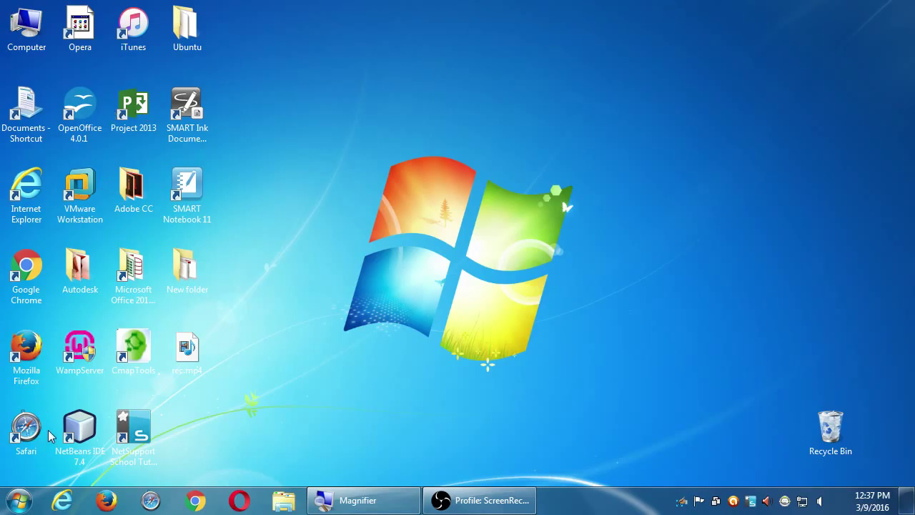
- Launch WampServer from its desktop shortcut
left_click(77, 352)
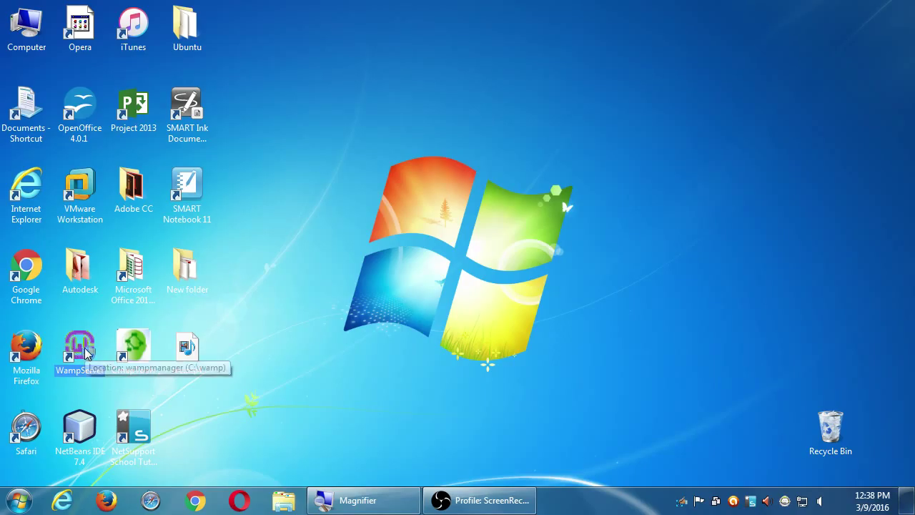
double_click(85, 352)
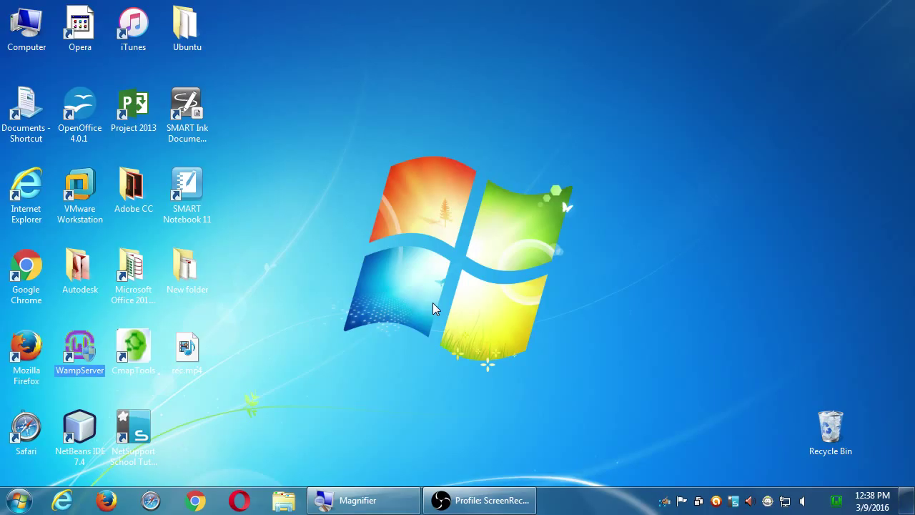
left_click(838, 501)
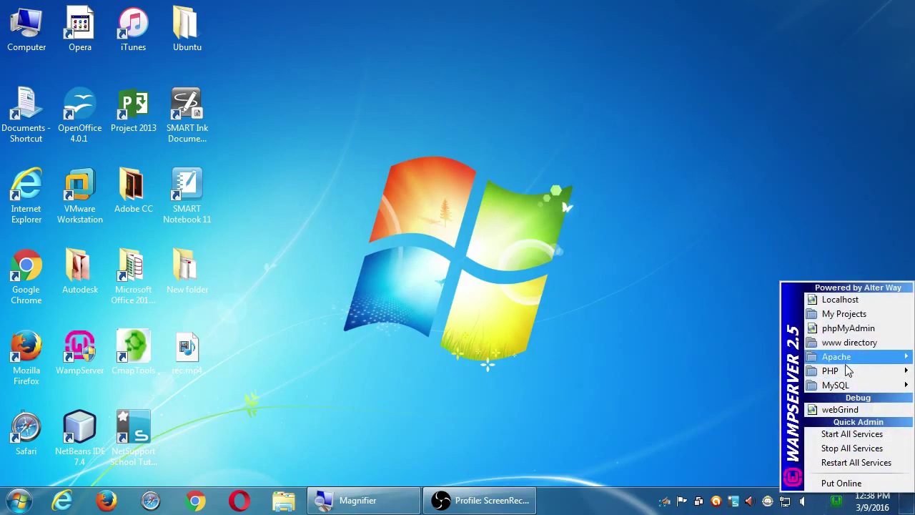
mouse_move(845, 361)
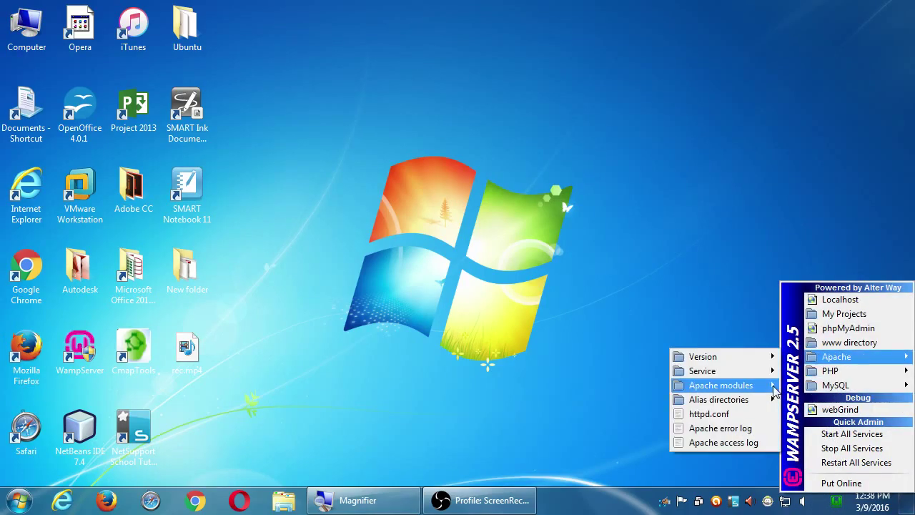
mouse_move(770, 388)
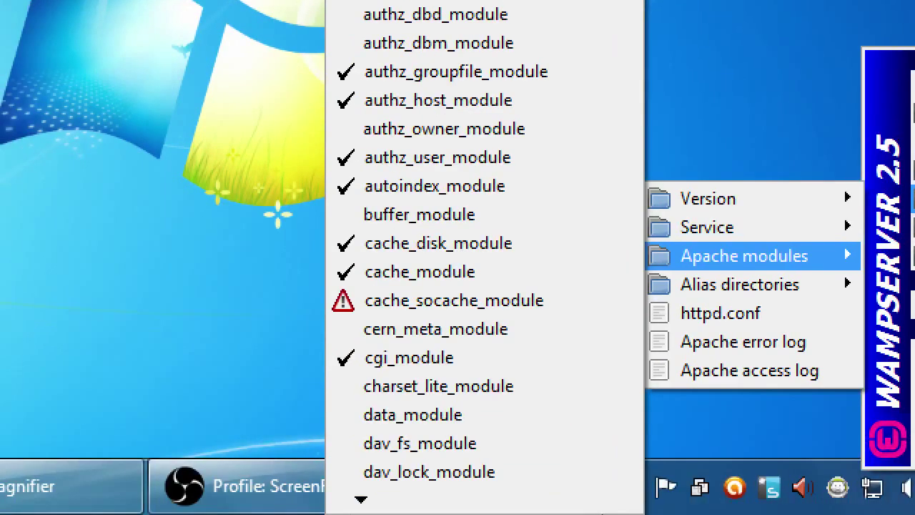
mouse_move(546, 511)
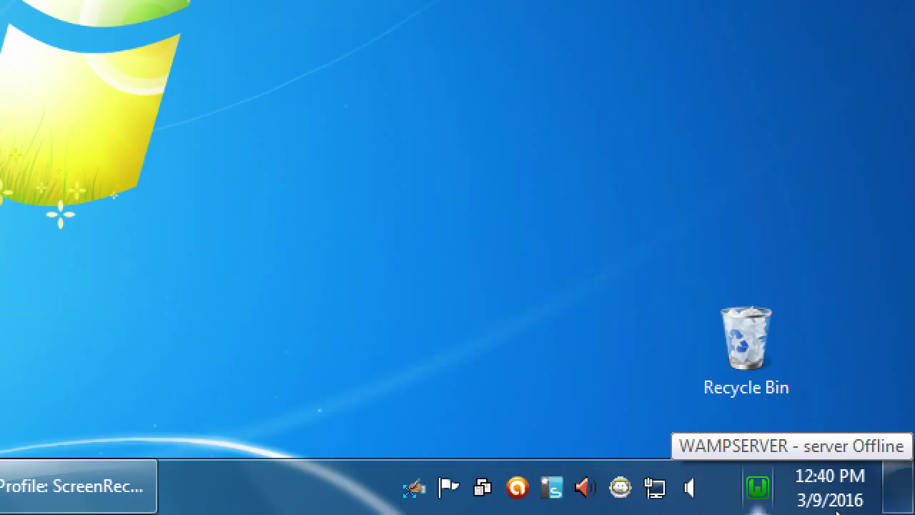
- Open phpMyAdmin from the WampServer tray menu and zoom the browser page out
left_click(758, 487)
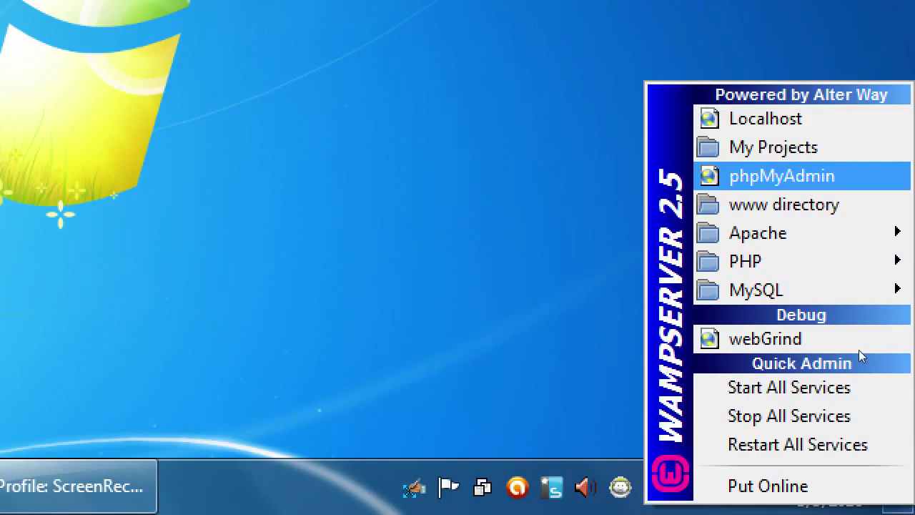
key("Return")
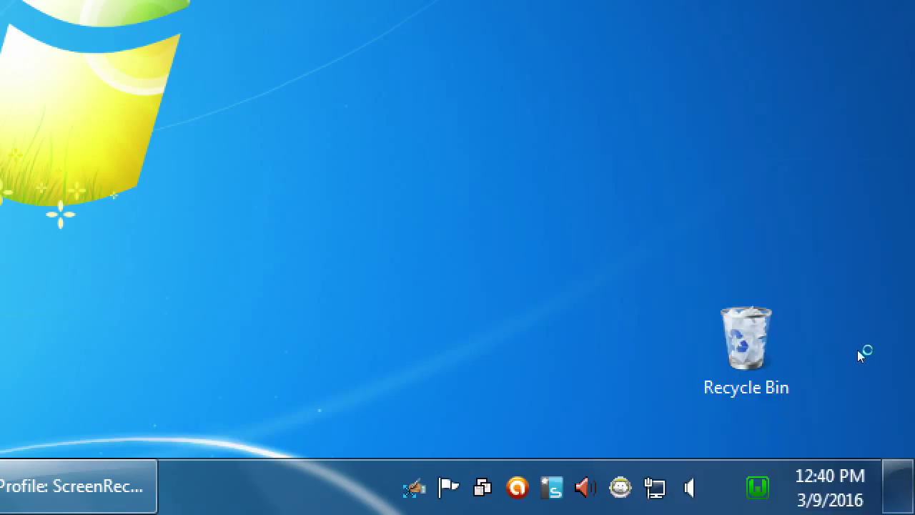
key("super+minus")
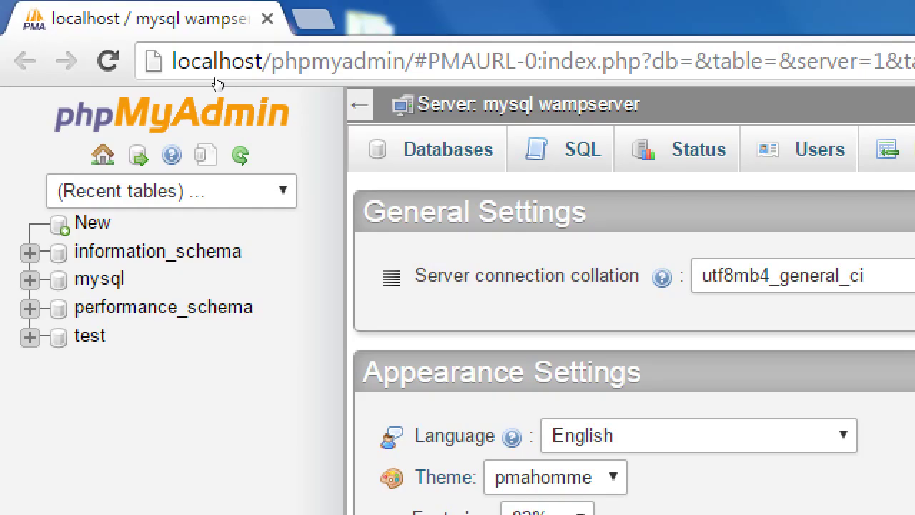
- Create a 'wordpress' database on the Databases tab, then go back to the phpMyAdmin home page
left_click(217, 84)
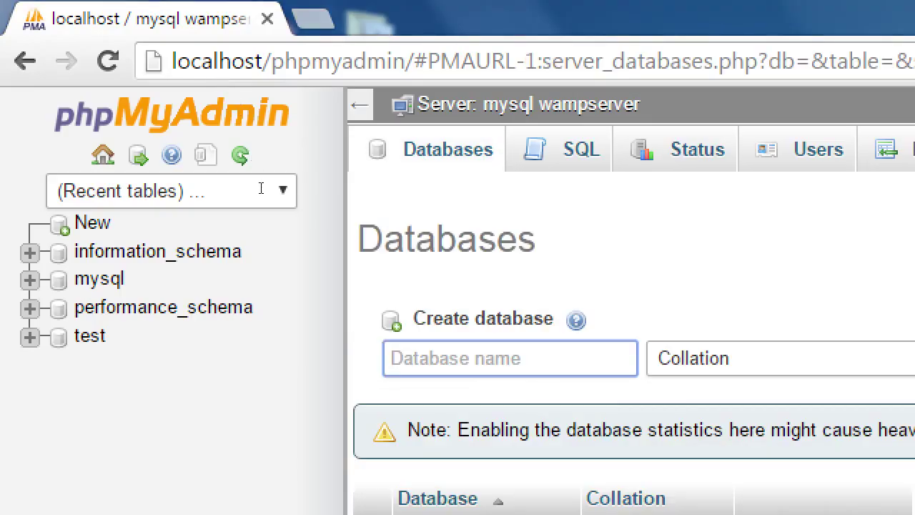
type("wordpress")
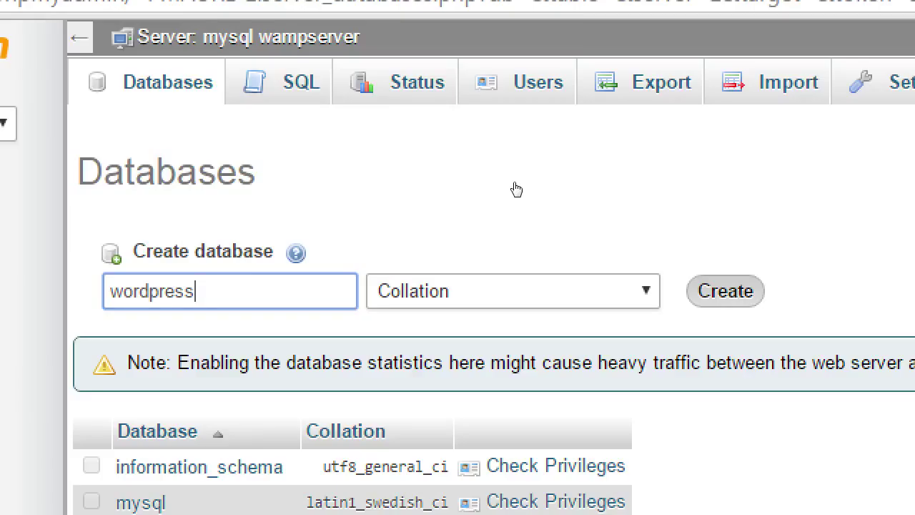
key("Return")
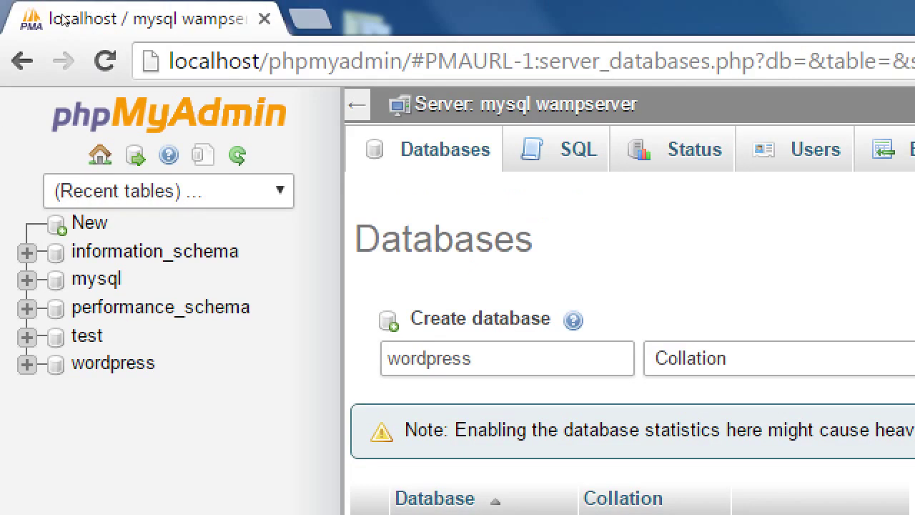
left_click(85, 4)
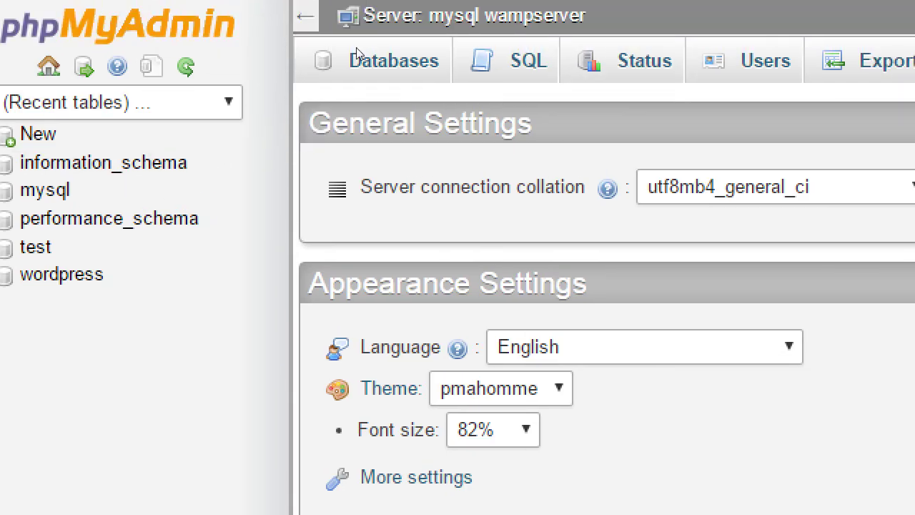
- Submit 'wordpress' again under Create database on the Databases tab
left_click(358, 58)
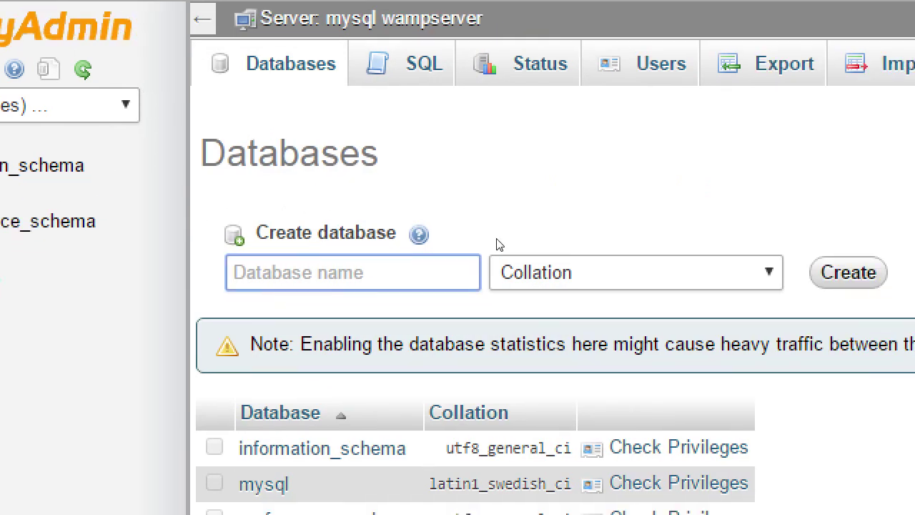
type("wordpress")
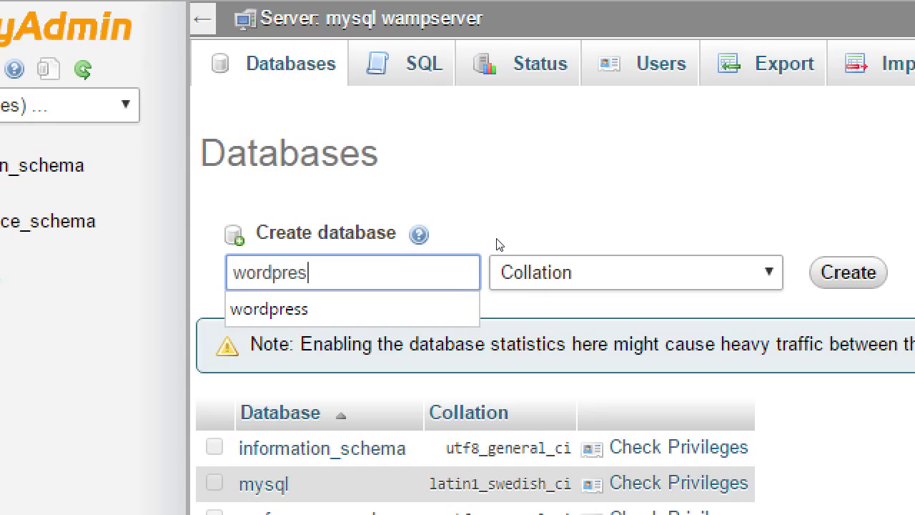
key("Tab")
key("Tab")
key("Return")
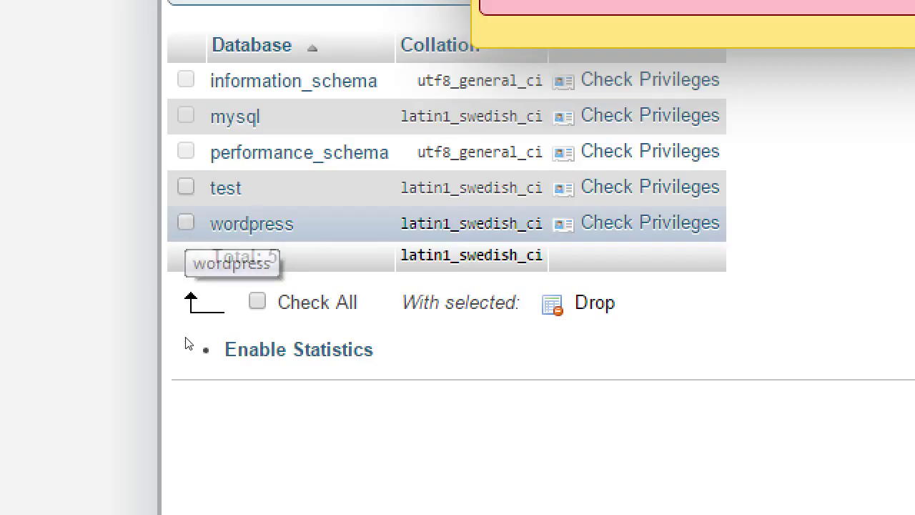
- Tick the wordpress row in the database list, then minimize the browser to reach the desktop
left_click(186, 223)
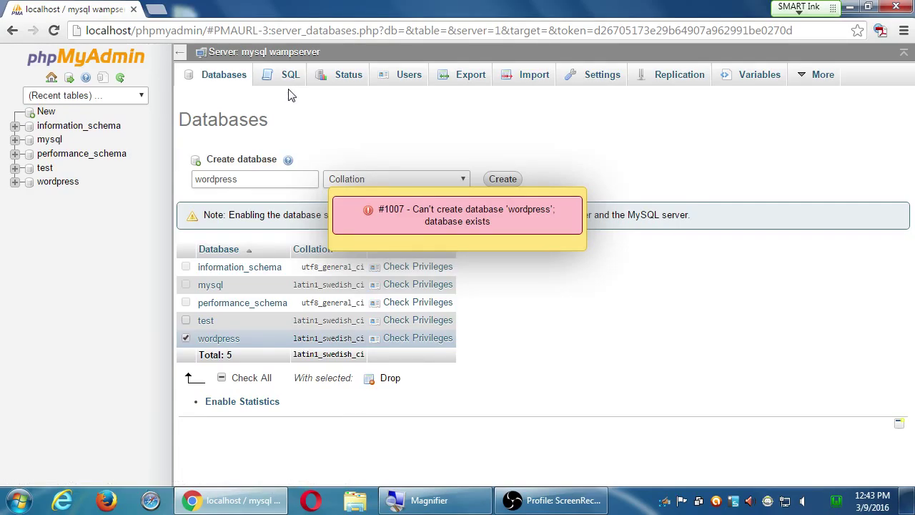
left_click(849, 6)
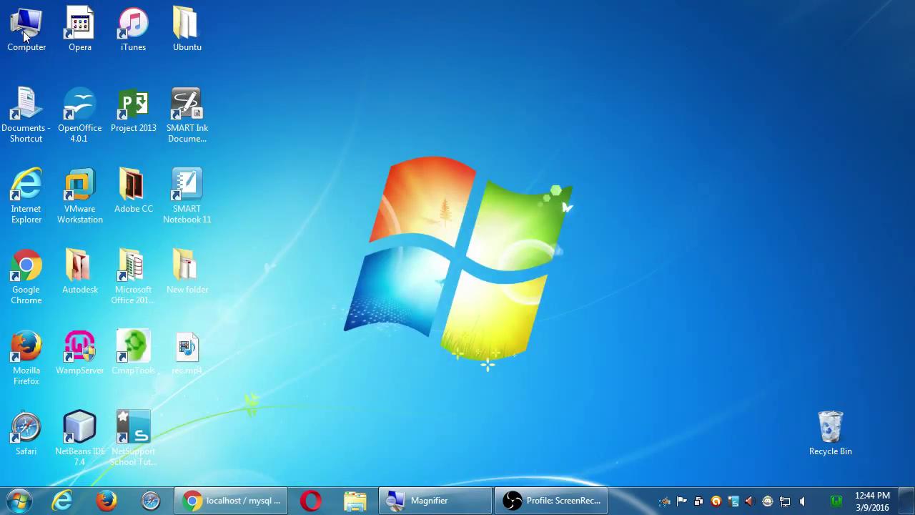
- Browse Computer > classroom data (Z:) > Campos WordPress II and select the 2016-03-02 folder
double_click(23, 34)
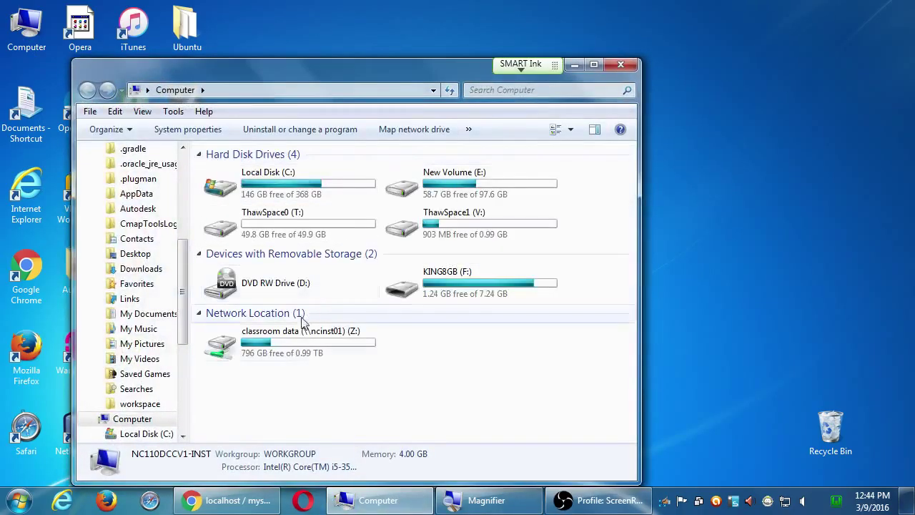
double_click(299, 353)
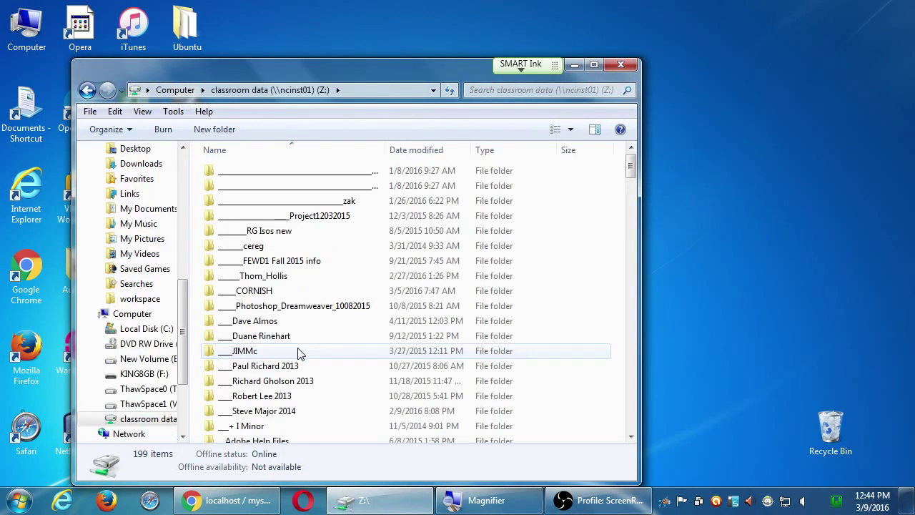
left_click(342, 342)
key("c")
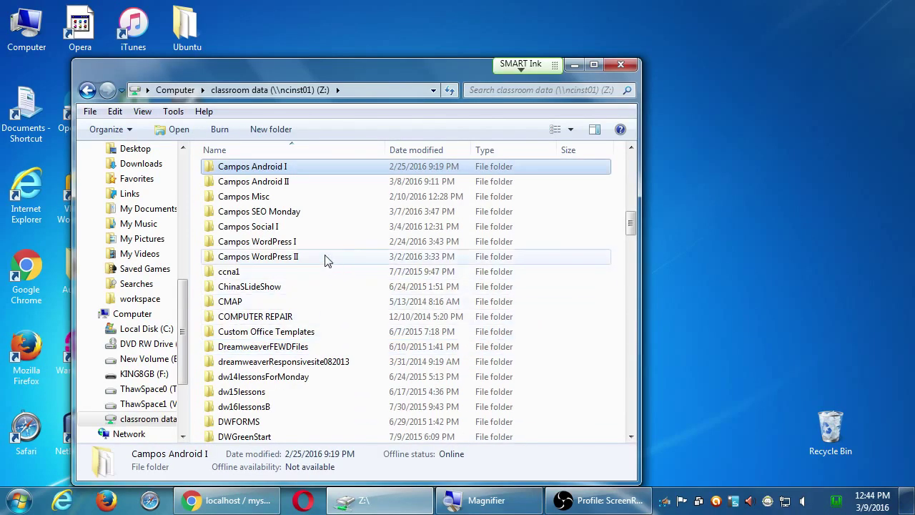
double_click(293, 256)
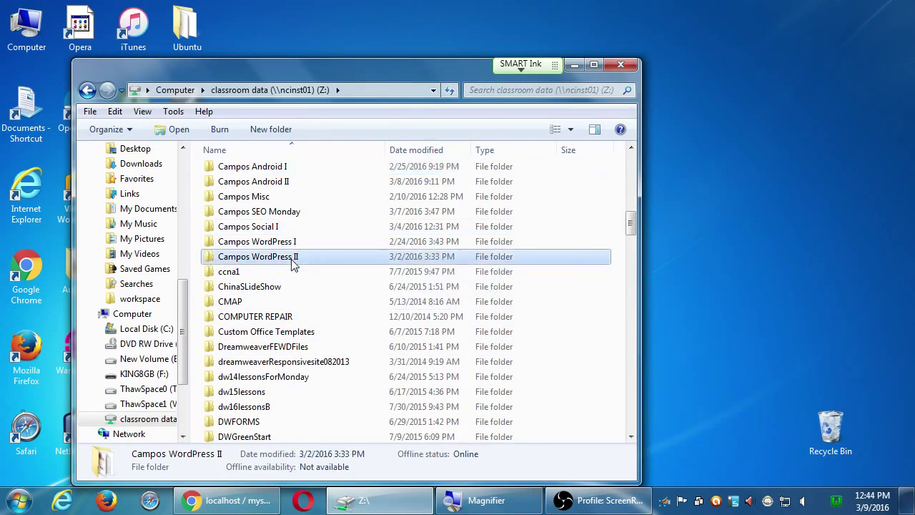
left_click(286, 186)
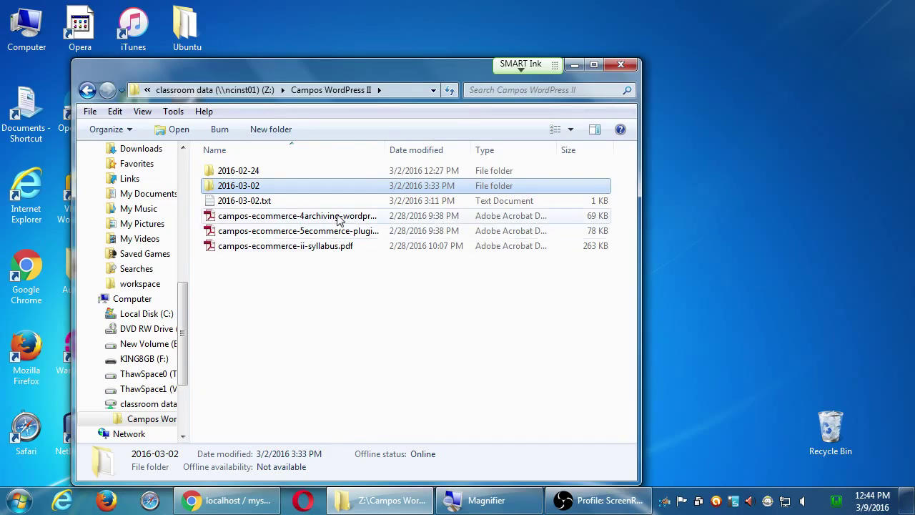
- Move the Campos WordPress II window aside and place a Computer drives window on the right
left_click_drag(374, 77, 303, 143)
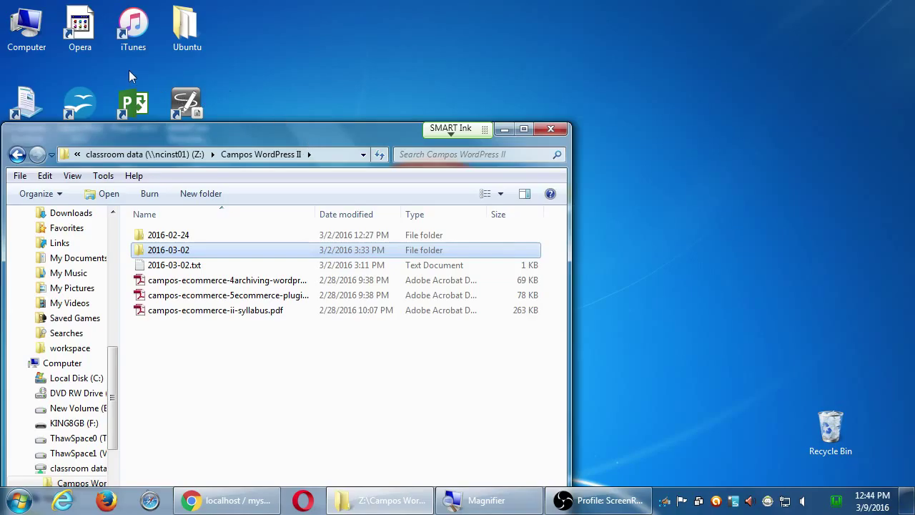
double_click(29, 32)
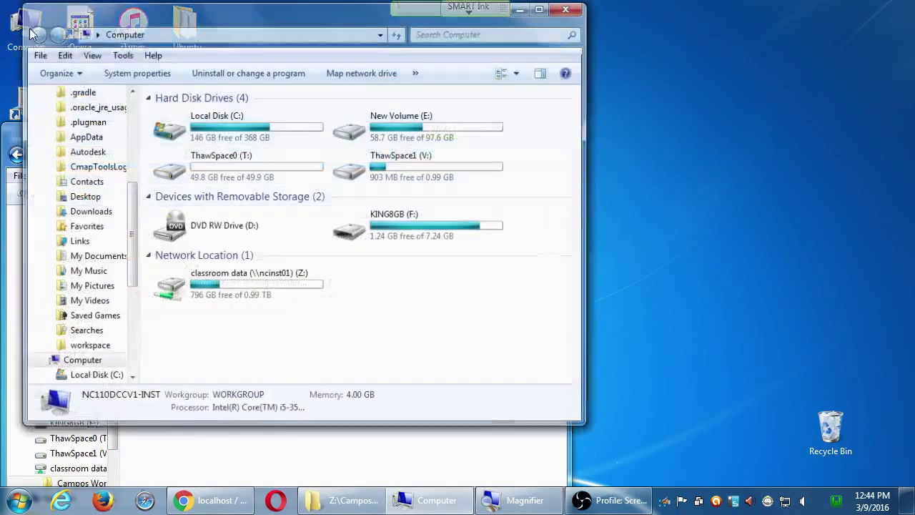
left_click_drag(43, 17, 415, 34)
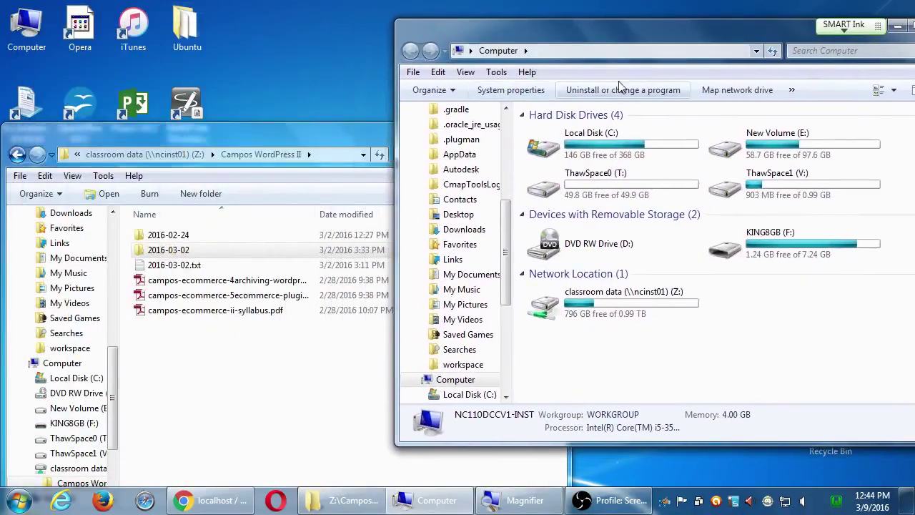
- Navigate the second window through Local Disk (C:) and wamp into the www folder
double_click(632, 153)
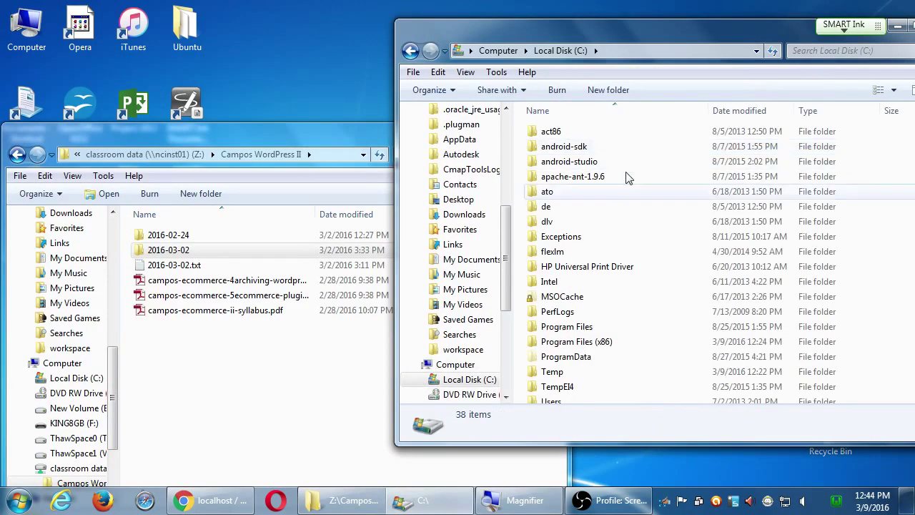
scroll(604, 355, "down", 3)
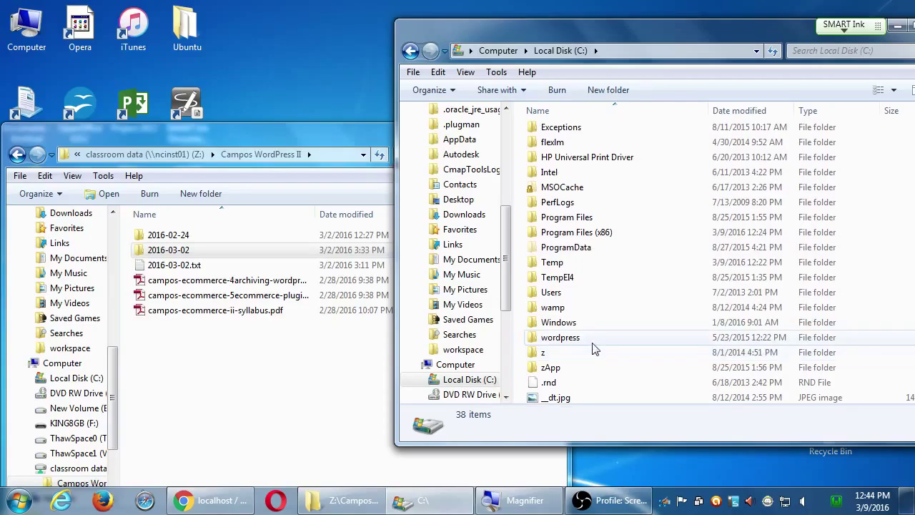
double_click(552, 308)
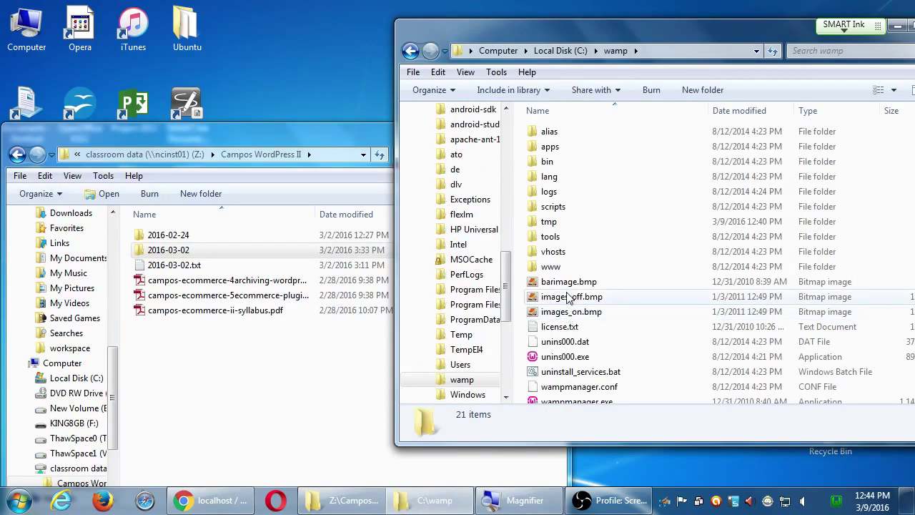
double_click(569, 270)
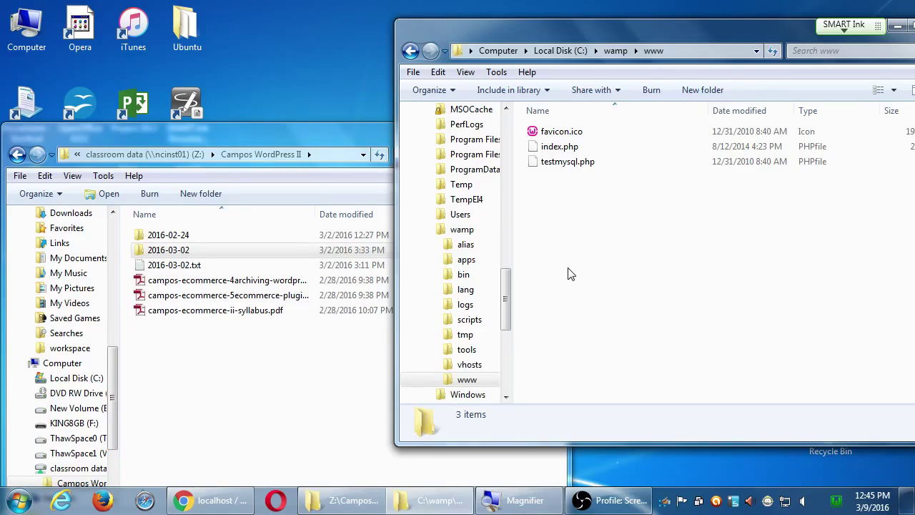
- Drag 2016-03-02 into C:\wamp\www, close the Z: window, and bring phpMyAdmin back in Chrome
left_click_drag(168, 249, 620, 260)
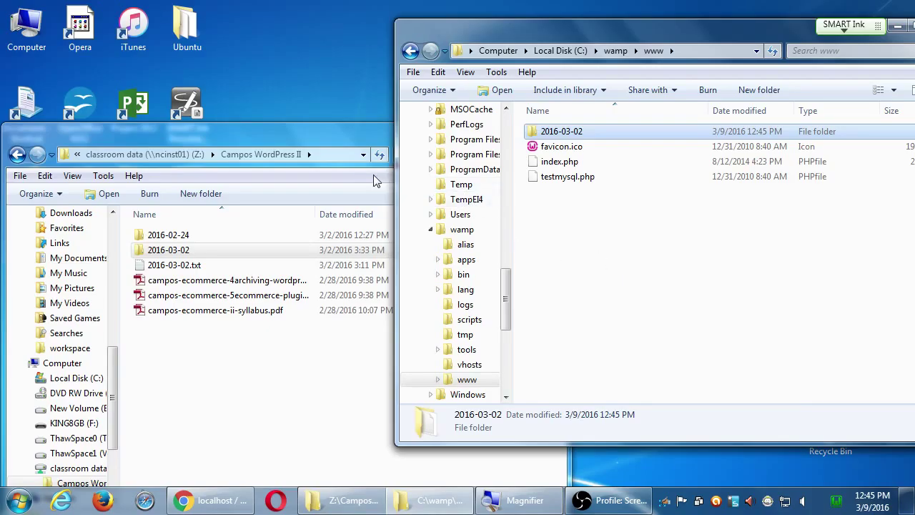
left_click(350, 155)
left_click(550, 129)
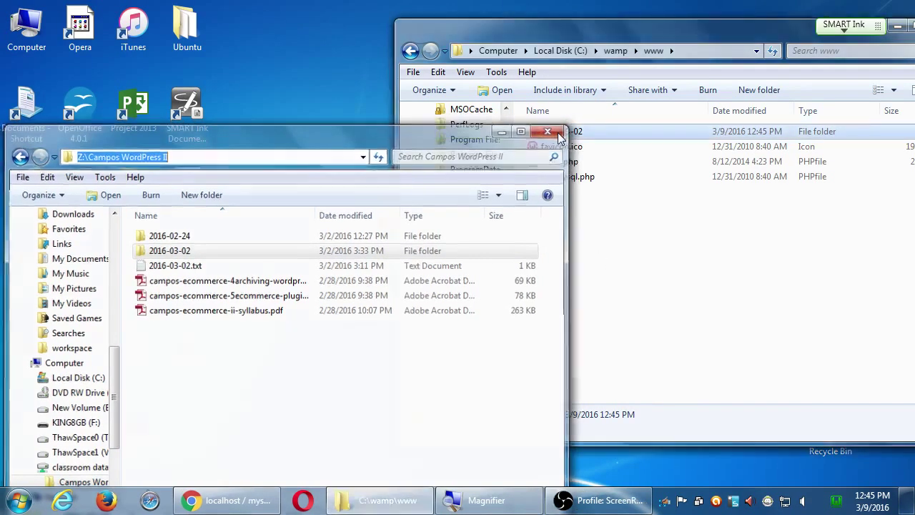
left_click_drag(602, 34, 457, 25)
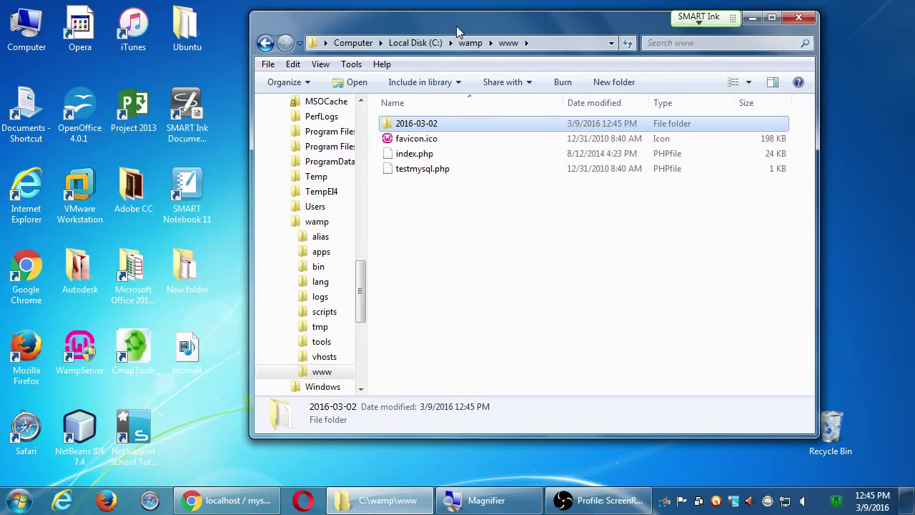
left_click(245, 500)
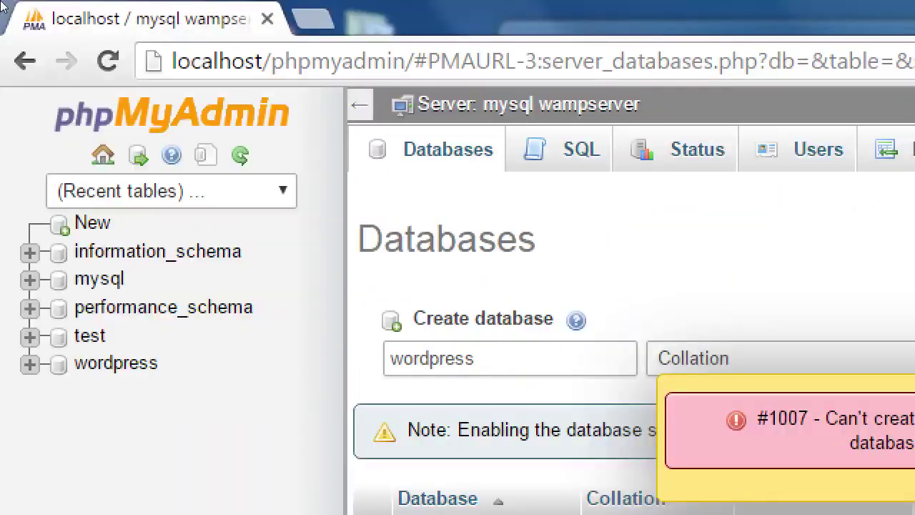
left_click(152, 54)
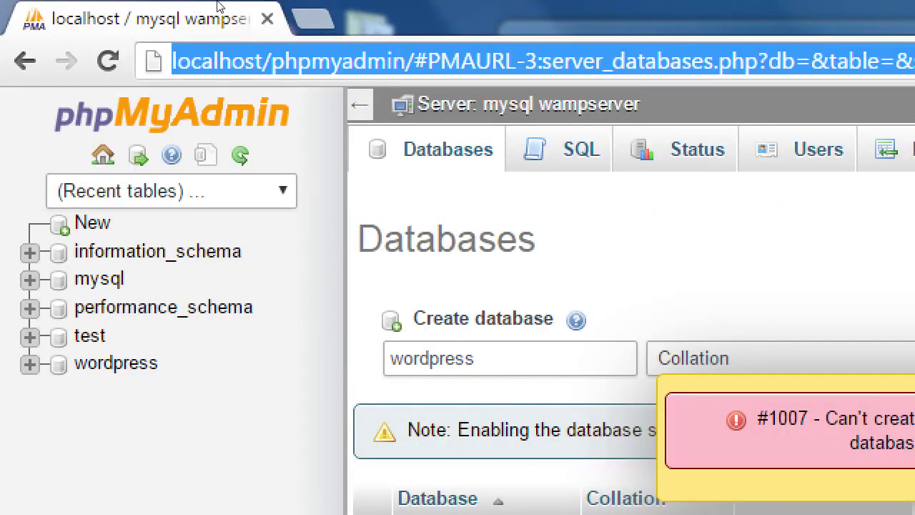
type("http://l")
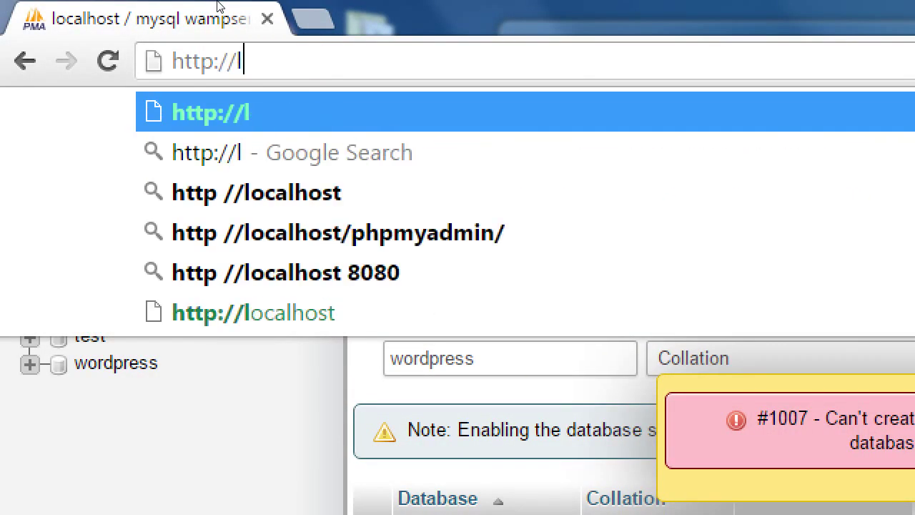
type("ocalhost/")
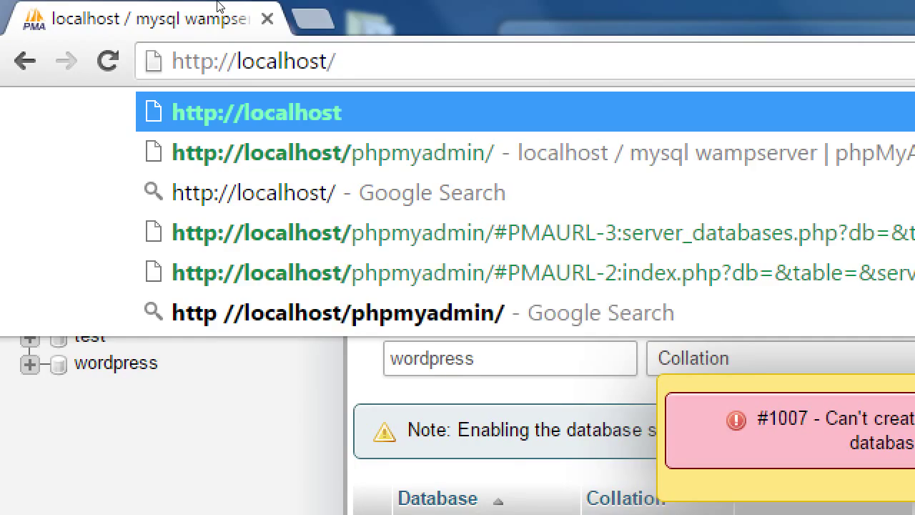
type("20")
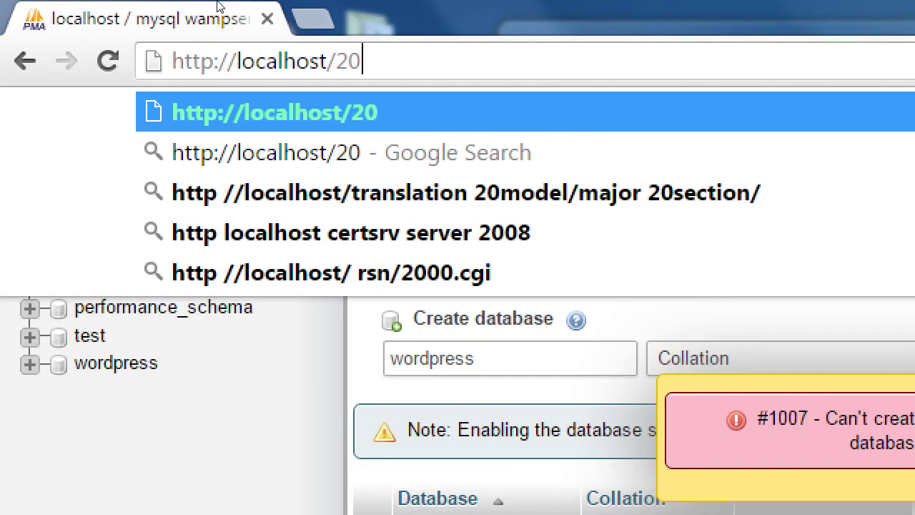
type("13")
key("BackSpace")
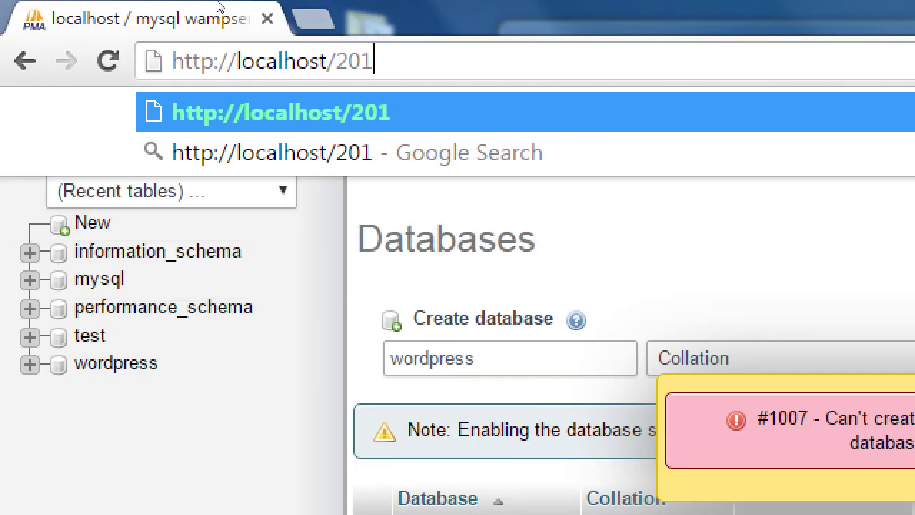
type("5")
key("BackSpace")
type("6")
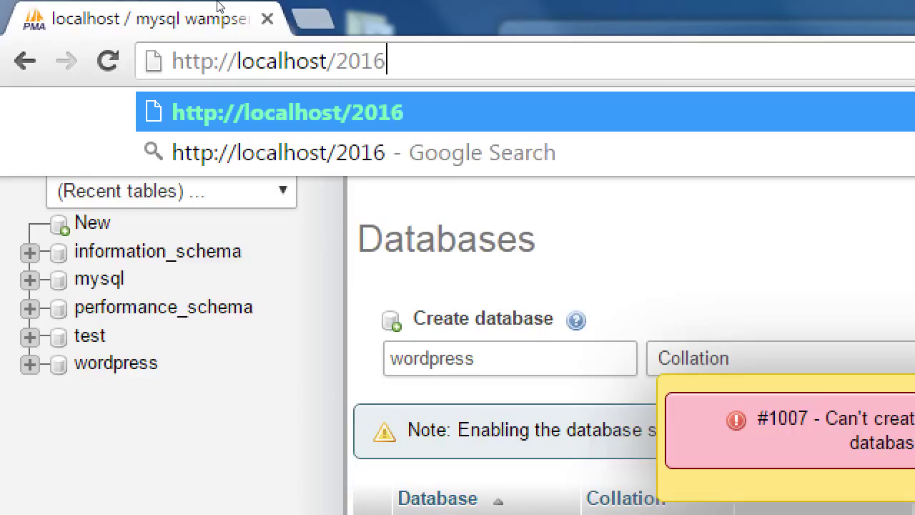
type("-03")
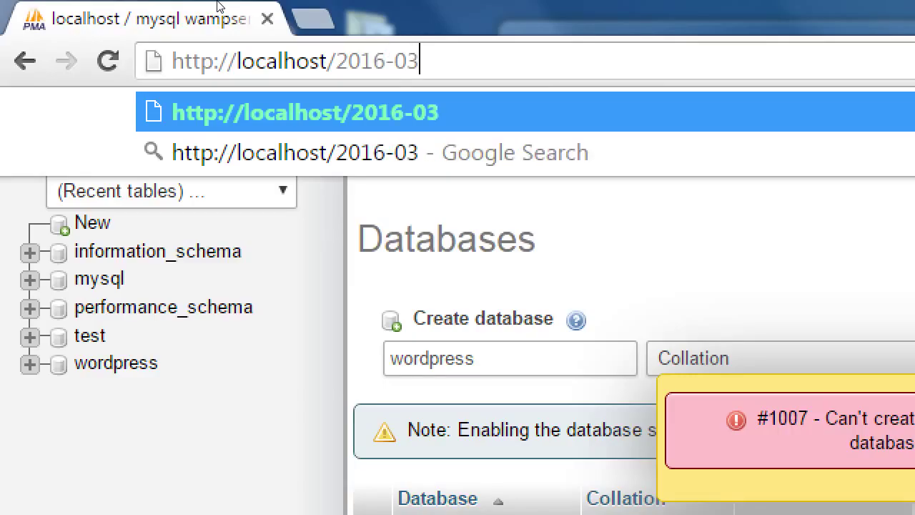
type("-2")
key("BackSpace")
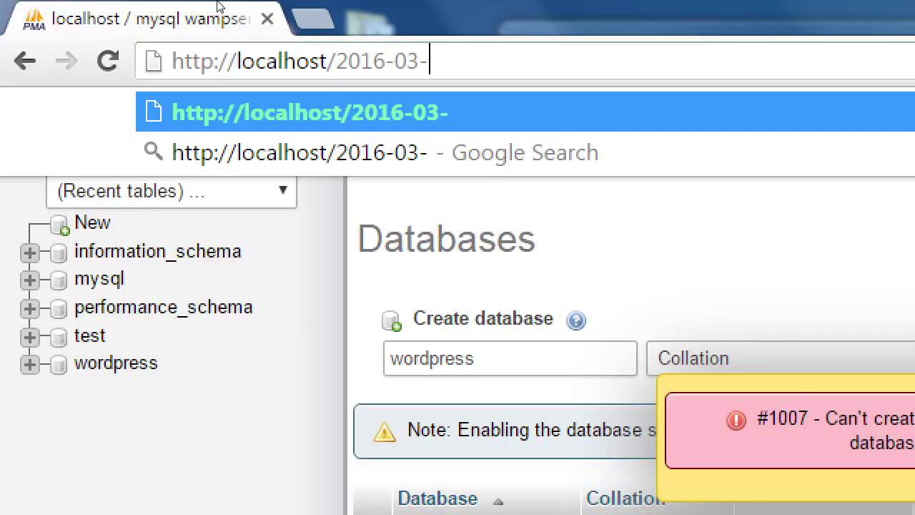
type("02")
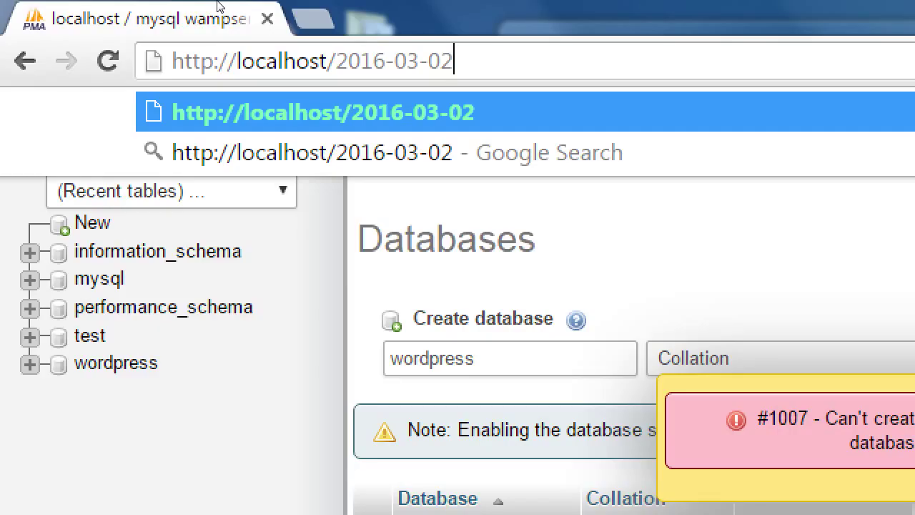
type("/")
type("inst")
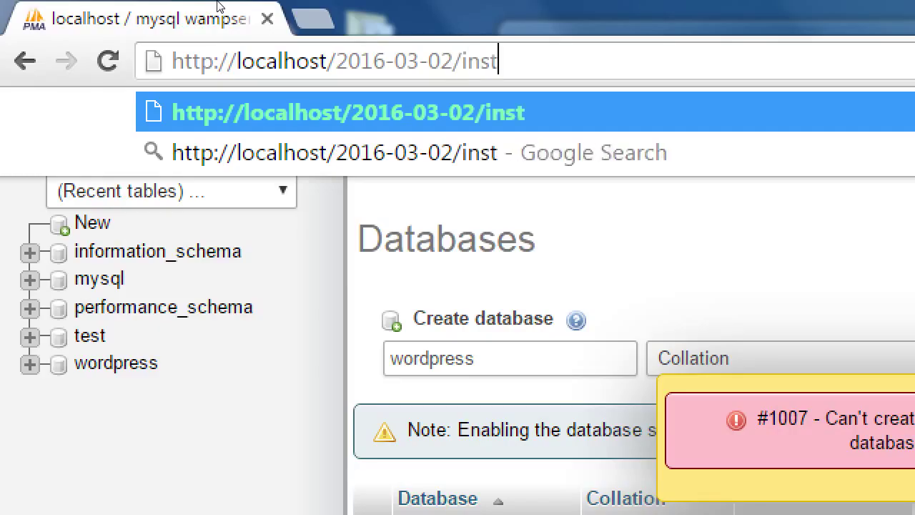
type("aller.php")
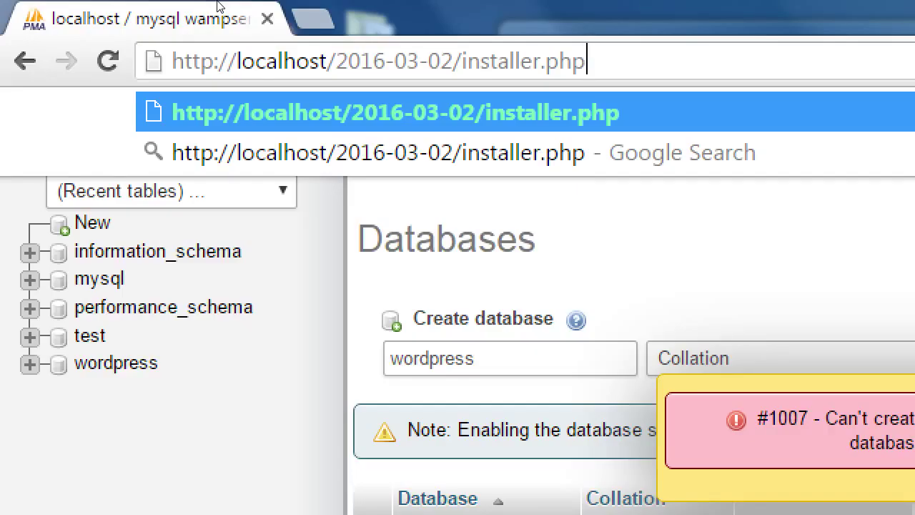
key("Return")
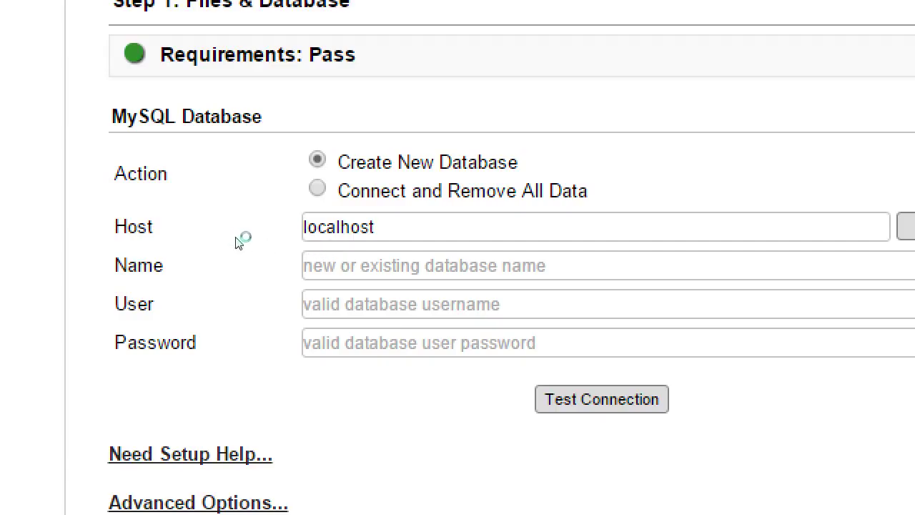
- Connect to database 'wordpress' as user 'root' with an empty password and test the connection
left_click(347, 261)
type("w")
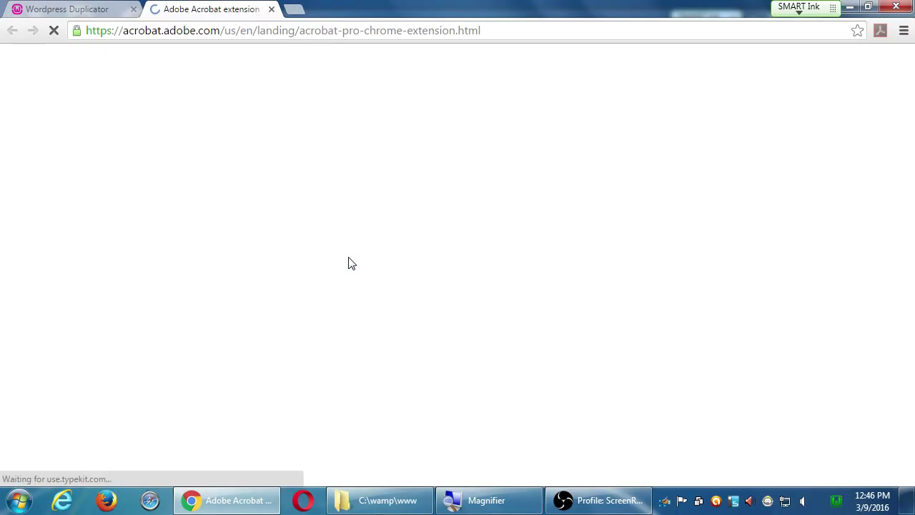
key("ctrl+w")
type("or")
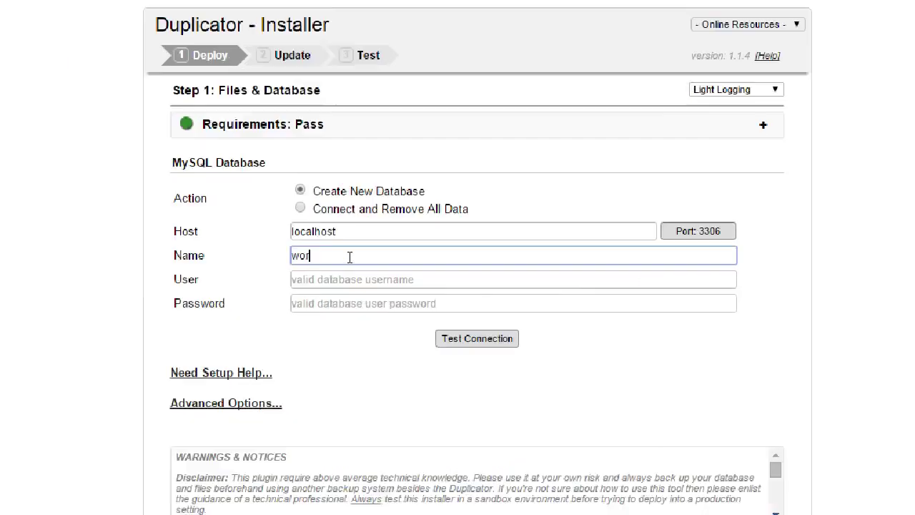
type("dpress")
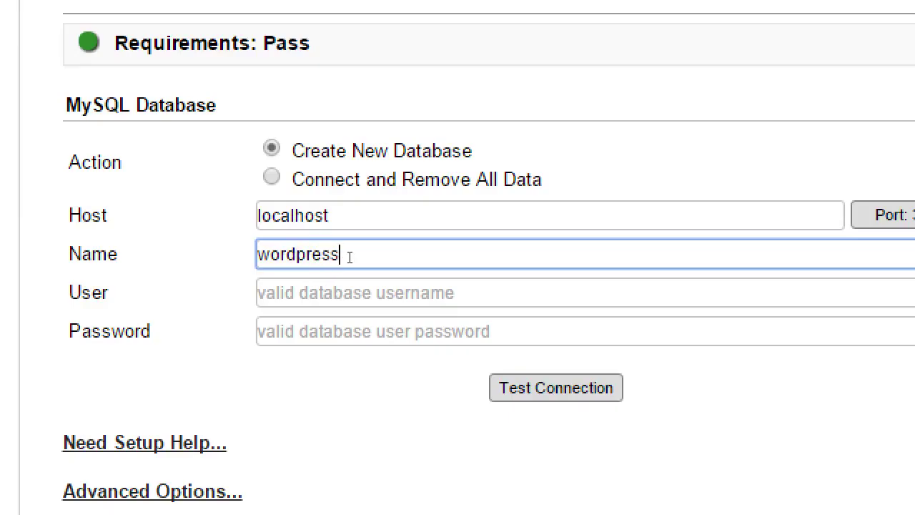
key("Tab")
type("root")
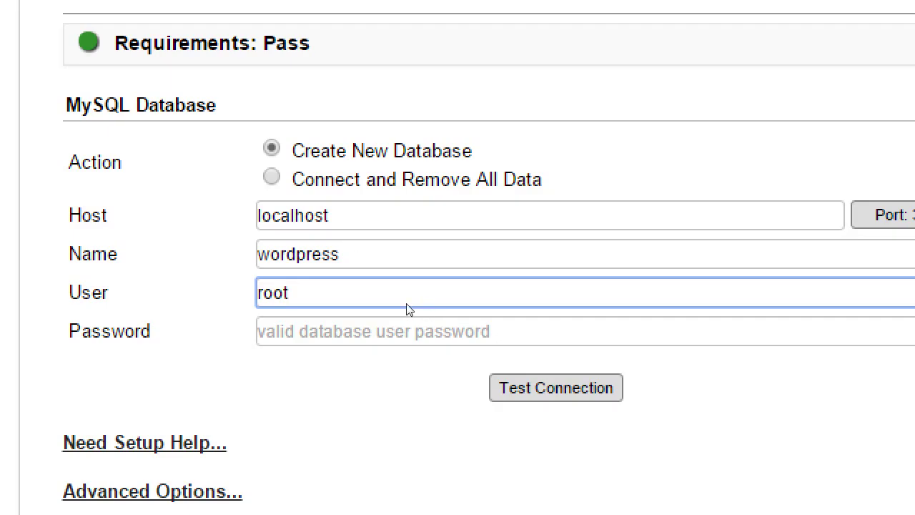
key("Return")
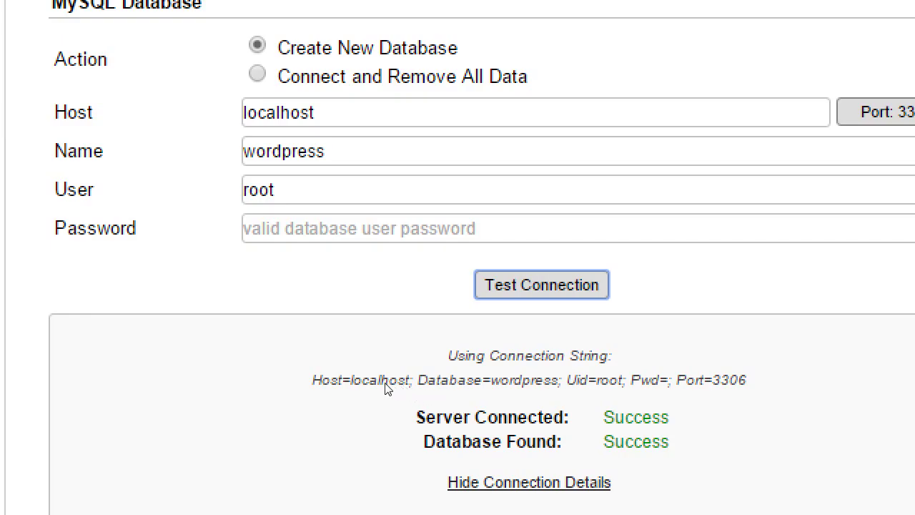
- Tick 'I have read all warnings & notices' below the connection test
scroll(142, 248, "down", 2)
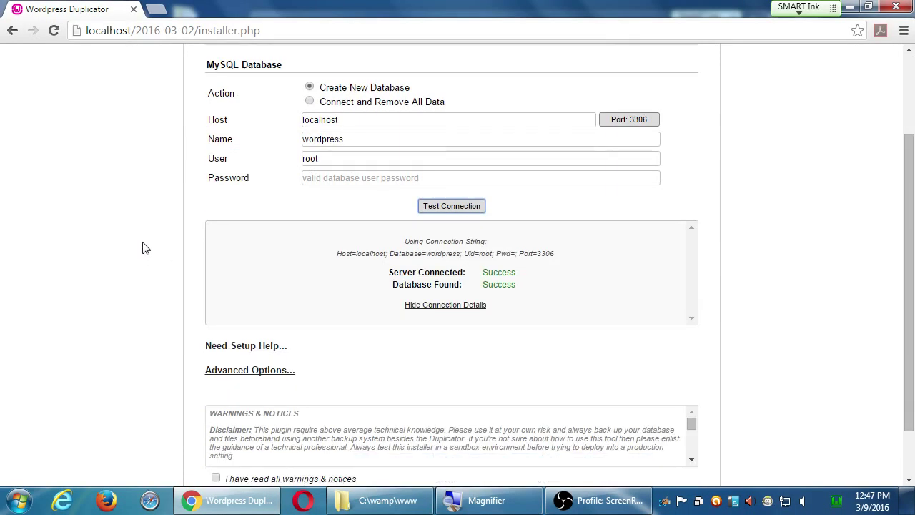
scroll(142, 251, "down", 1)
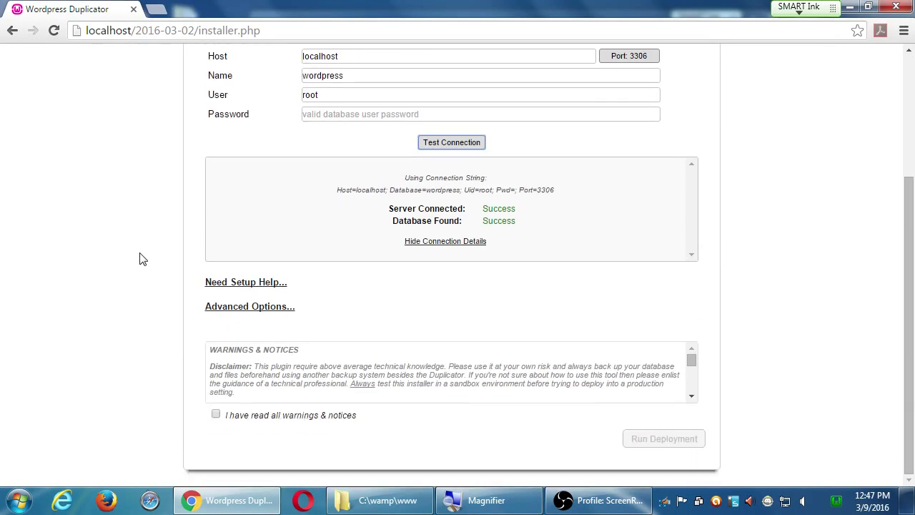
left_click(217, 415)
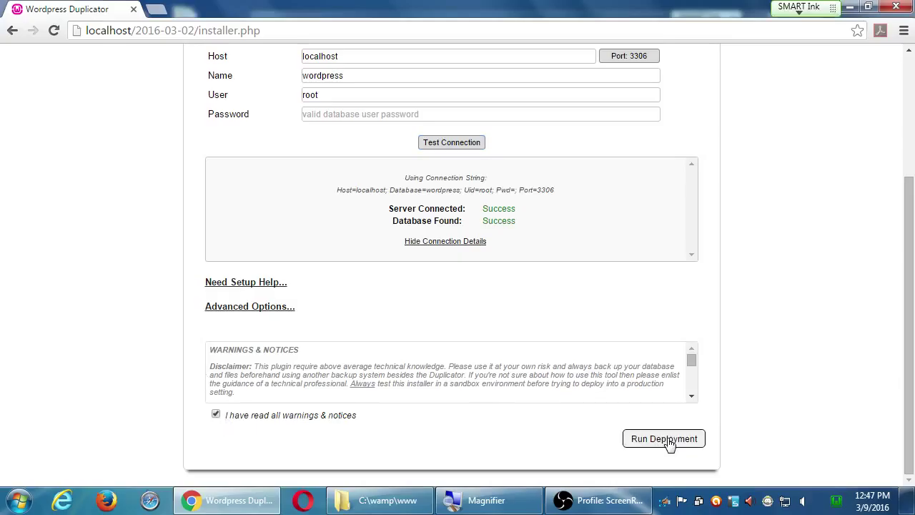
- Run the deployment of the package files and database, confirming the prompt
left_click(670, 443)
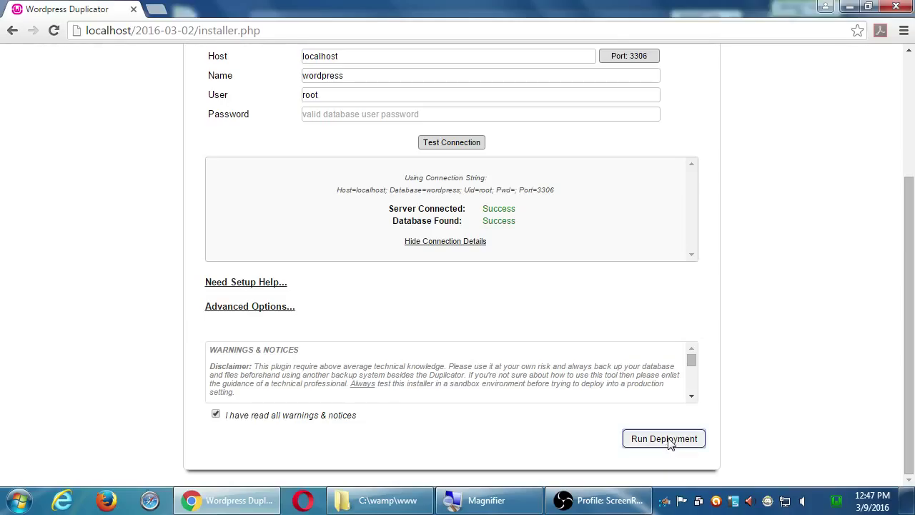
left_click(515, 224)
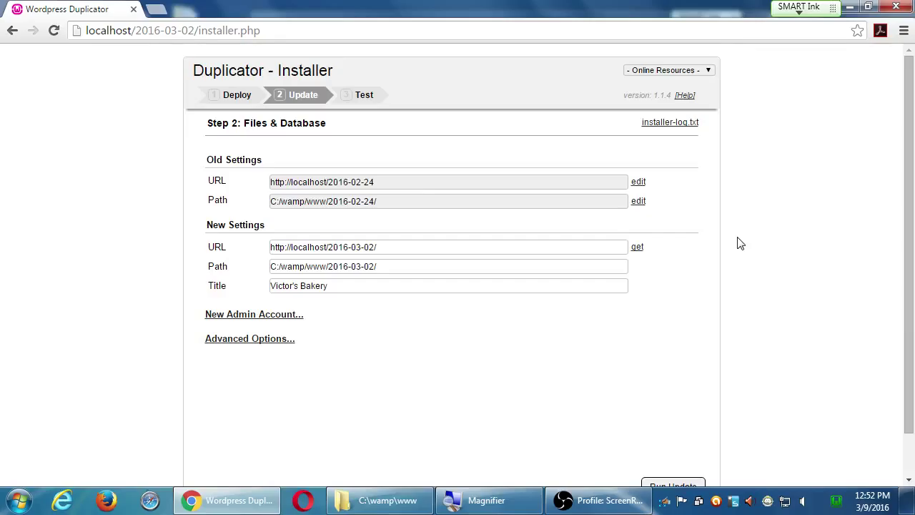
- Apply the new site URL and path, then open Save Permalinks in a new tab
scroll(421, 379, "down", 1)
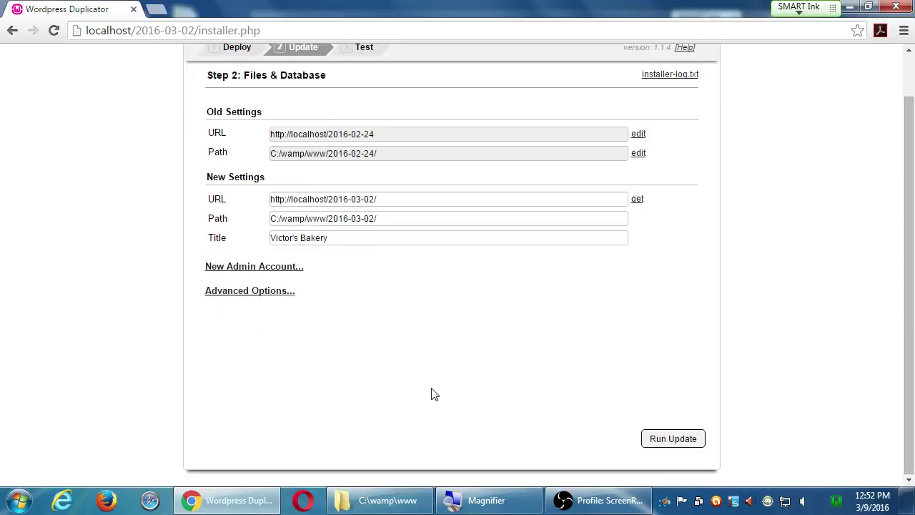
left_click(672, 439)
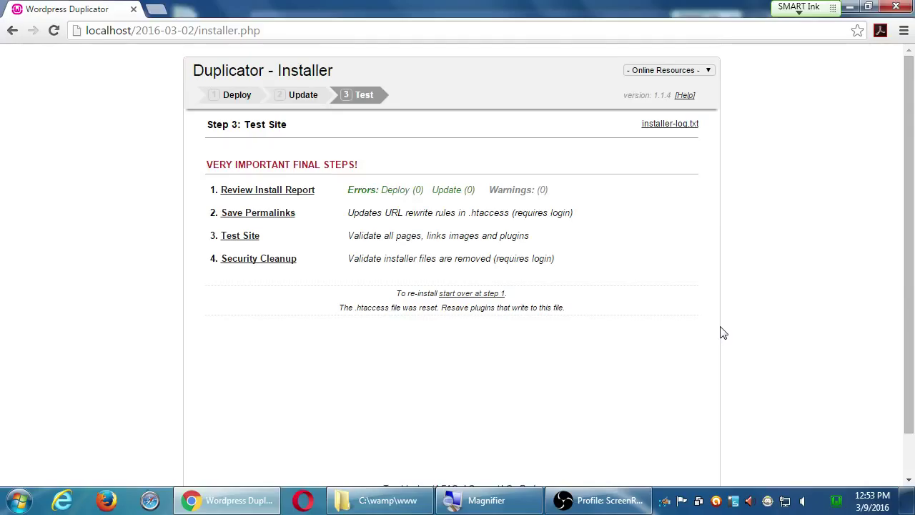
left_click(257, 213)
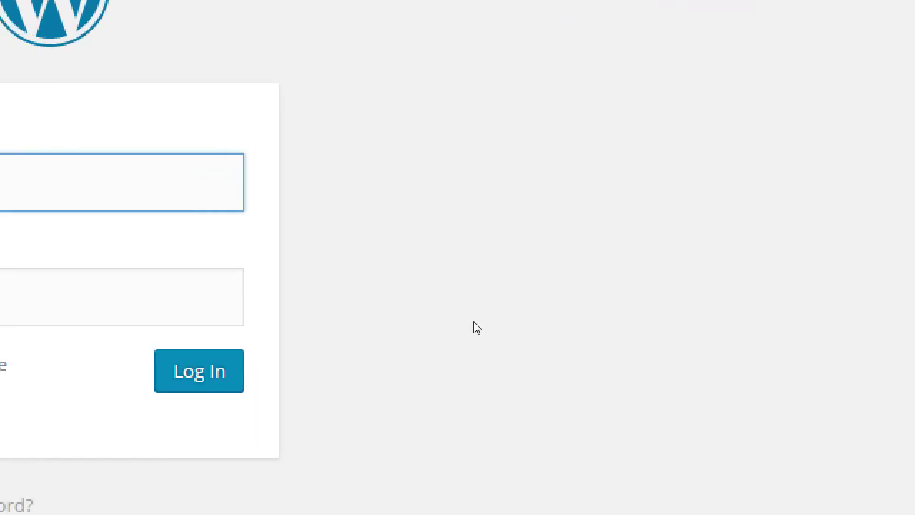
- Log in to the site admin with username 'admin' and the account password
type("admin")
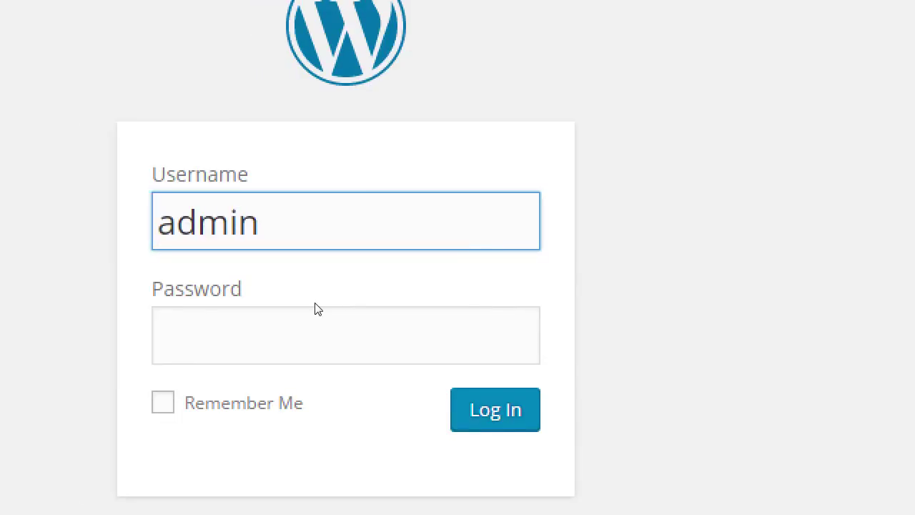
key("Tab")
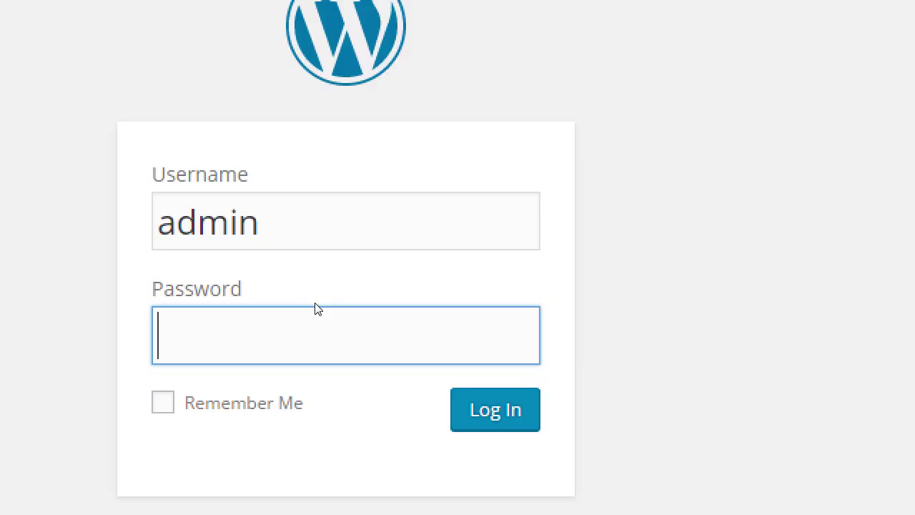
type("••••••••")
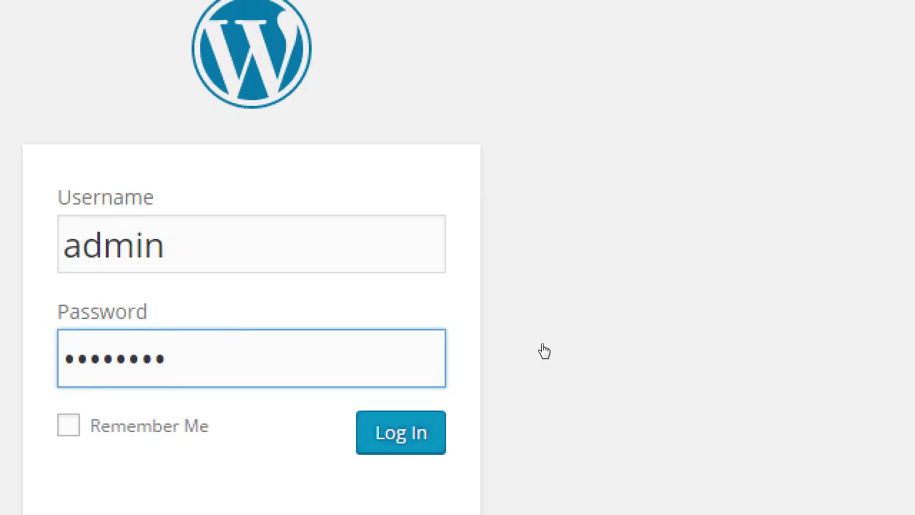
key("Tab")
key("Return")
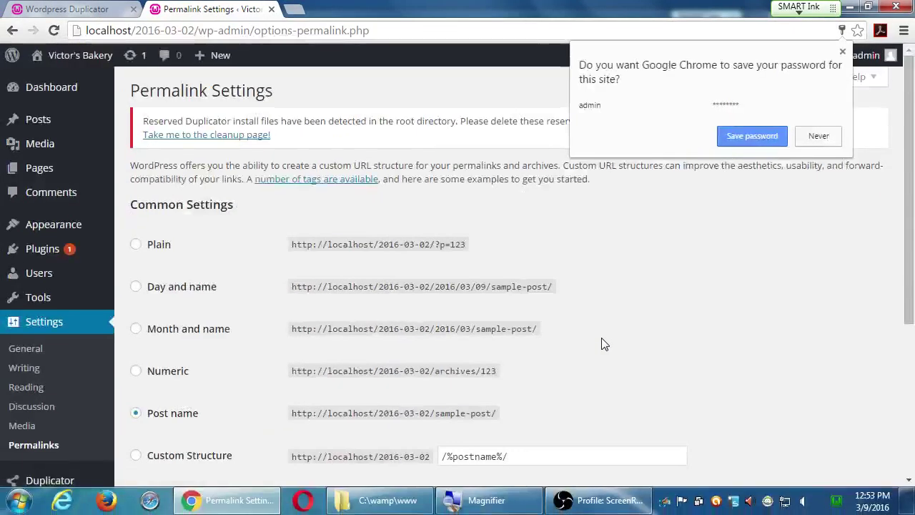
- Decline the browser's password save, resave the Post name permalinks, and close that tab
left_click(818, 140)
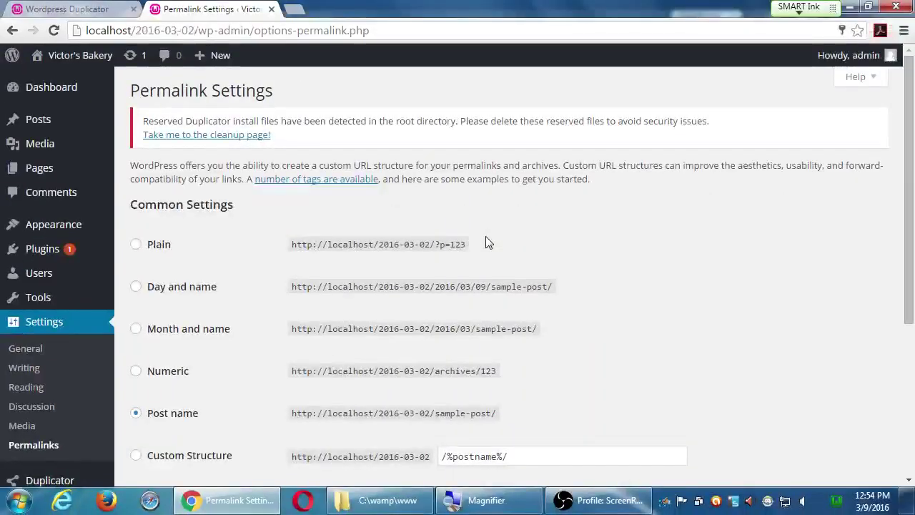
scroll(501, 246, "down", 1)
scroll(506, 251, "down", 3)
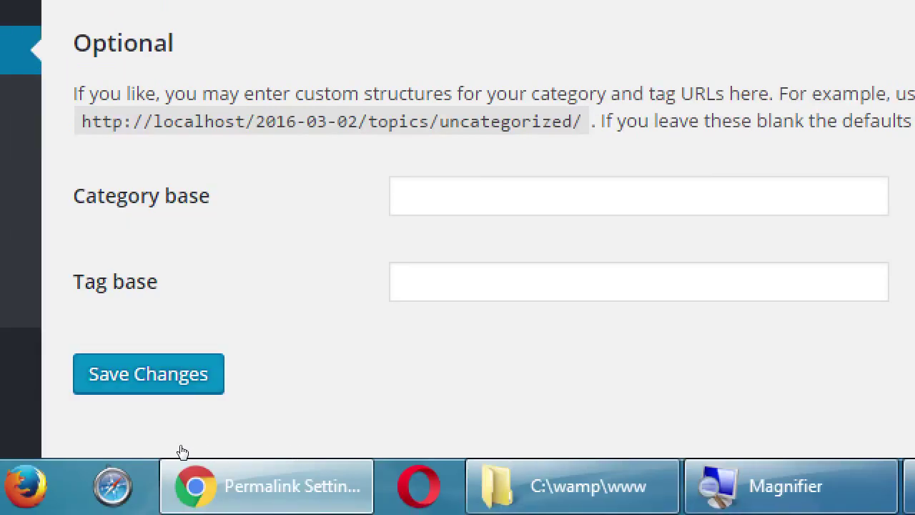
key("Return")
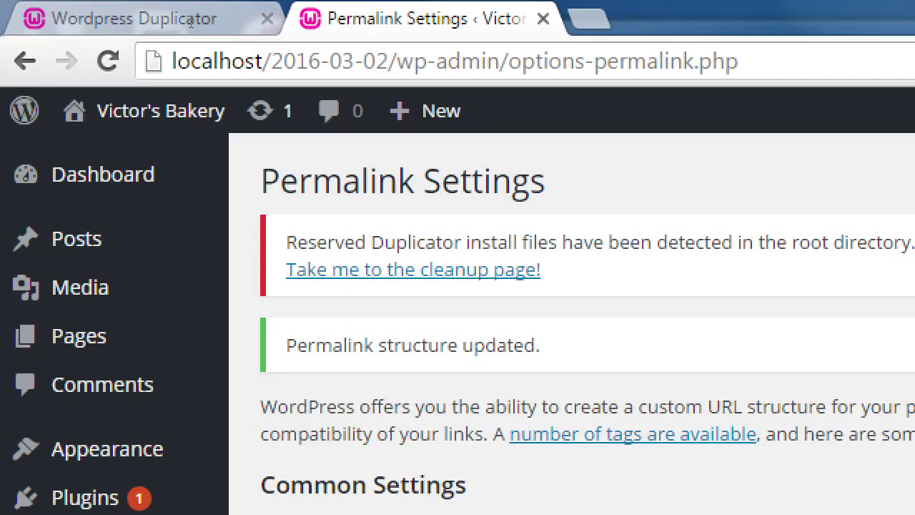
left_click(543, 18)
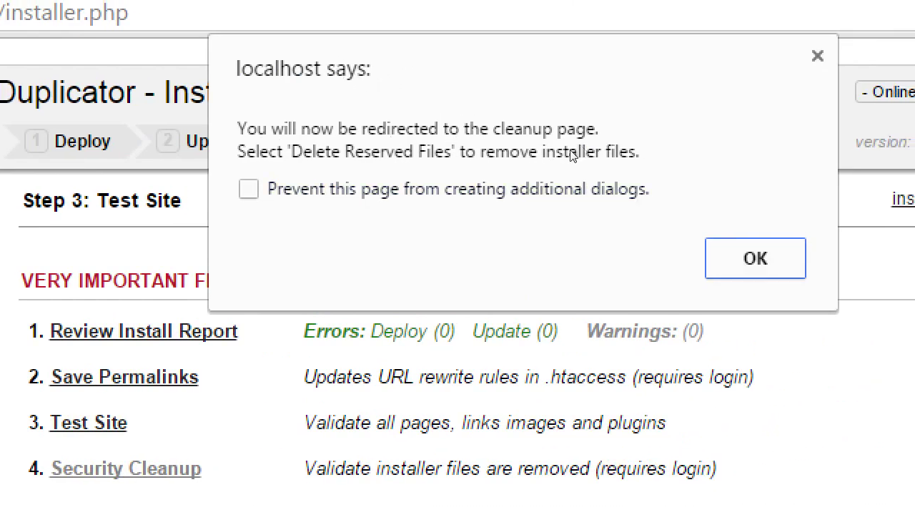
- Continue to Duplicator cleanup and delete the reserved installer files, reviewing the removal notice
key("Return")
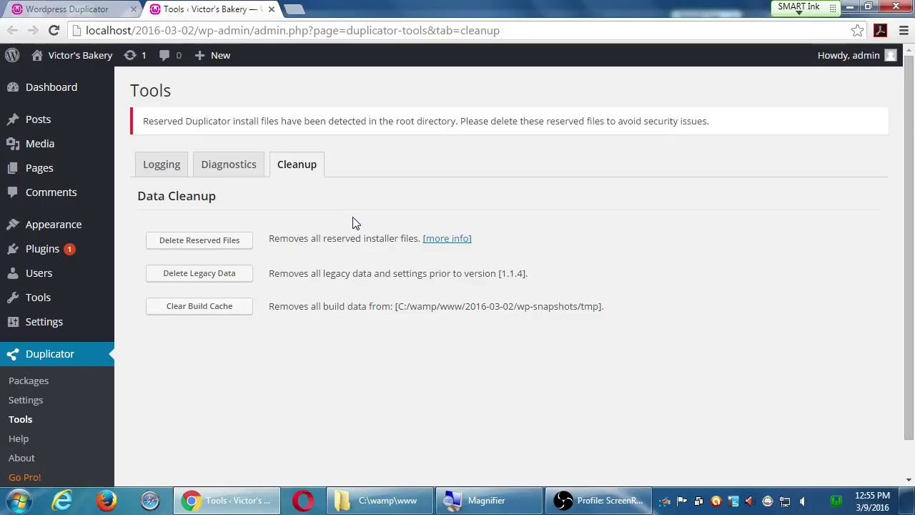
left_click(243, 243)
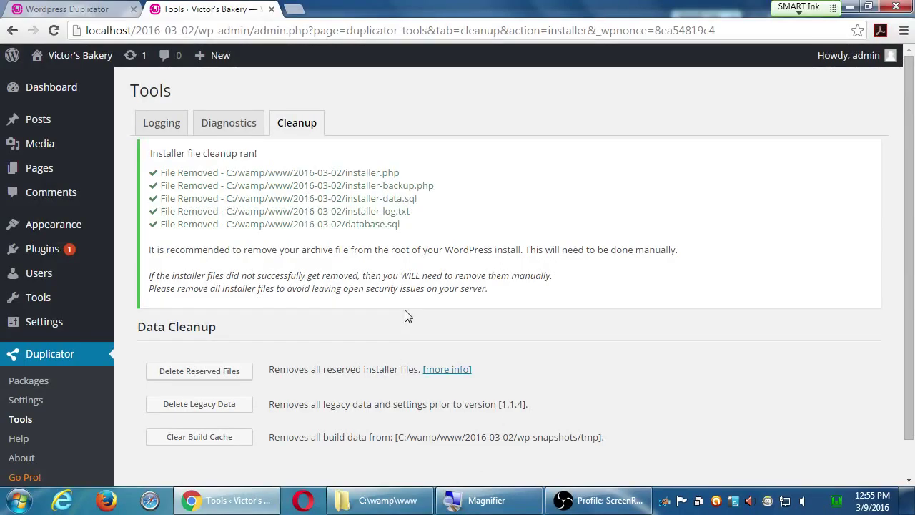
left_click_drag(185, 249, 150, 250)
left_click(366, 250)
- Delete the 20160302_victorsbakery zip from C:\wamp\www\2016-03-02 to the Recycle Bin
left_click(396, 509)
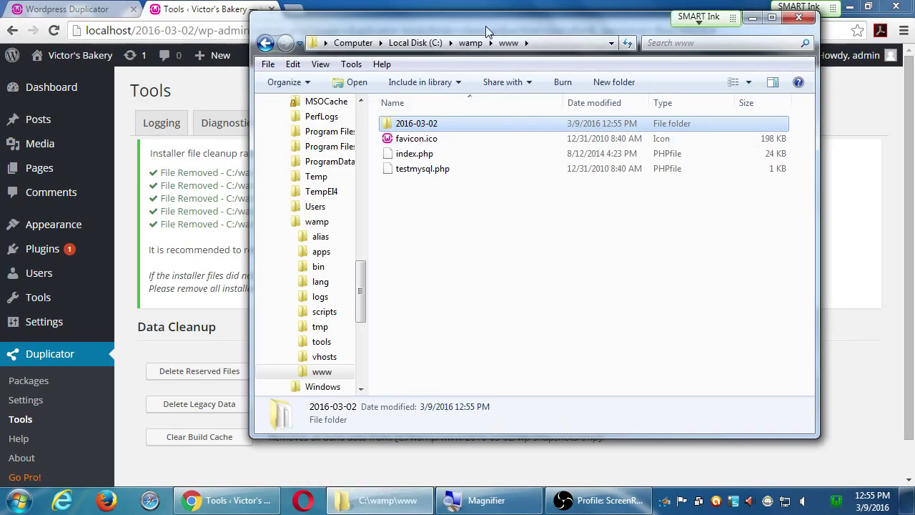
left_click_drag(485, 25, 493, 67)
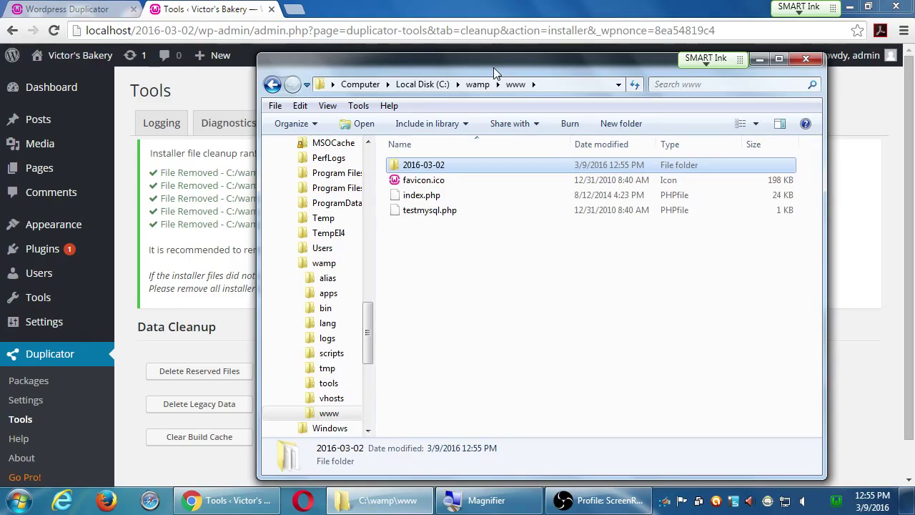
key("Return")
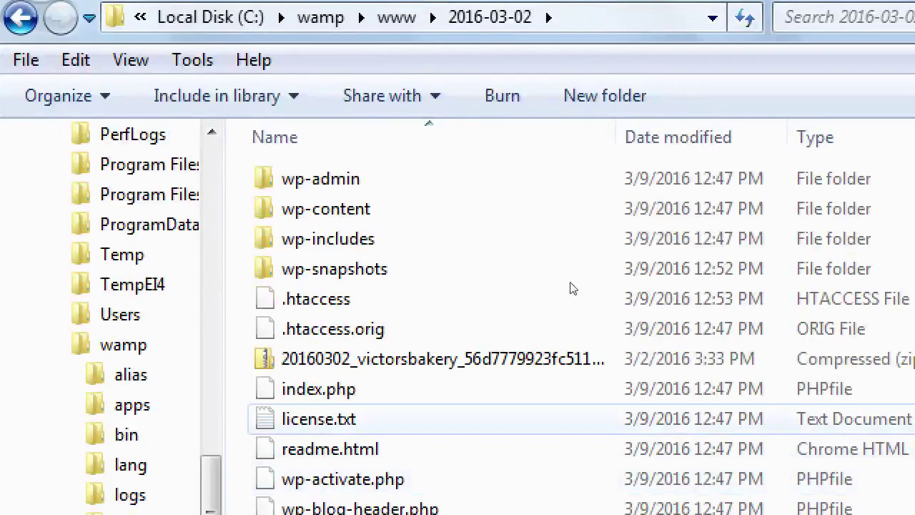
key("Up")
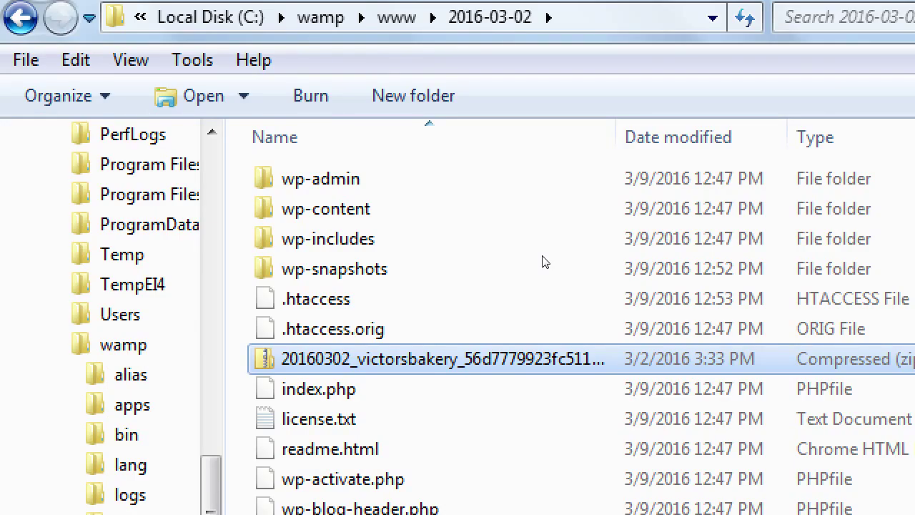
key("Delete")
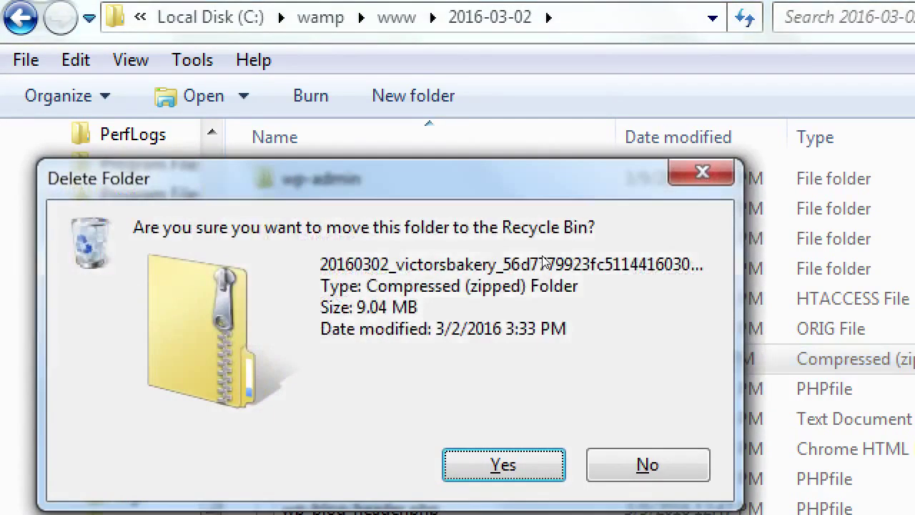
key("Return")
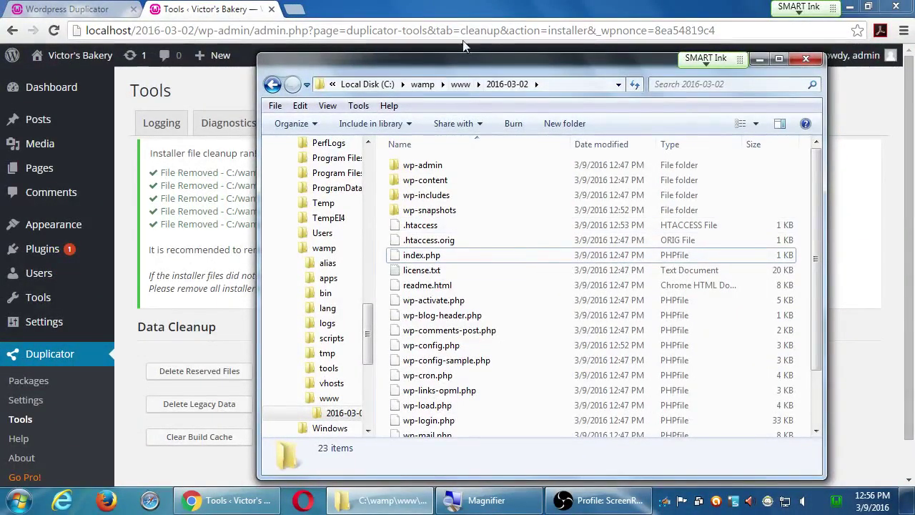
- Close the old Wordpress Duplicator tab and go to the Victor's Bakery admin Dashboard
left_click(452, 6)
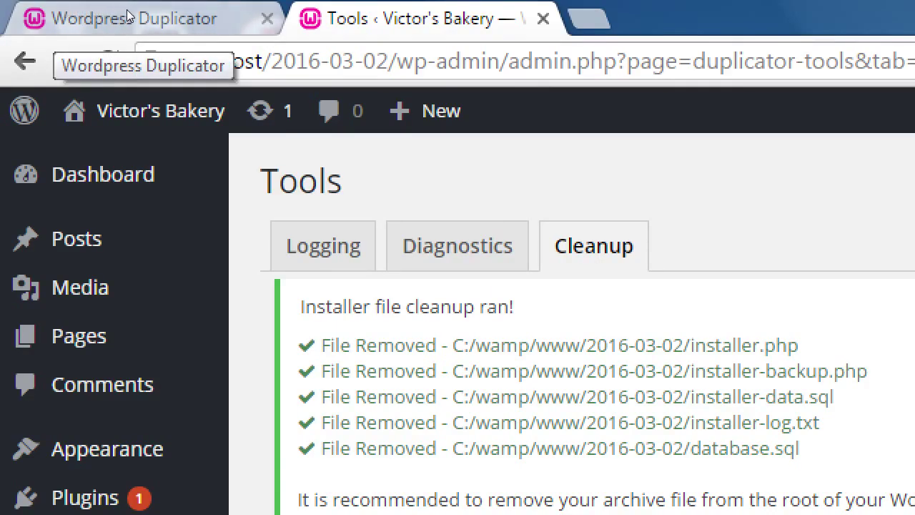
left_click(266, 18)
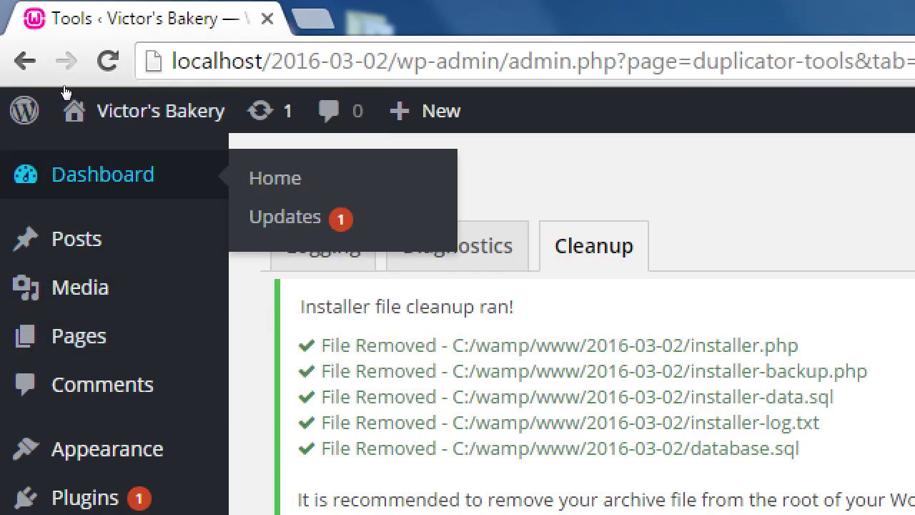
left_click(66, 90)
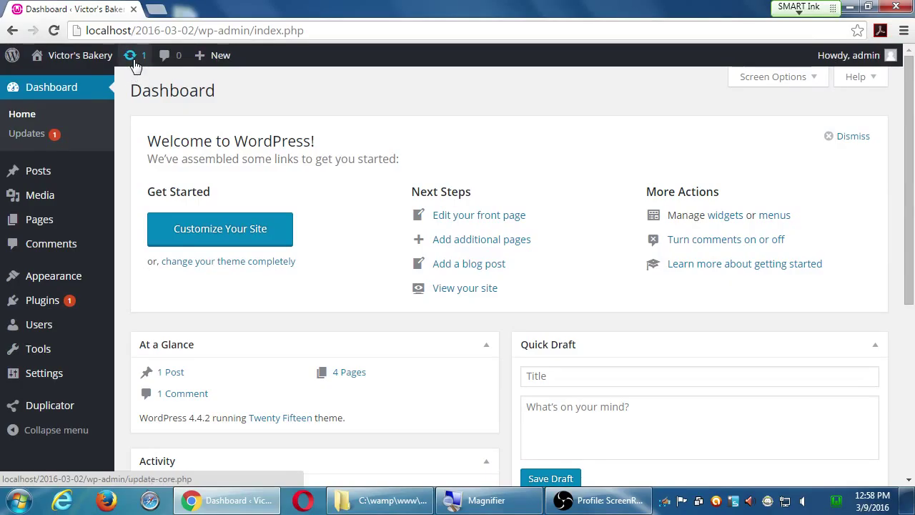
- Open Dashboard > Updates from the admin bar to see the Akismet update
left_click(134, 62)
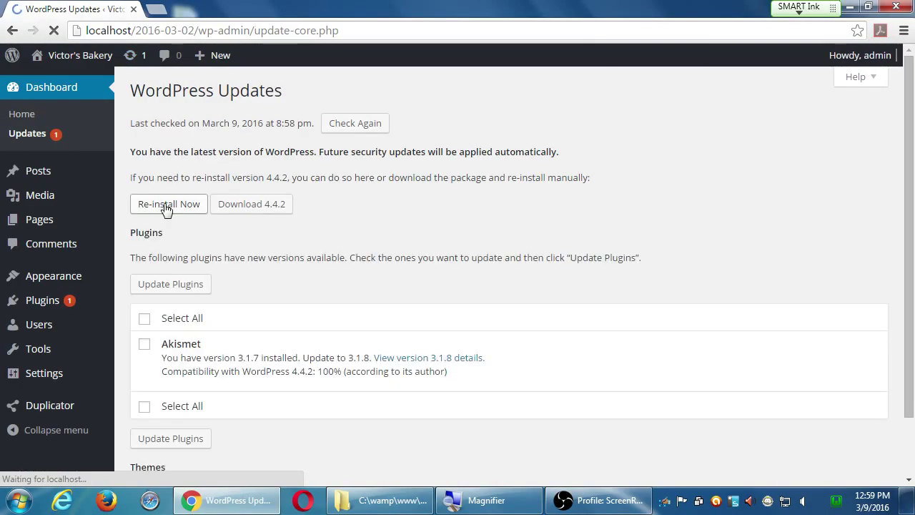
scroll(364, 333, "down", 2)
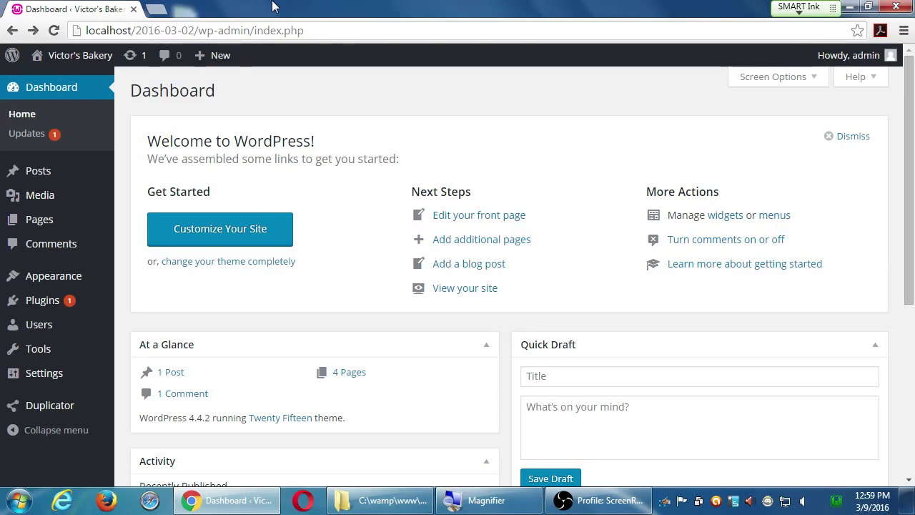
- Minimize all windows with Win+D to reveal the Windows desktop
key("super+d")
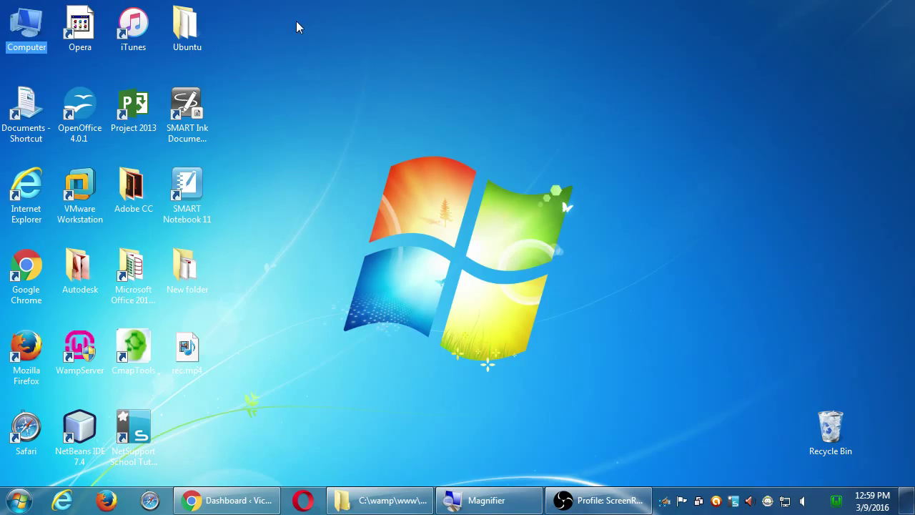
- Browse Computer to the Campos WordPress II folder on the classroom data (Z:) drive
double_click(24, 21)
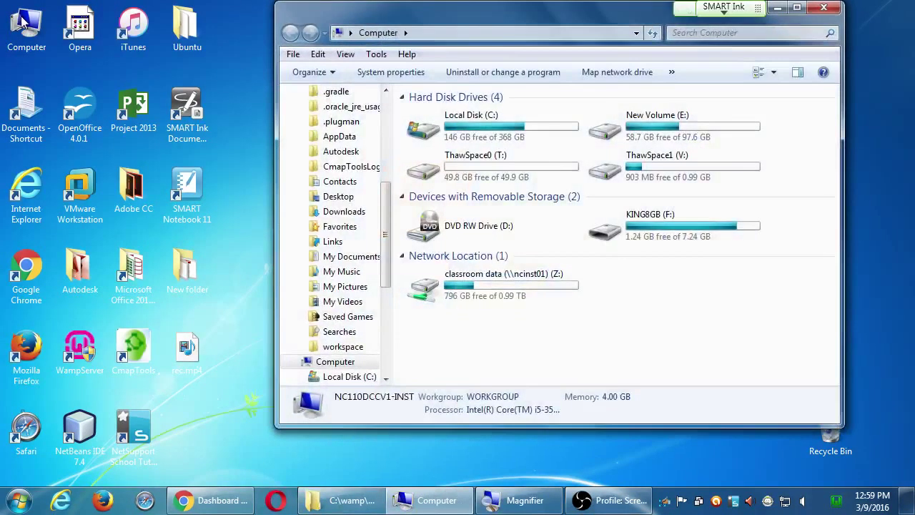
double_click(502, 295)
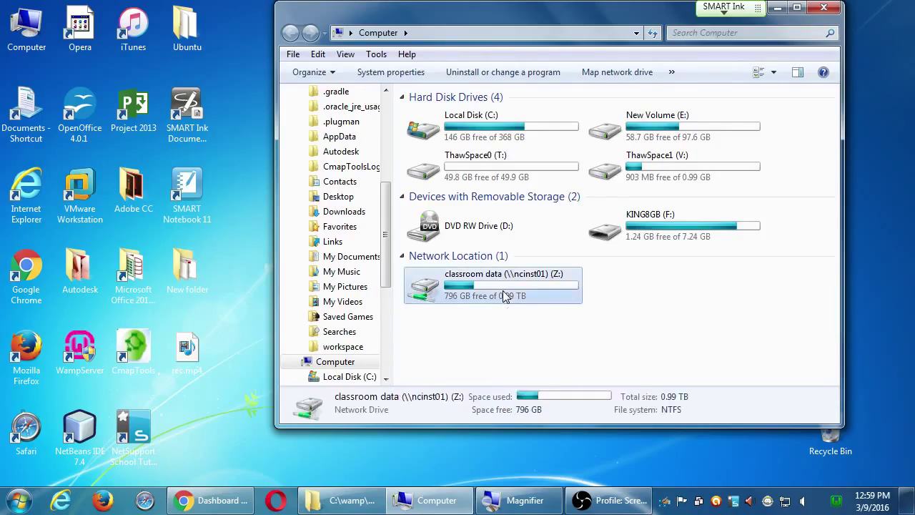
scroll(492, 343, "down", 7)
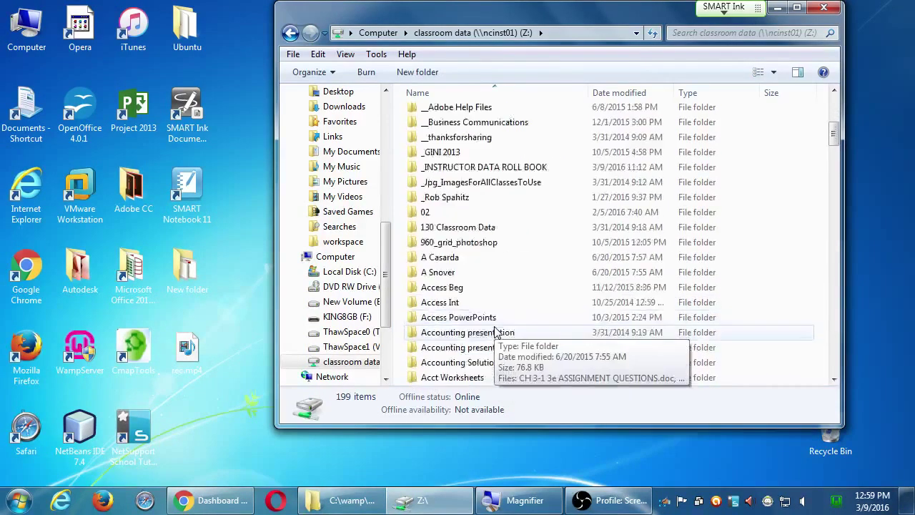
scroll(498, 331, "down", 2)
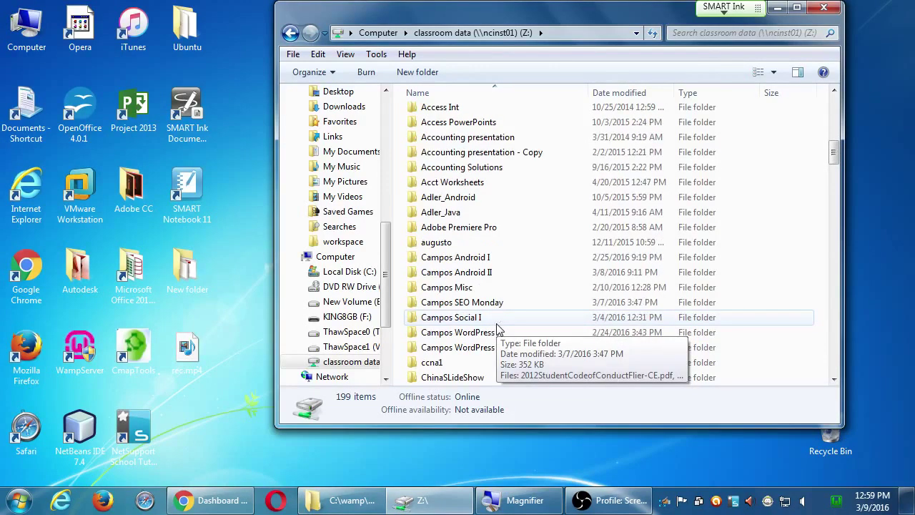
double_click(501, 350)
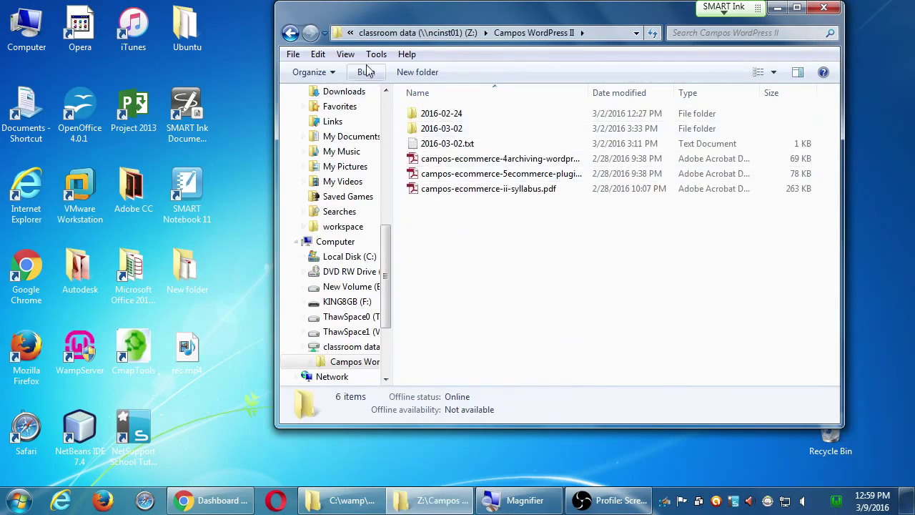
left_click_drag(338, 14, 477, 72)
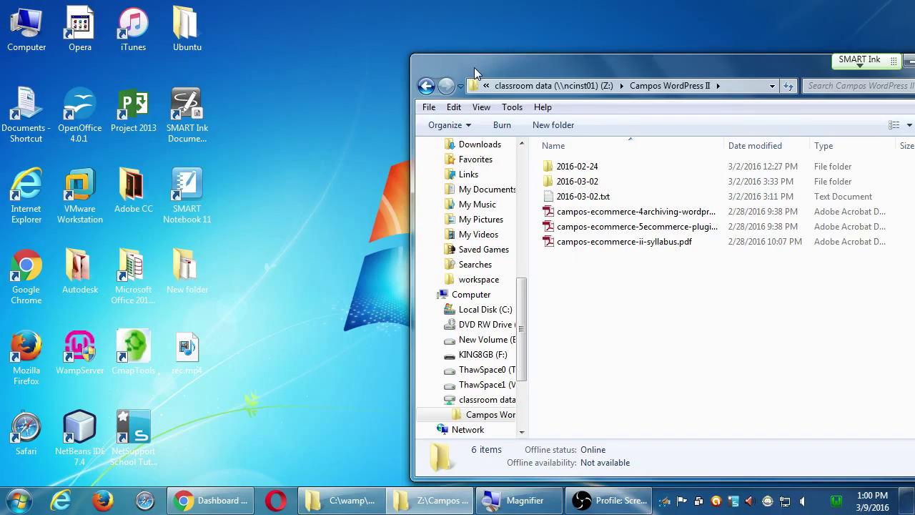
- Copy campos-ecommerce-5ecommerce-plugin.pdf onto the desktop and close the folder window
left_click_drag(601, 226, 347, 246)
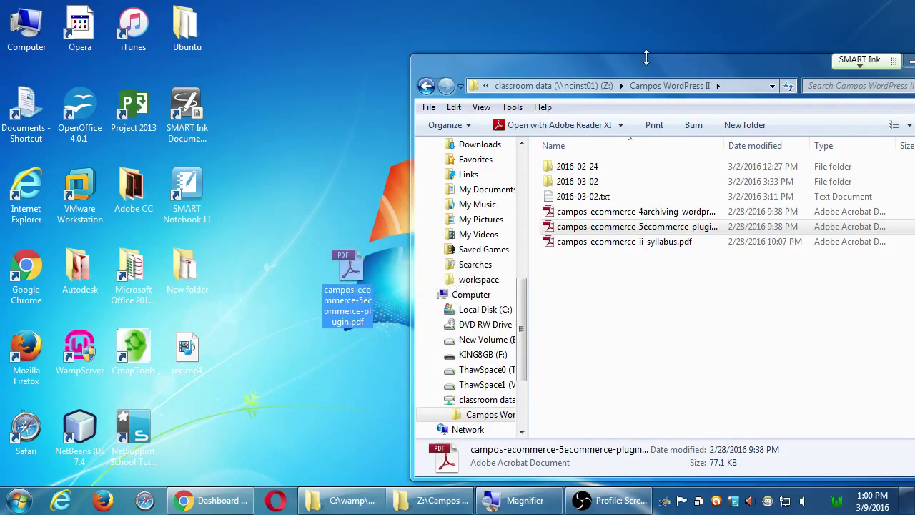
left_click_drag(647, 57, 518, 44)
left_click(831, 41)
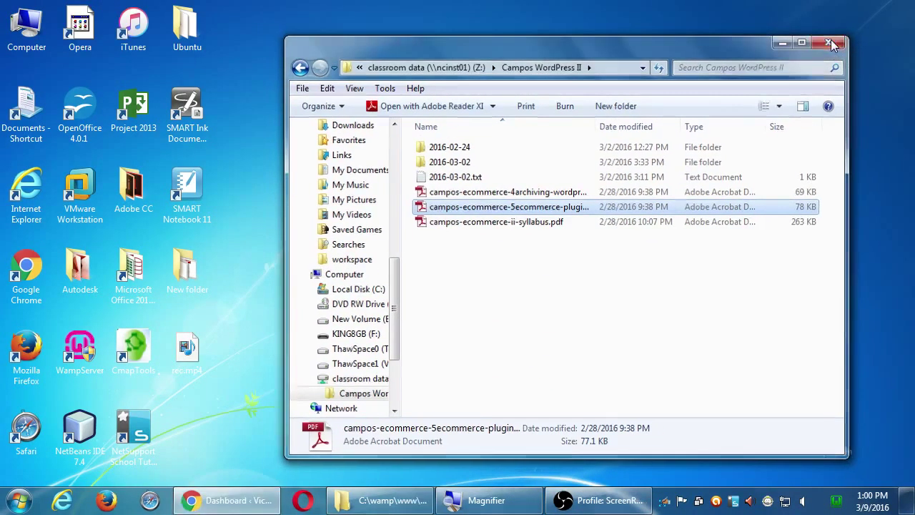
left_click(359, 274)
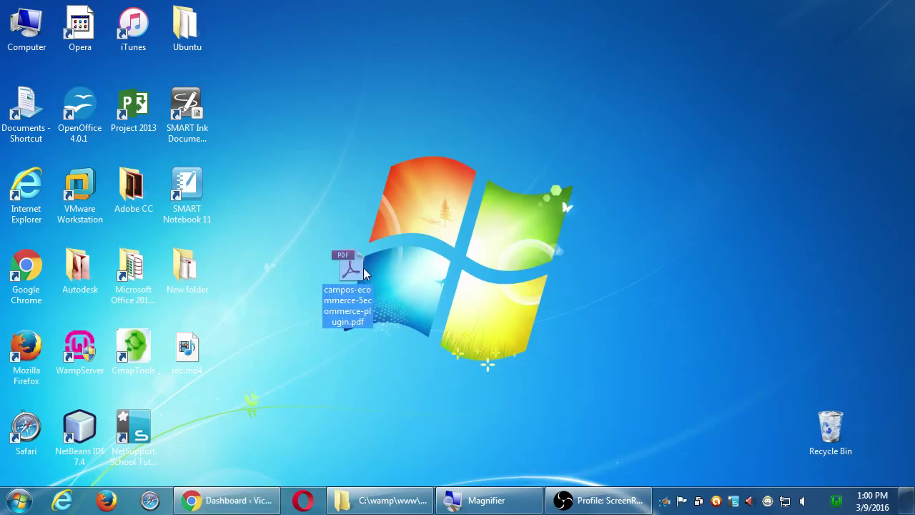
- Open the eCommerce plugin PDF, dismiss the untagged-document prompt, and hide the Tools pane for 101% zoom
double_click(357, 271)
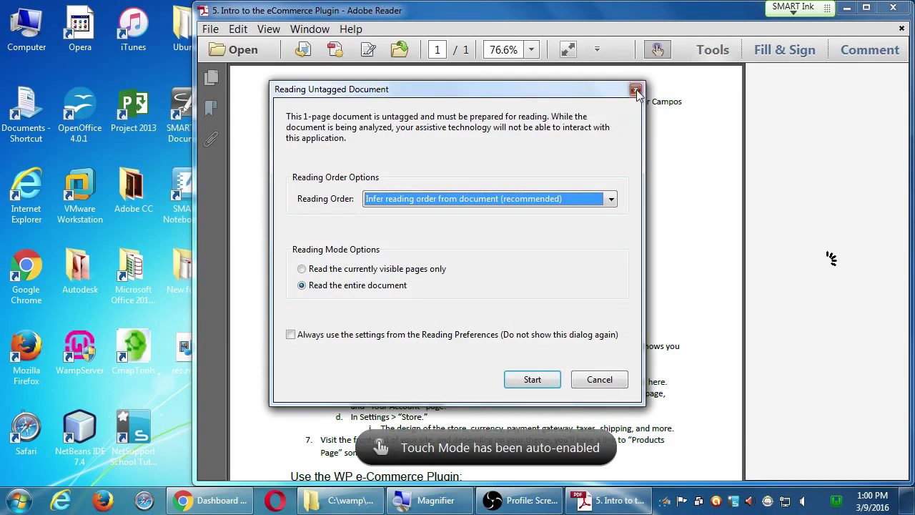
left_click(635, 91)
left_click(704, 57)
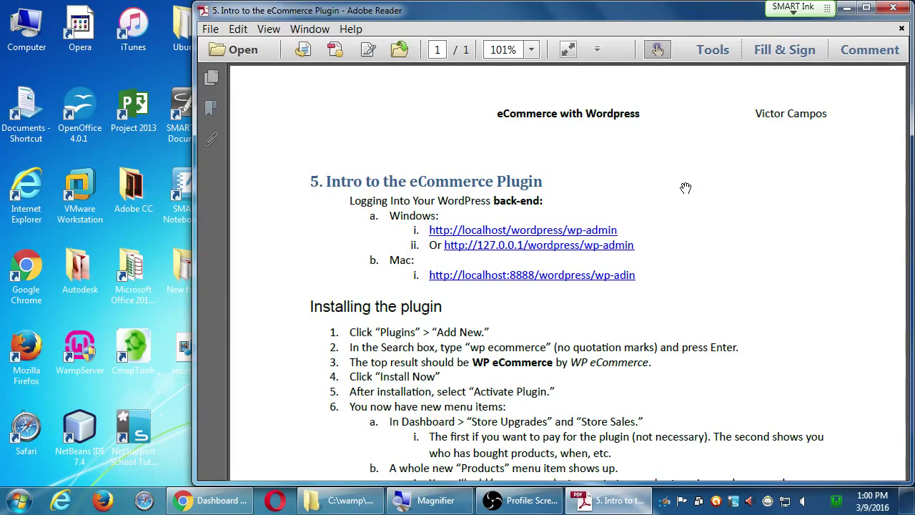
left_click(238, 509)
left_click_drag(286, 7, 620, 267)
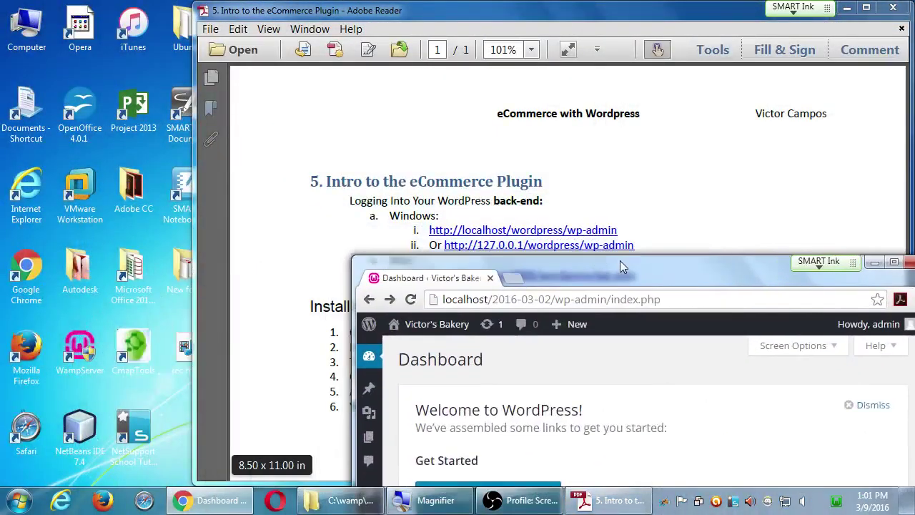
key("super+plus")
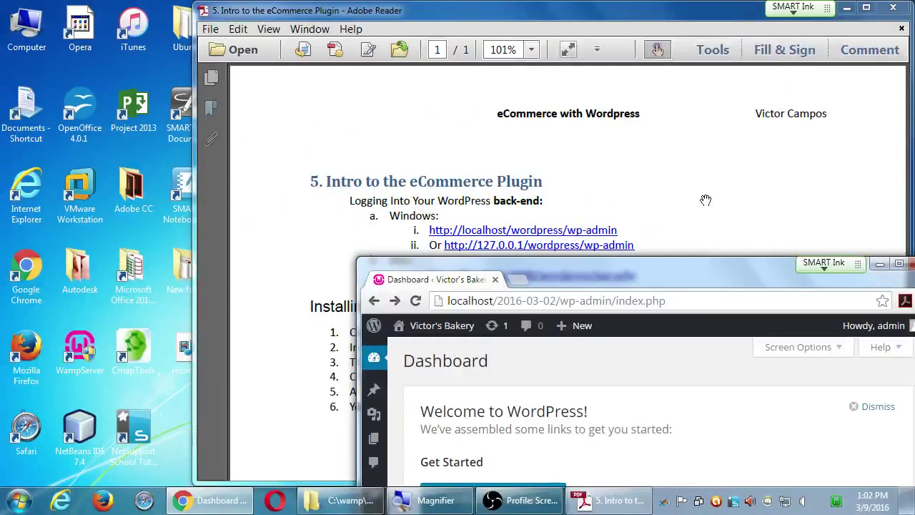
left_click(715, 199)
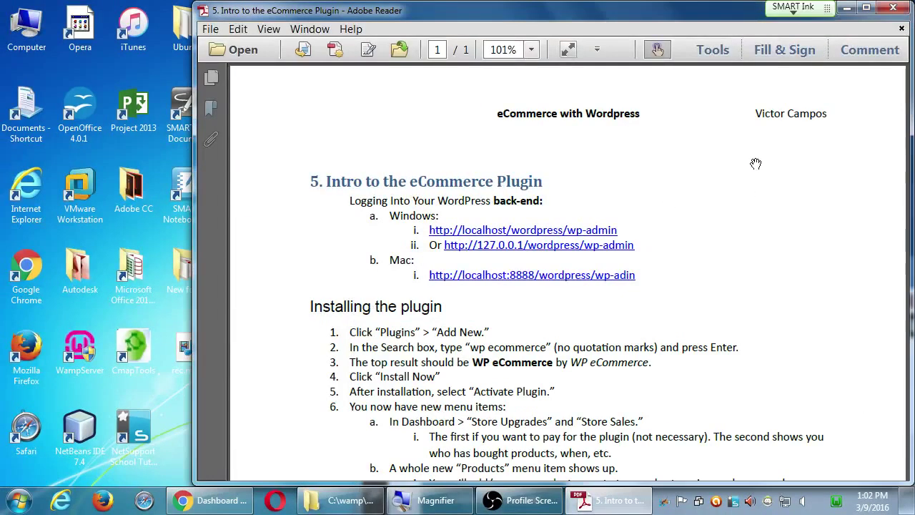
scroll(715, 307, "down", 2)
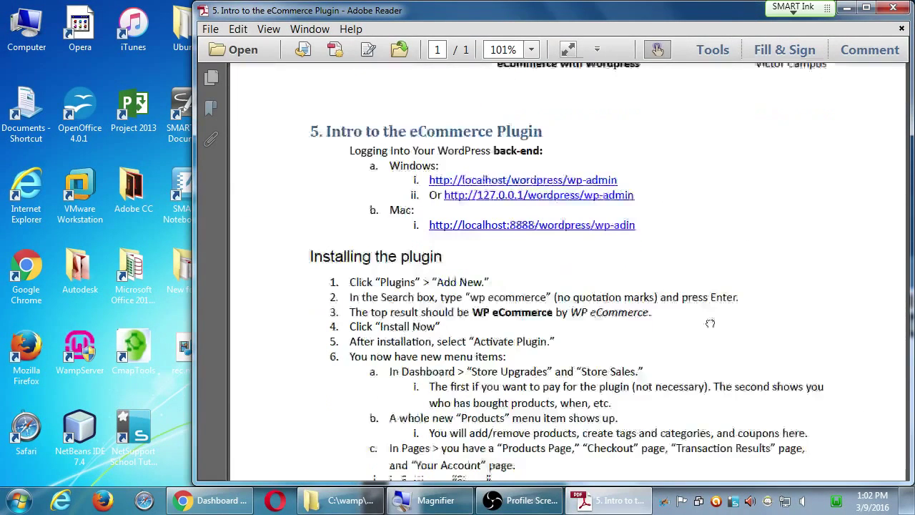
scroll(708, 321, "down", 3)
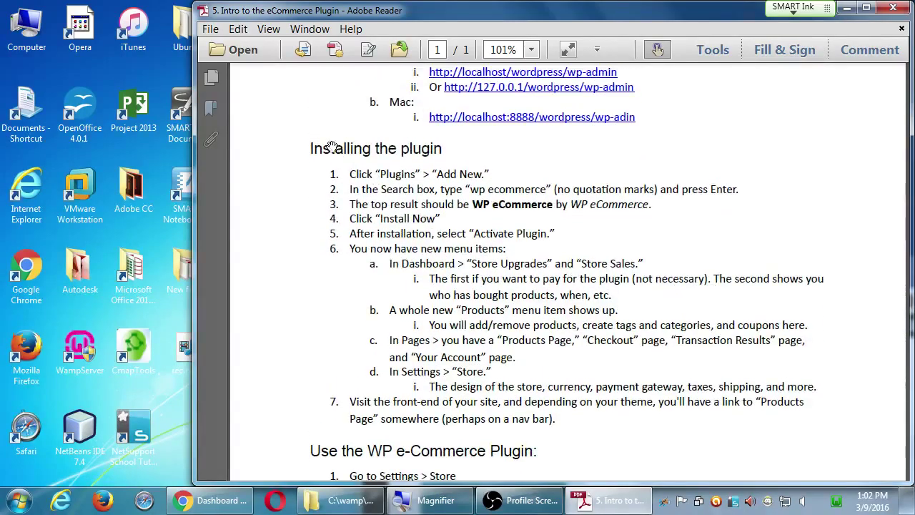
scroll(644, 286, "down", 3)
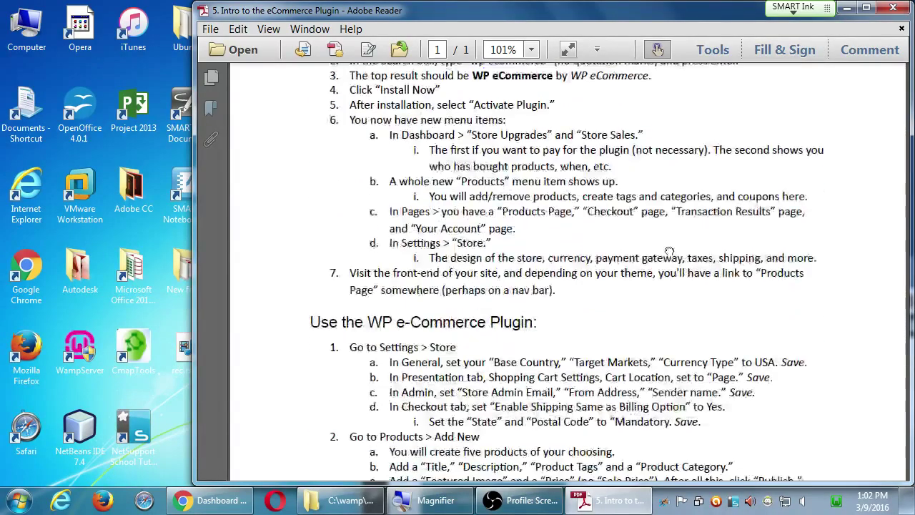
scroll(669, 252, "down", 4)
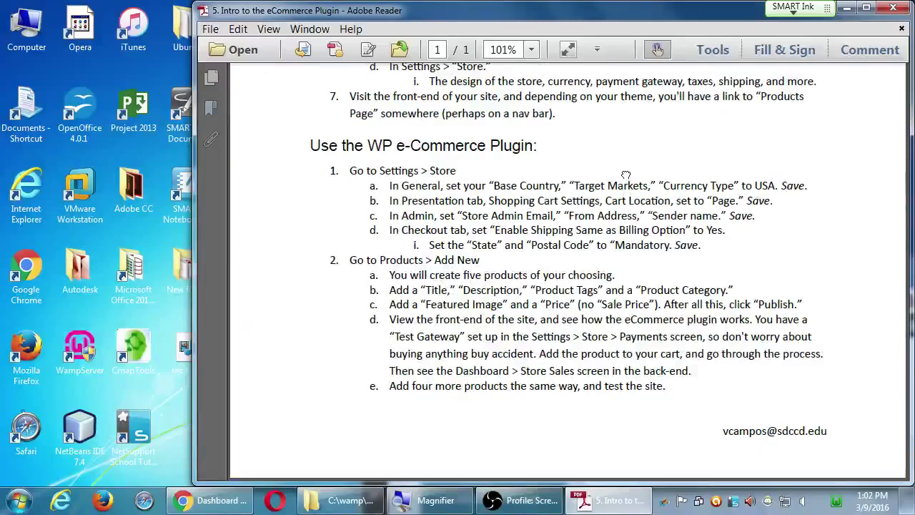
scroll(626, 175, "up", 8)
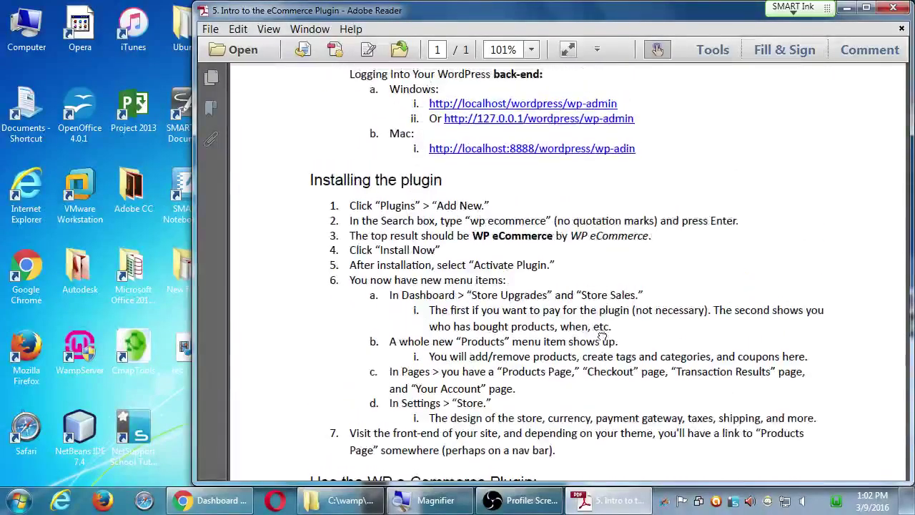
scroll(603, 339, "down", 2)
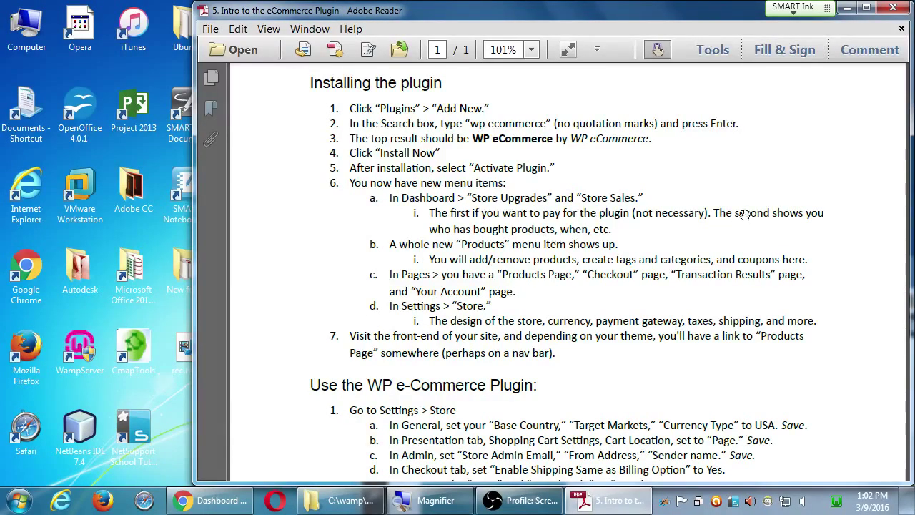
left_click_drag(750, 169, 758, 256)
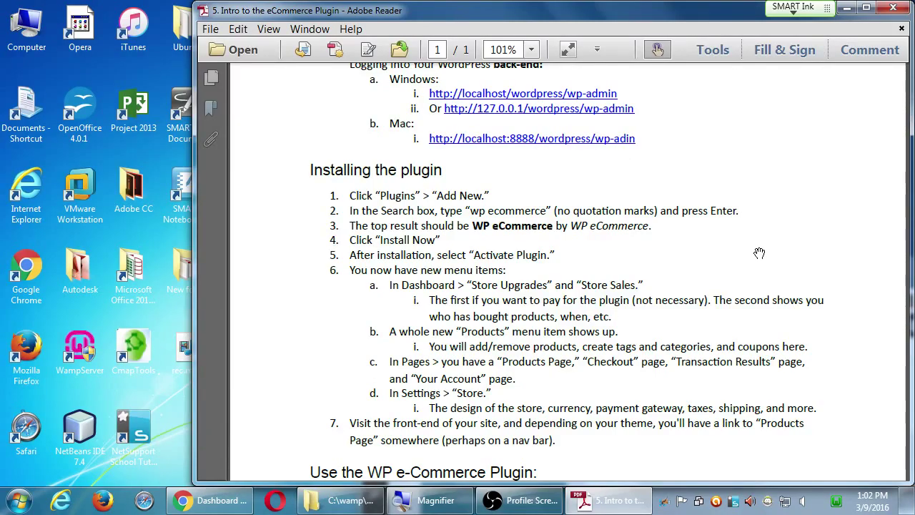
left_click_drag(763, 370, 744, 282)
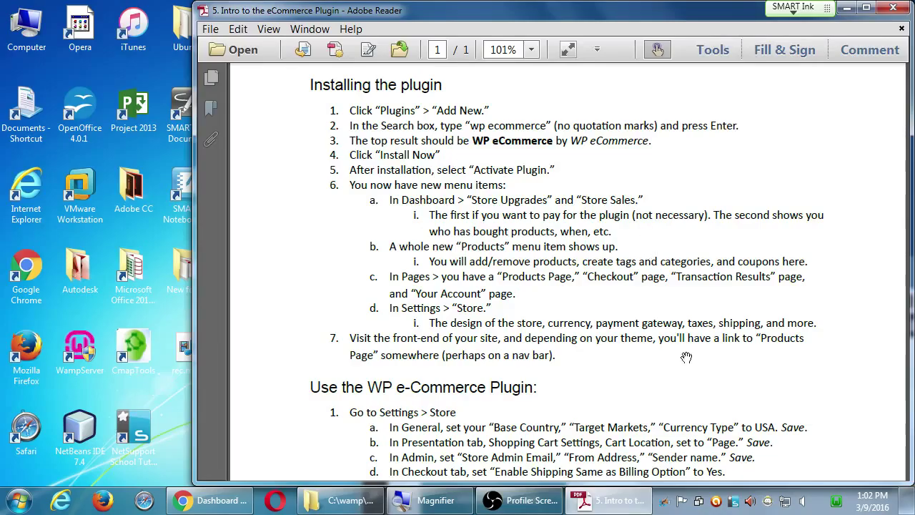
scroll(654, 229, "down", 5)
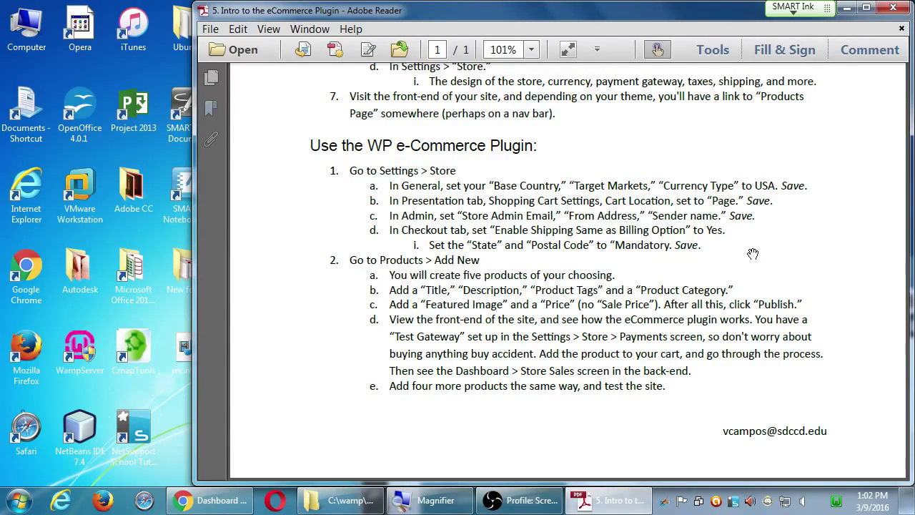
scroll(717, 250, "up", 7)
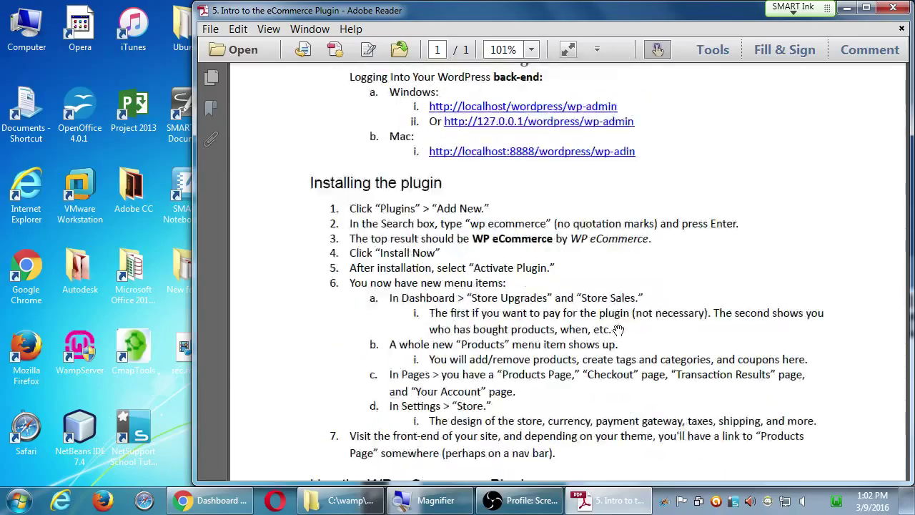
scroll(389, 214, "up", 2)
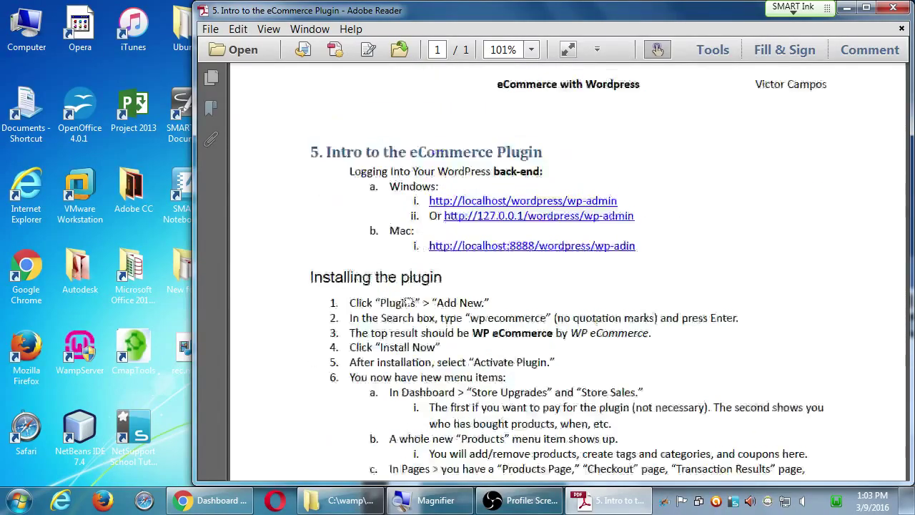
left_click_drag(411, 302, 409, 248)
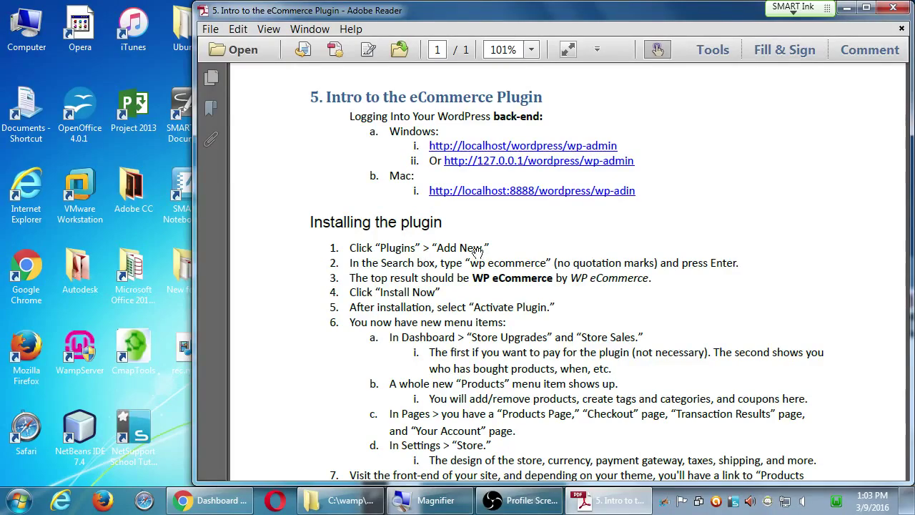
- Maximize Chrome and go to Plugins > Add New on the Victor's Bakery dashboard
left_click(214, 500)
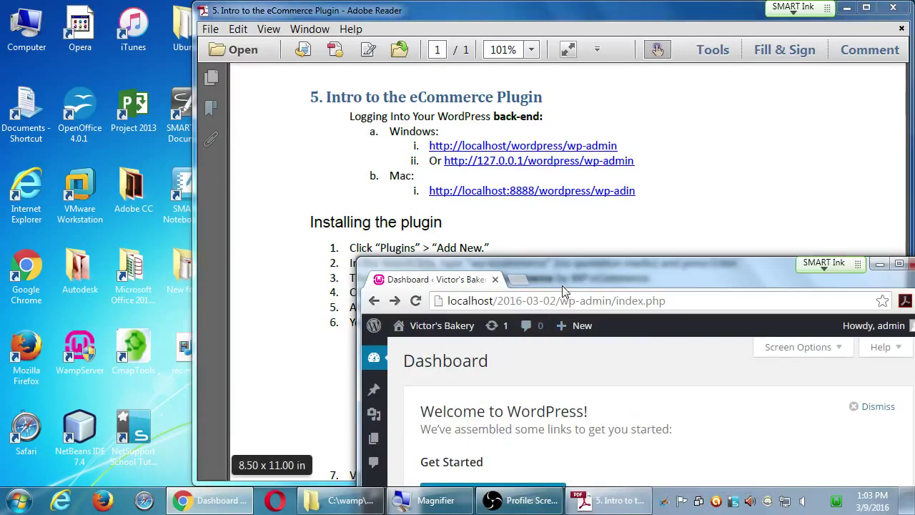
double_click(562, 279)
mouse_move(35, 222)
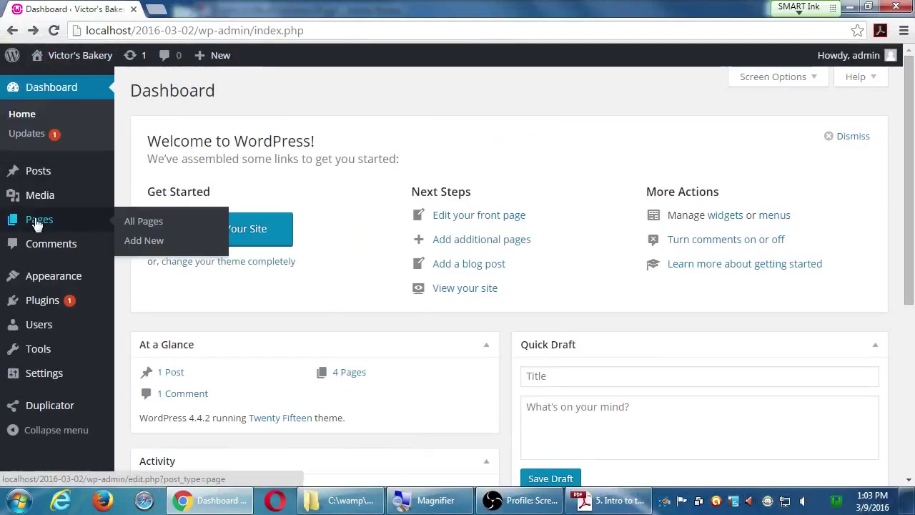
mouse_move(51, 309)
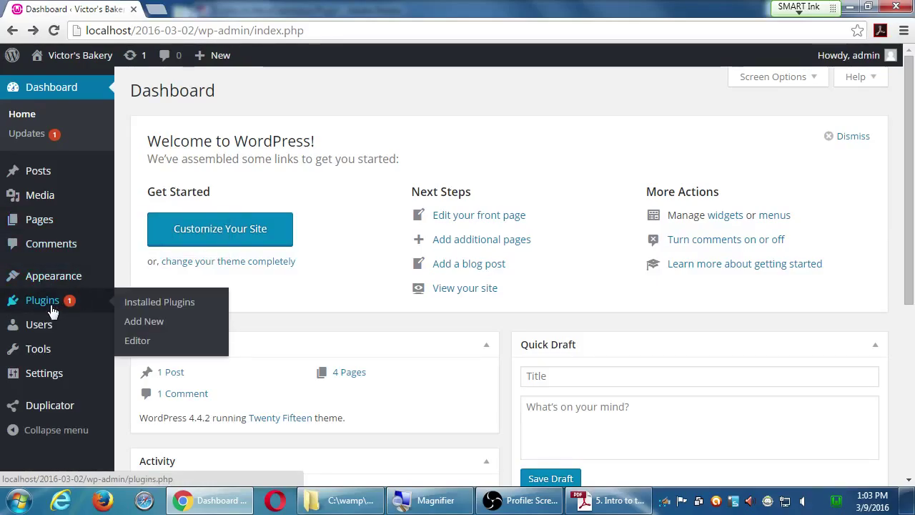
left_click(163, 327)
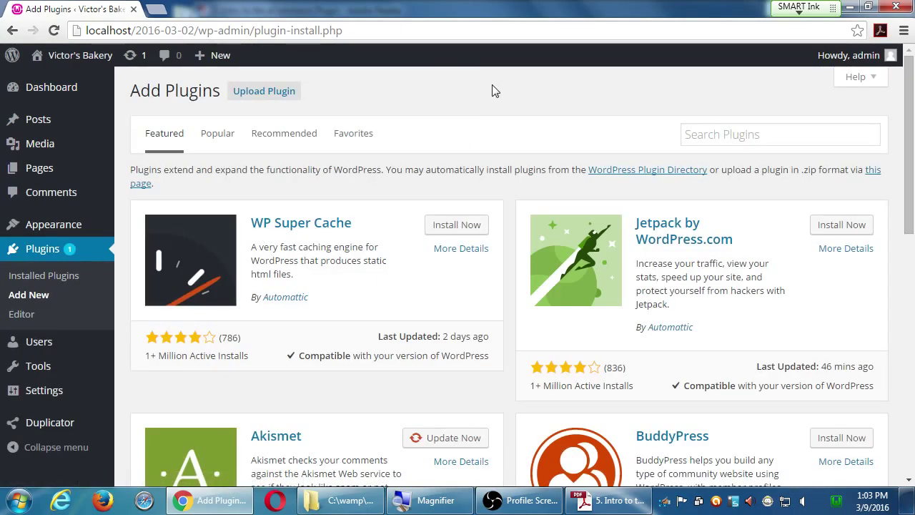
key("alt+Tab")
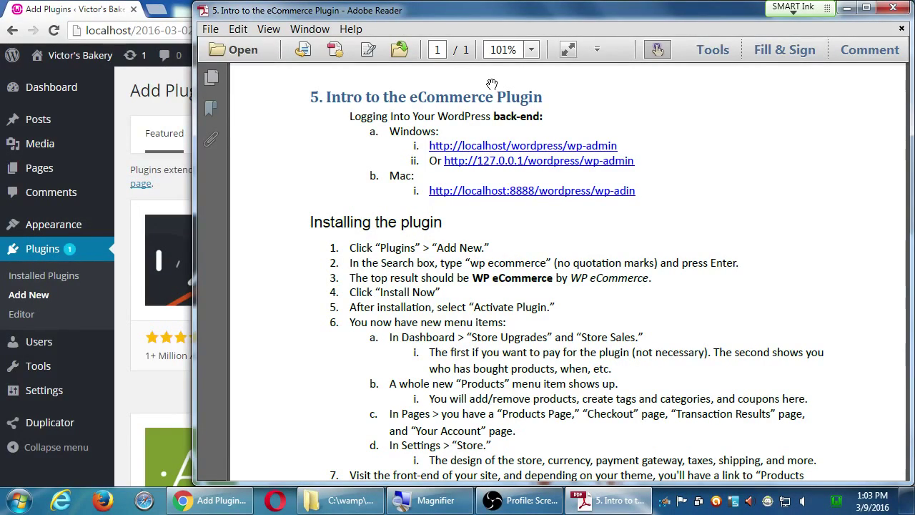
key("alt+Tab")
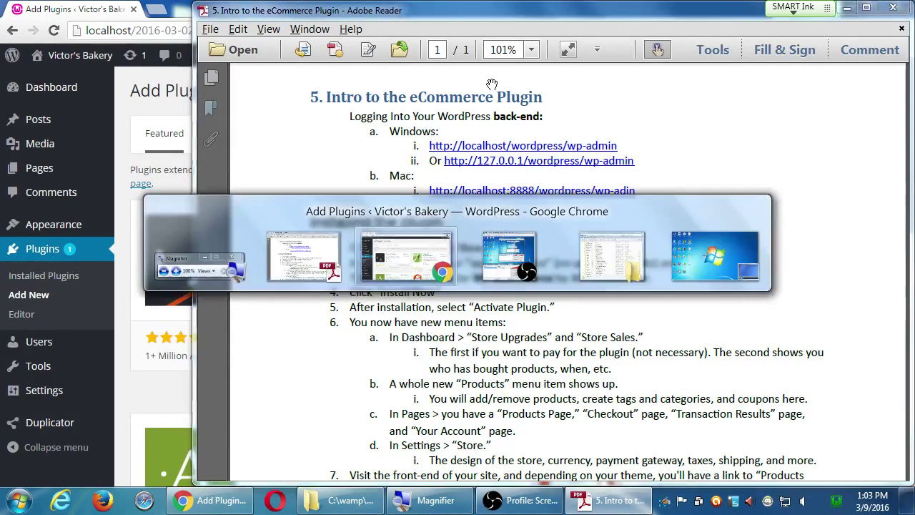
- Search the plugin directory for 'Wp ecommerce'
left_click(764, 136)
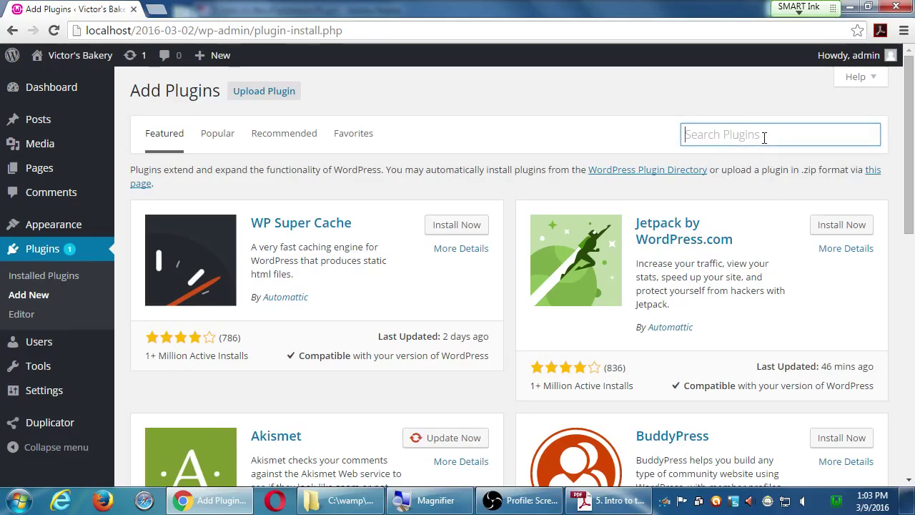
type("W")
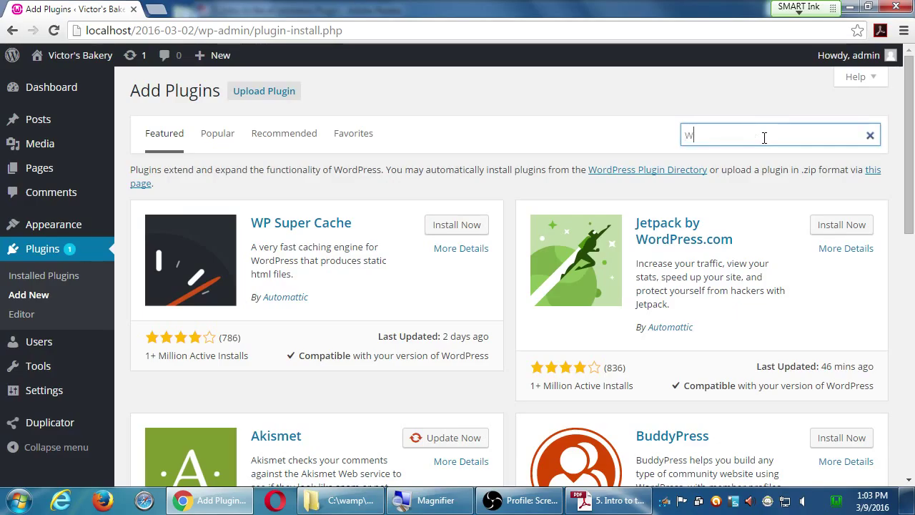
type("p ecommerce")
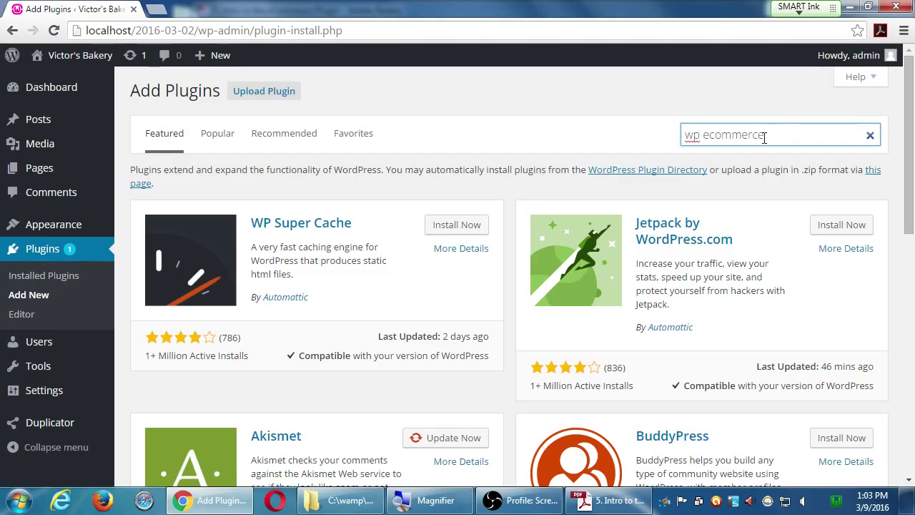
key("Return")
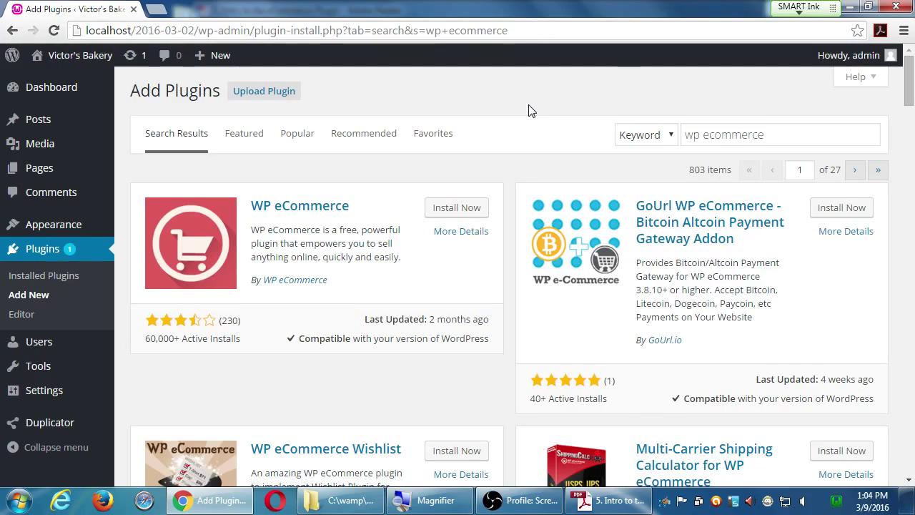
scroll(503, 386, "down", 2)
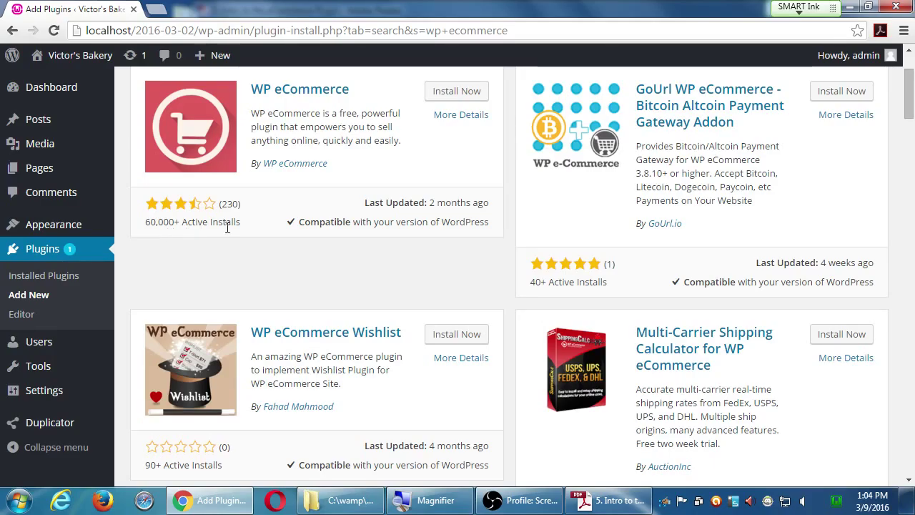
scroll(447, 209, "up", 1)
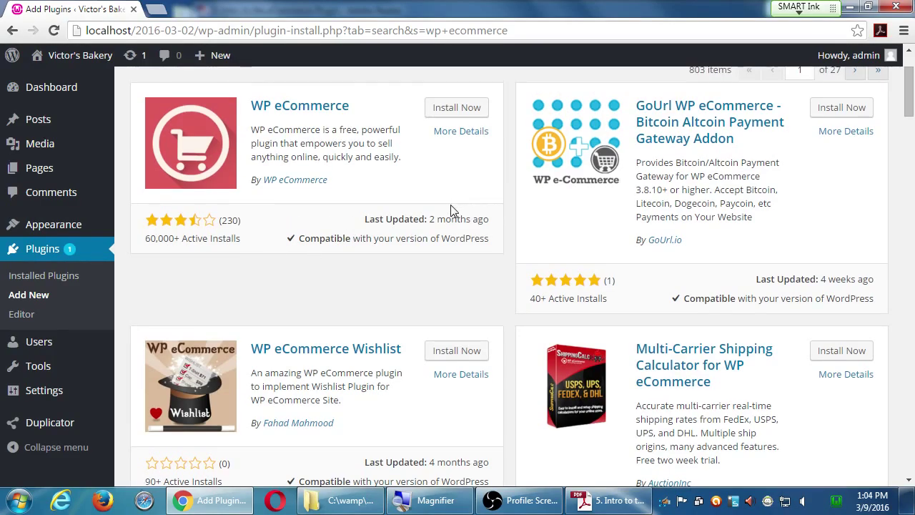
scroll(456, 211, "down", 1)
scroll(457, 211, "down", 1)
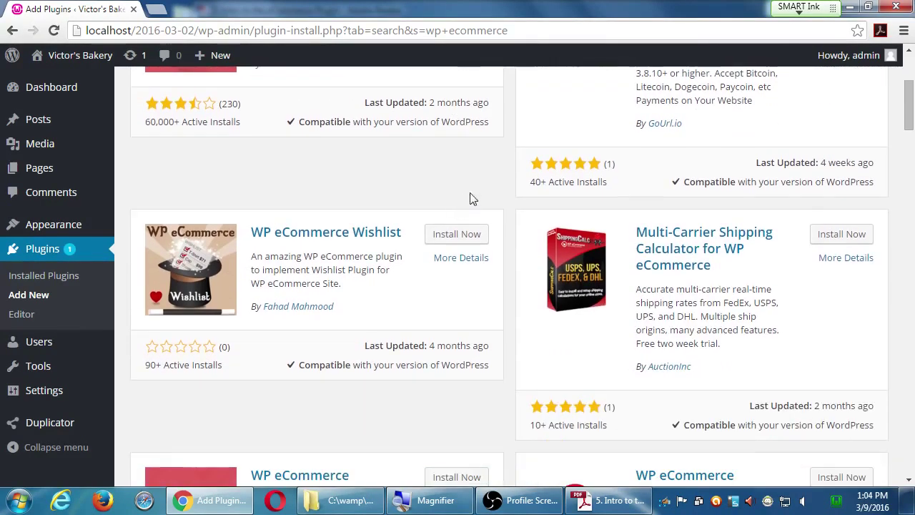
scroll(522, 162, "down", 5)
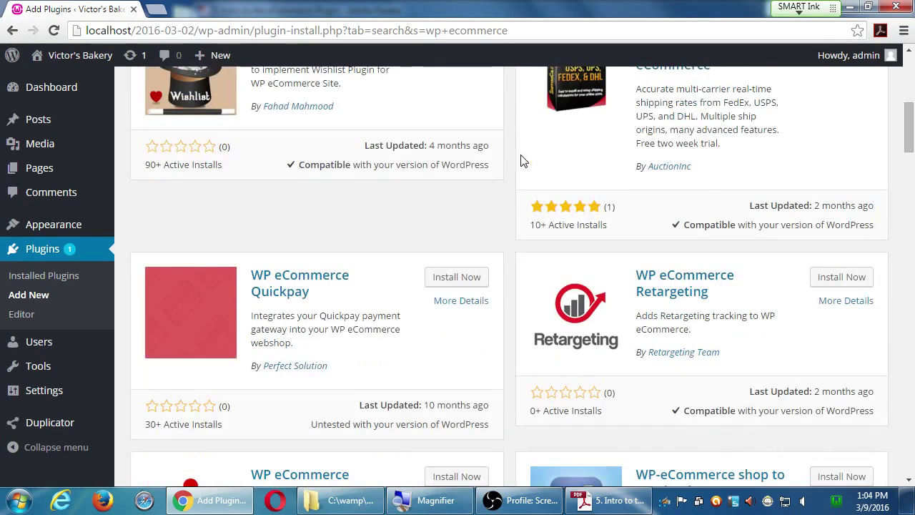
scroll(509, 177, "up", 2)
scroll(590, 240, "up", 1)
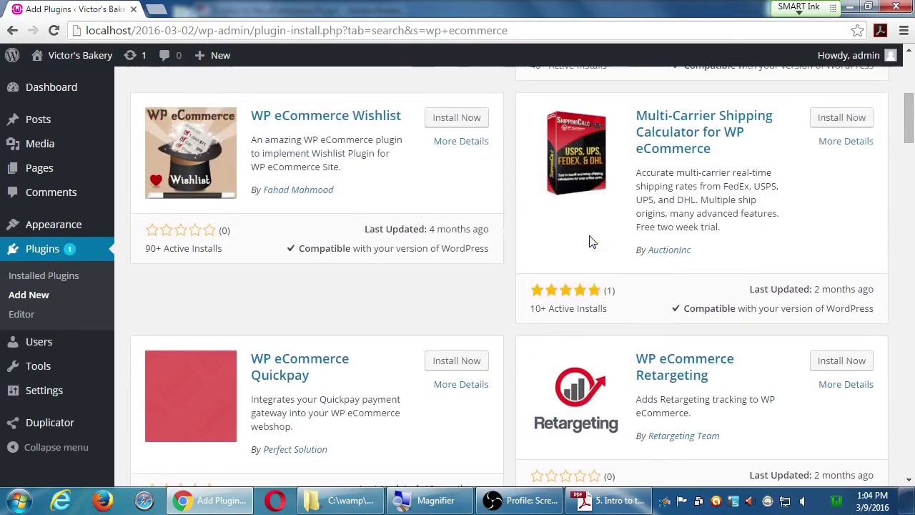
scroll(603, 326, "down", 4)
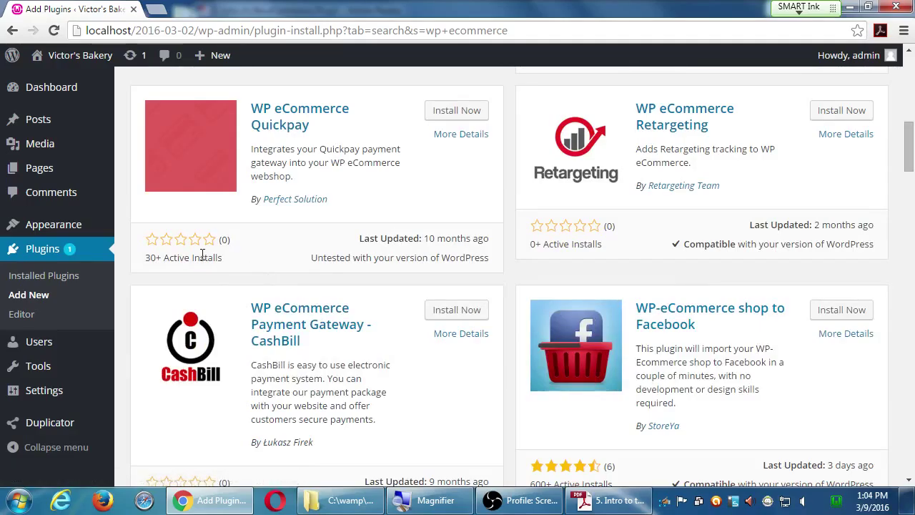
scroll(315, 259, "down", 8)
scroll(333, 257, "down", 3)
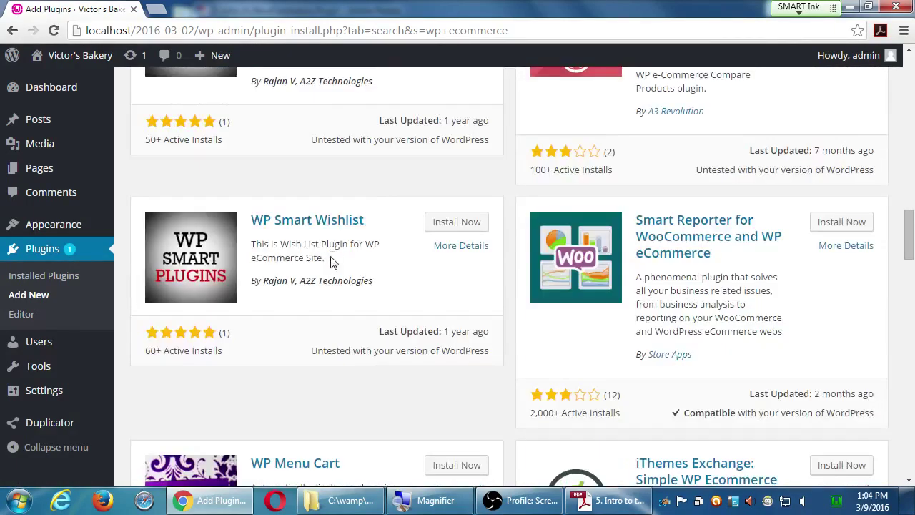
scroll(333, 260, "down", 3)
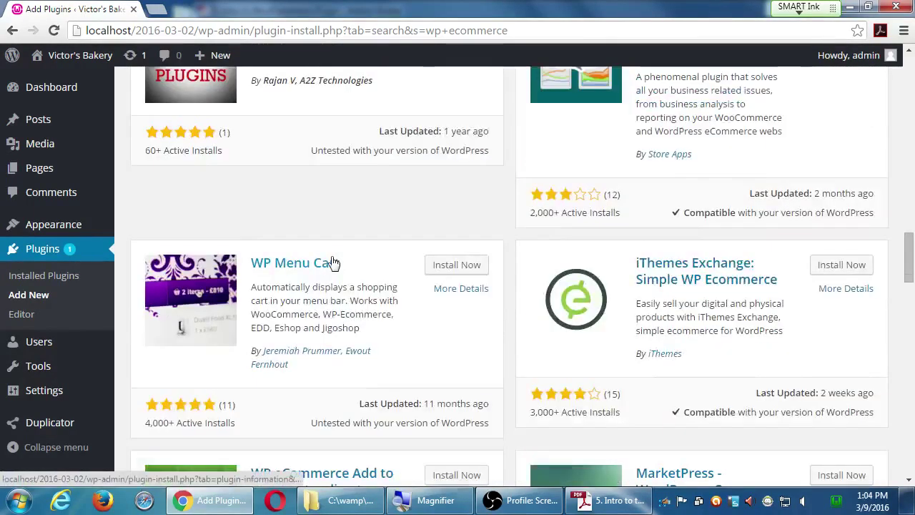
scroll(333, 263, "up", 5)
scroll(337, 259, "up", 9)
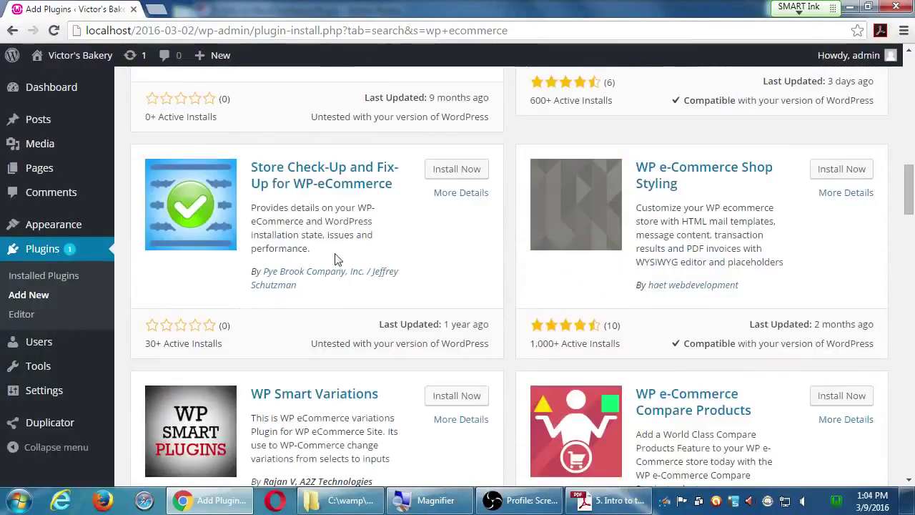
scroll(338, 259, "up", 7)
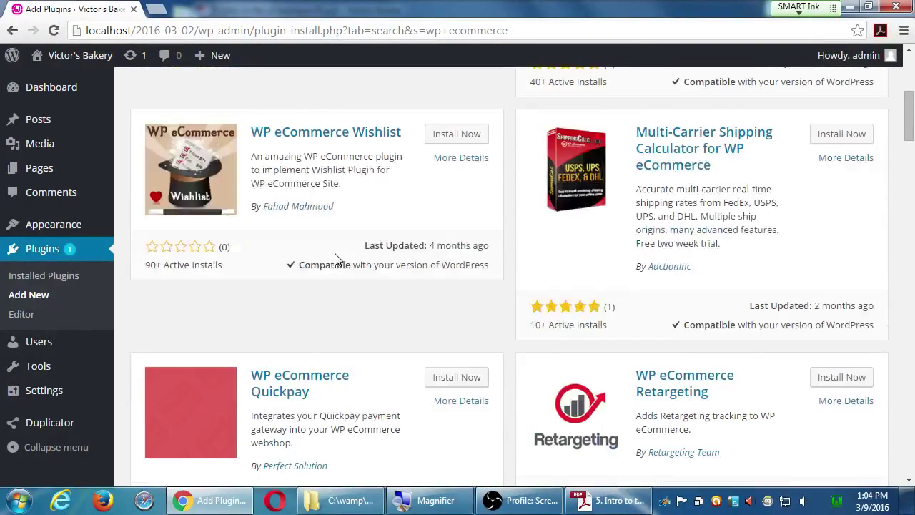
scroll(338, 259, "down", 2)
scroll(338, 259, "up", 2)
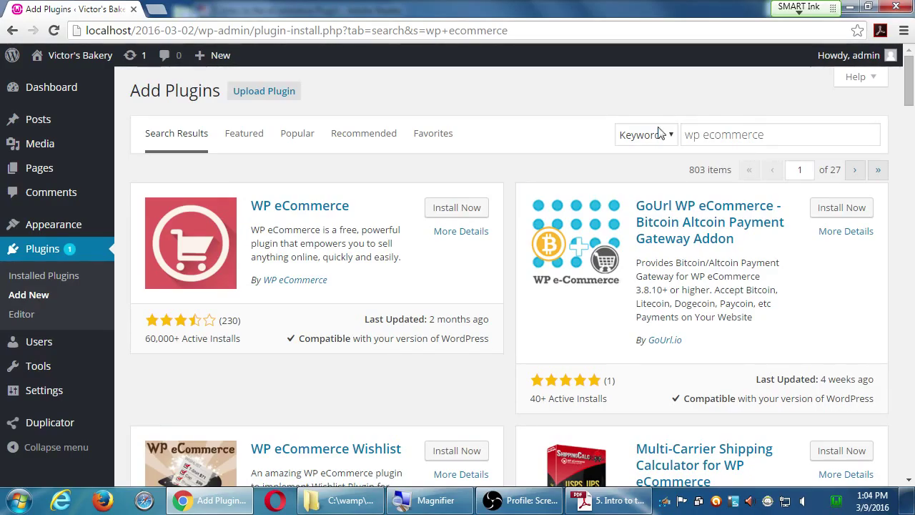
- Replace the plugin search term with 'woocommerce' and run the search
left_click_drag(794, 135, 660, 149)
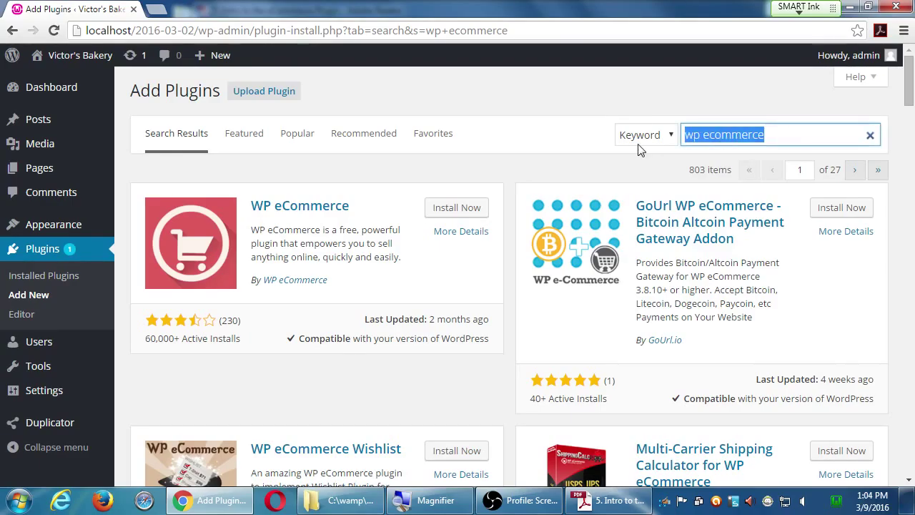
type("woocommerce")
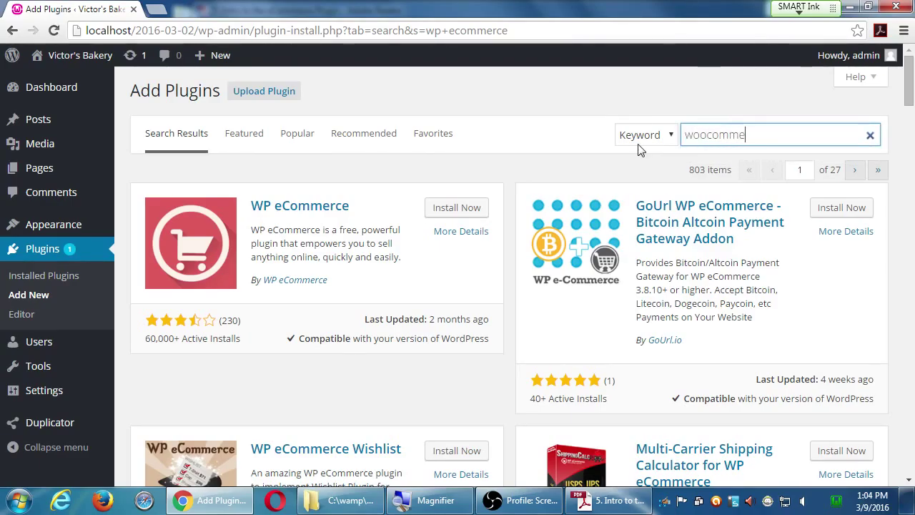
key("Return")
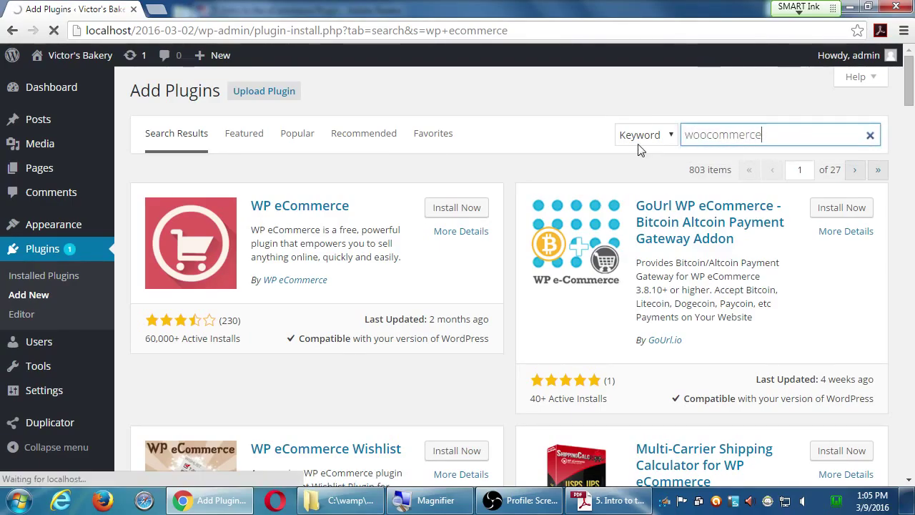
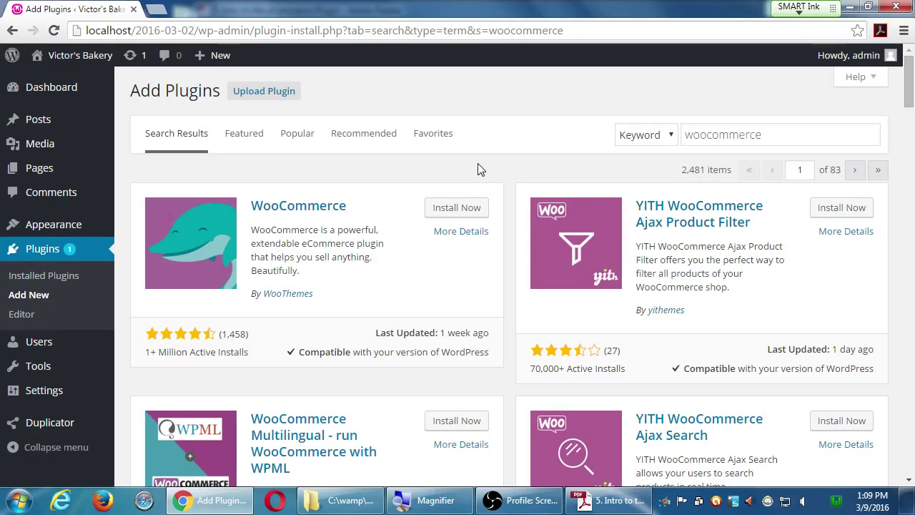
- Scroll through the WooCommerce plugin results, then go back to the 'wp ecommerce' search results
scroll(736, 263, "down", 1)
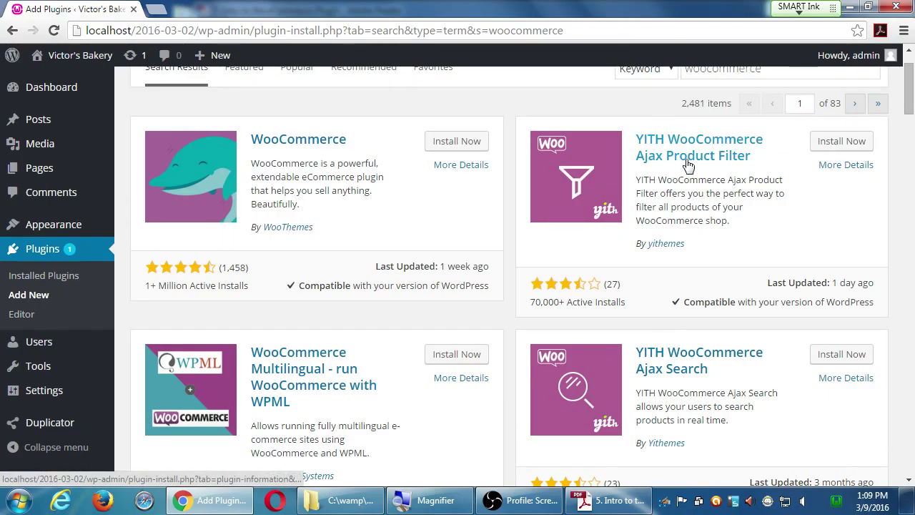
scroll(701, 333, "down", 3)
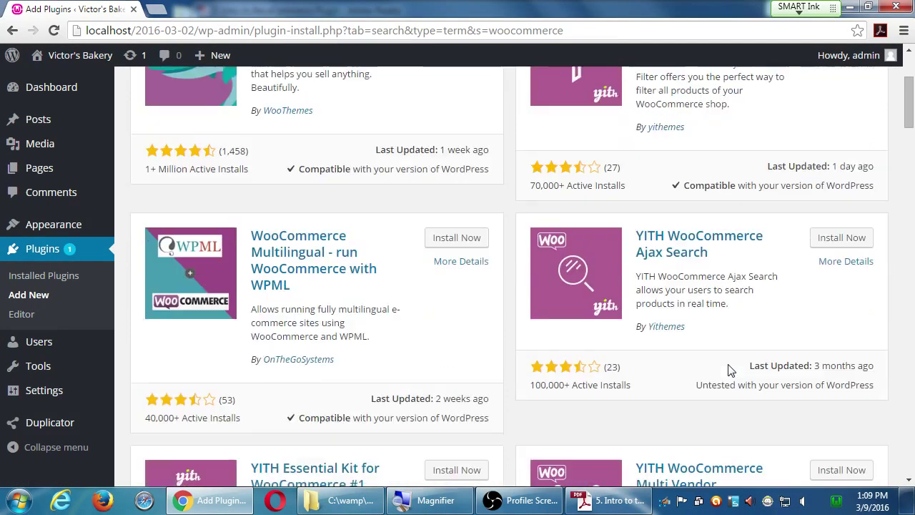
scroll(730, 371, "down", 1)
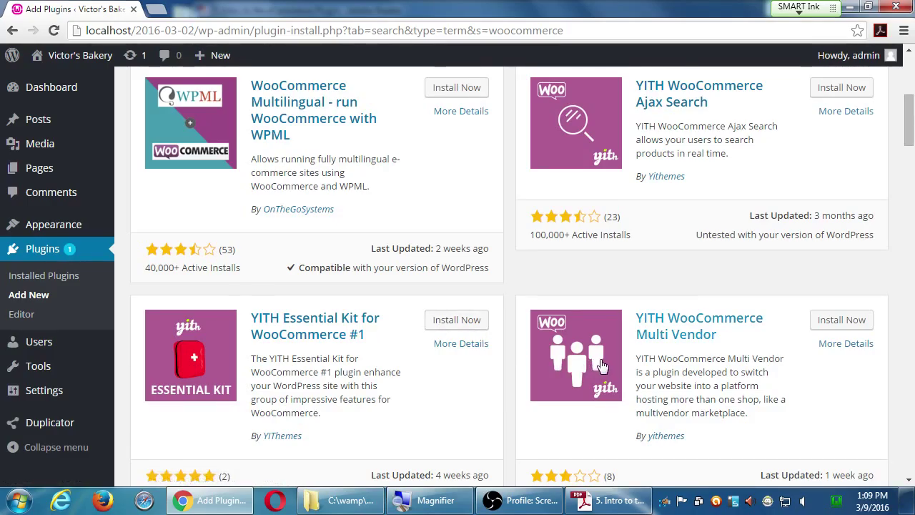
scroll(603, 366, "down", 1)
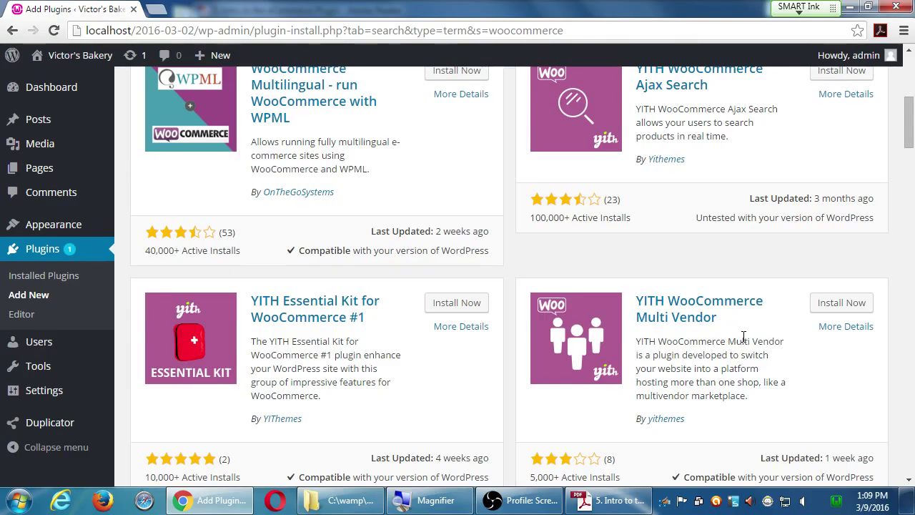
scroll(743, 336, "down", 3)
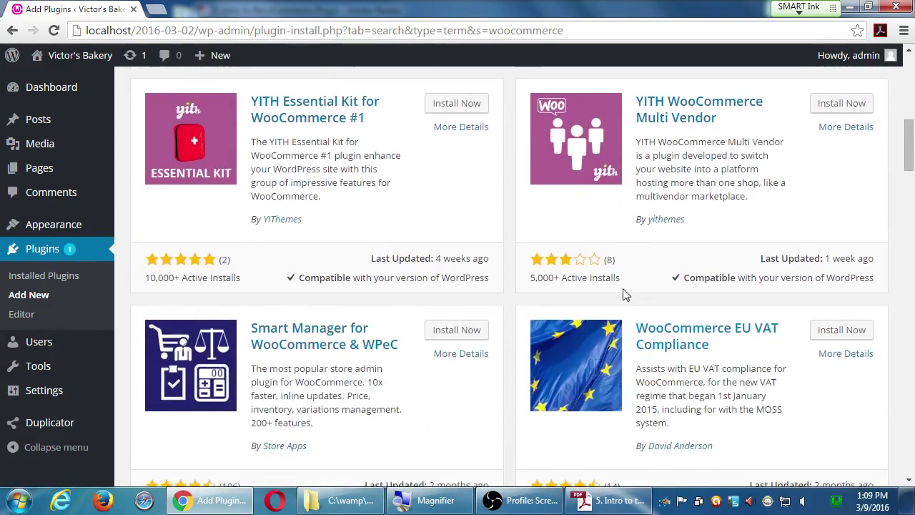
scroll(625, 294, "down", 5)
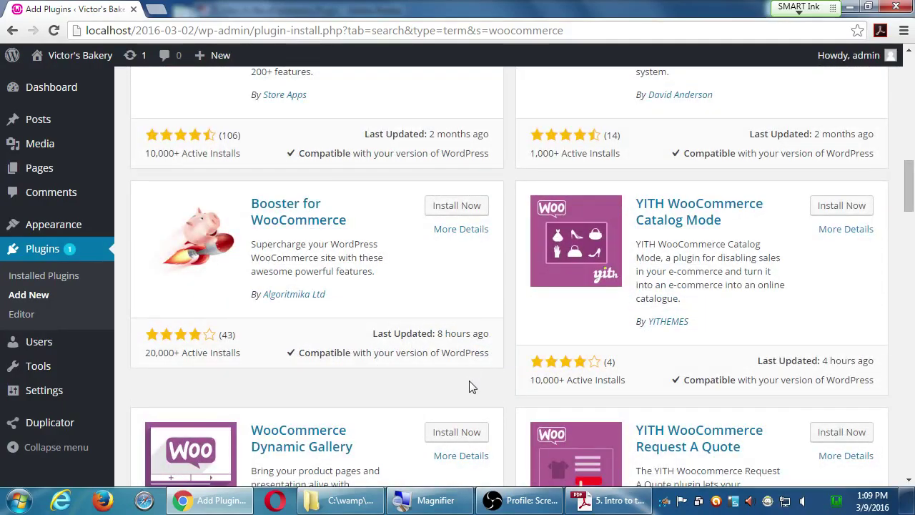
scroll(471, 386, "down", 3)
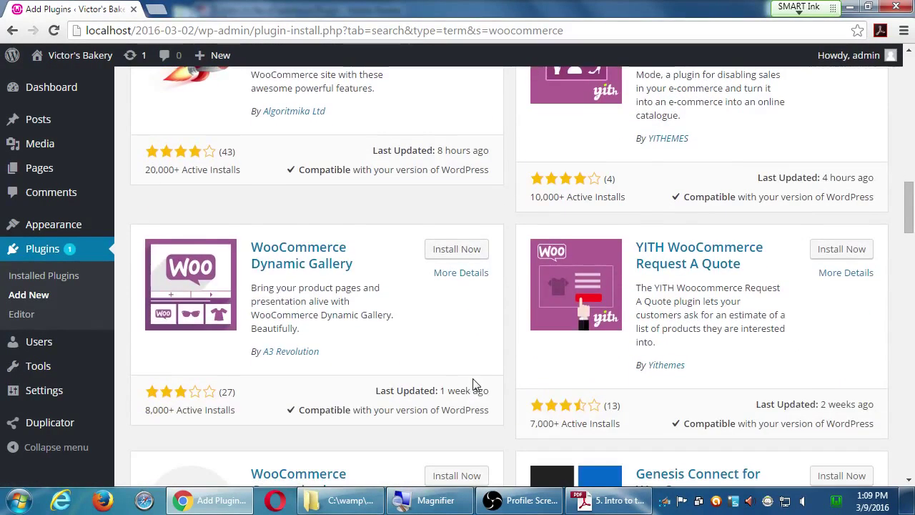
key("alt+Left")
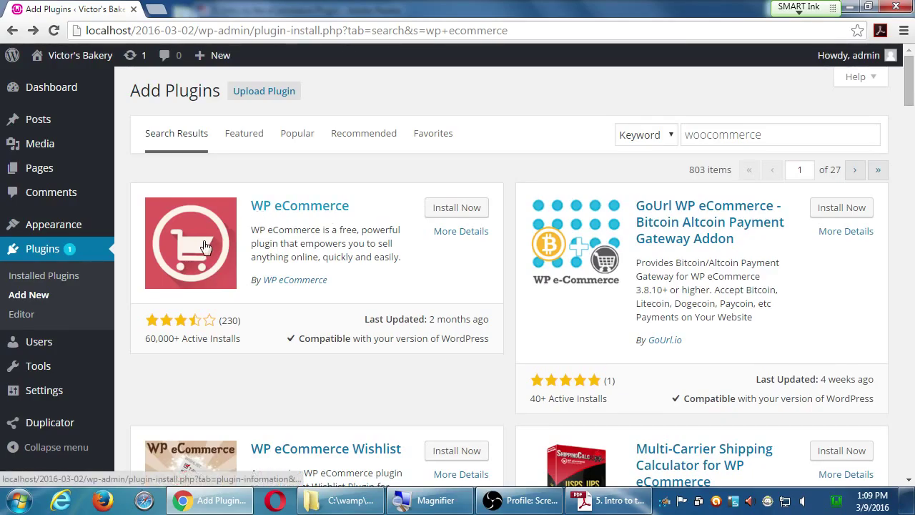
- Start installing the WP eCommerce plugin from its search result card
left_click(456, 208)
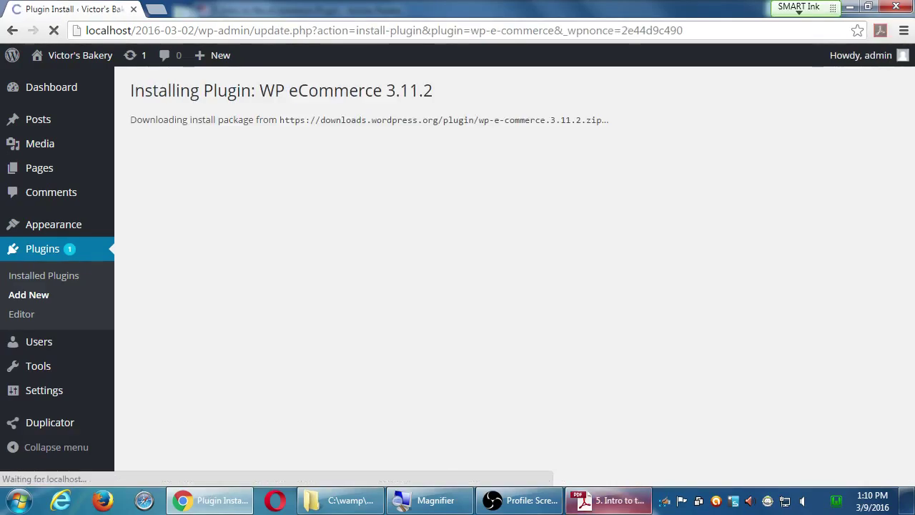
- Bring the tutorial PDF to the front in Adobe Reader
left_click(604, 500)
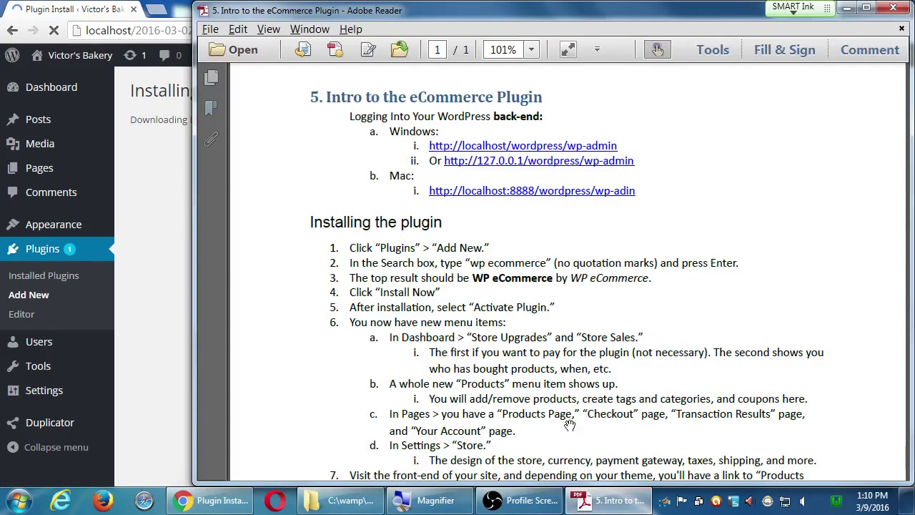
- Read the PDF's 'Installing the plugin' steps, then switch back to WordPress in Chrome
scroll(454, 332, "down", 1)
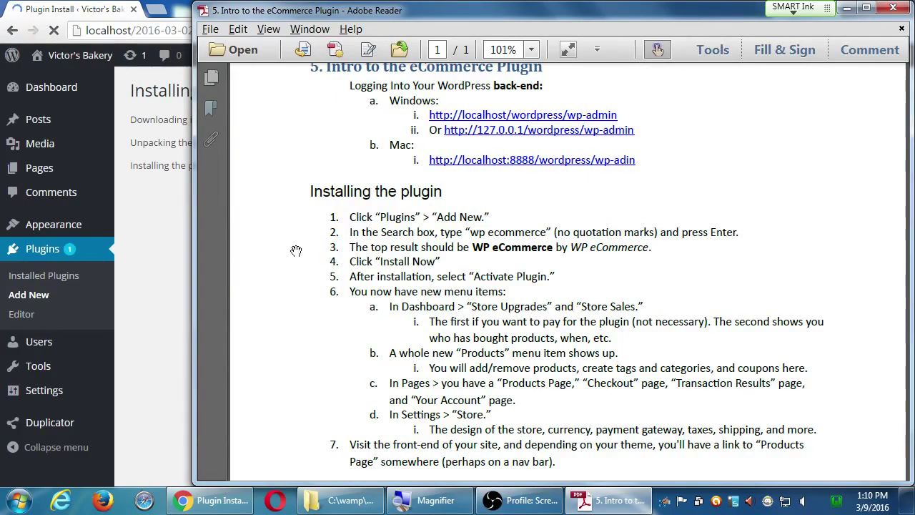
left_click(171, 190)
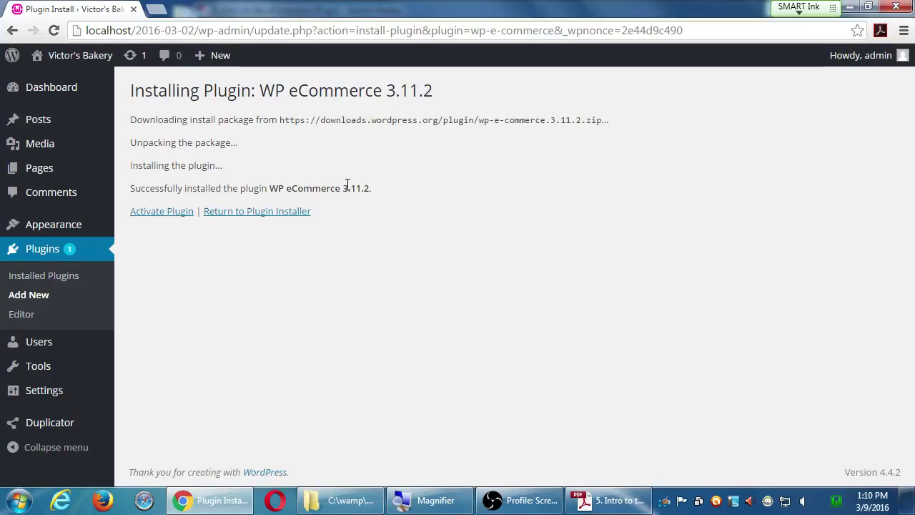
- Activate WP eCommerce 3.11.2 from the installation success page
left_click(155, 213)
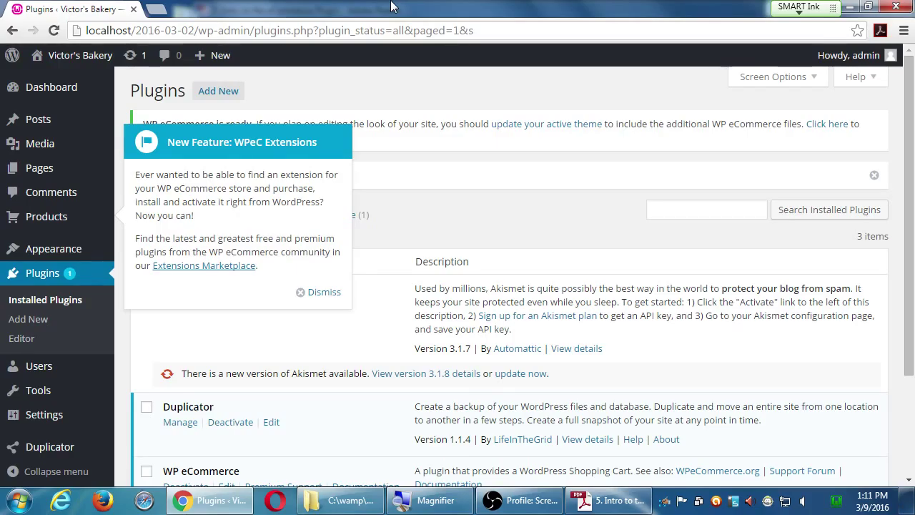
- Dismiss the 'New Feature: WPeC Extensions' popup and look over the Plugins list
left_click(324, 293)
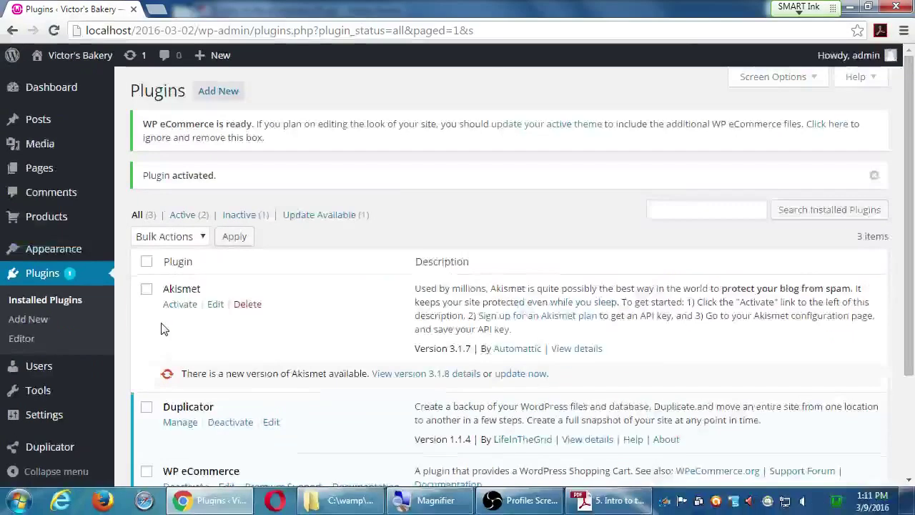
scroll(163, 326, "down", 2)
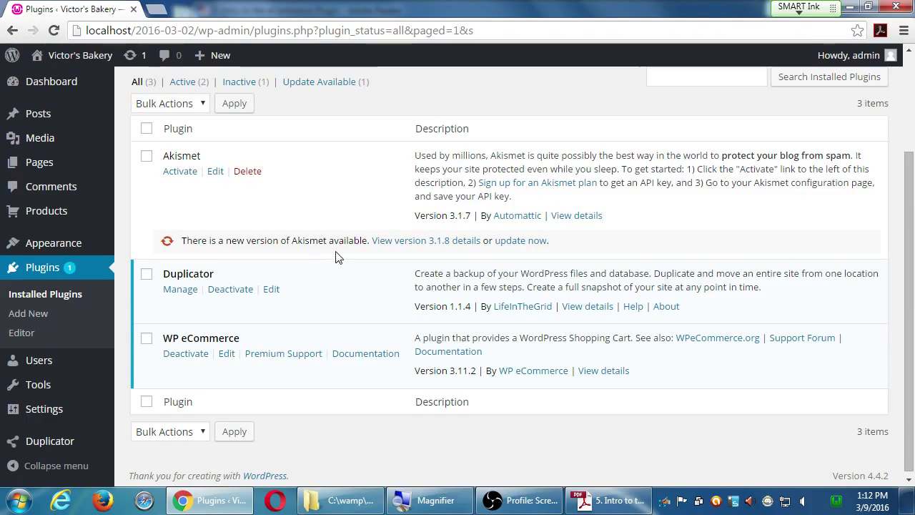
scroll(331, 301, "up", 1)
scroll(331, 301, "up", 3)
scroll(288, 308, "down", 3)
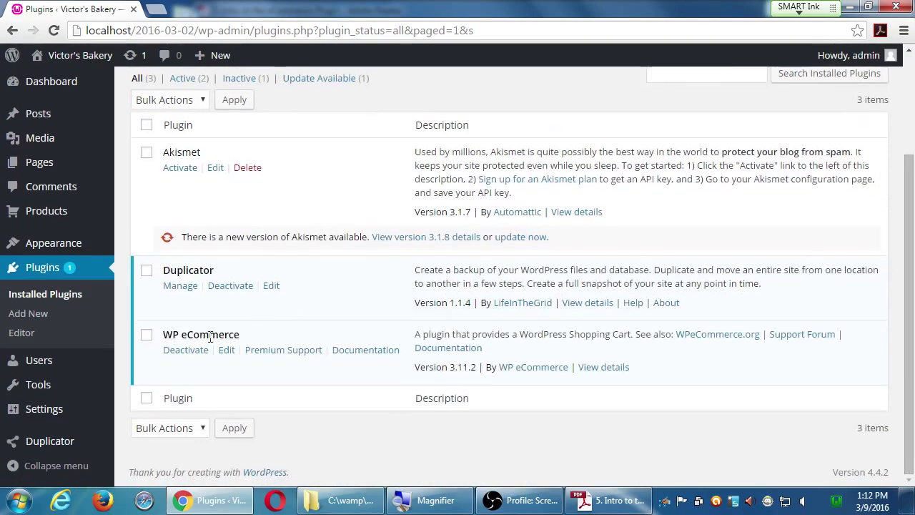
mouse_move(70, 408)
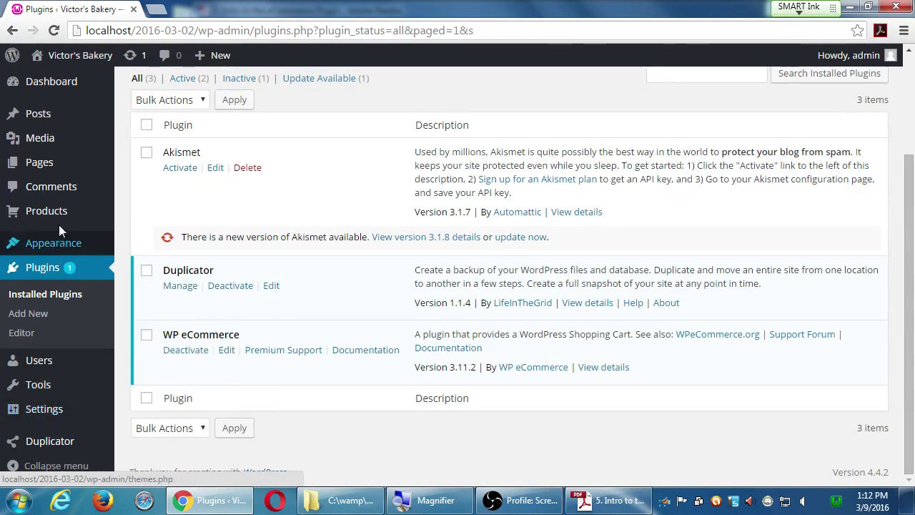
mouse_move(61, 216)
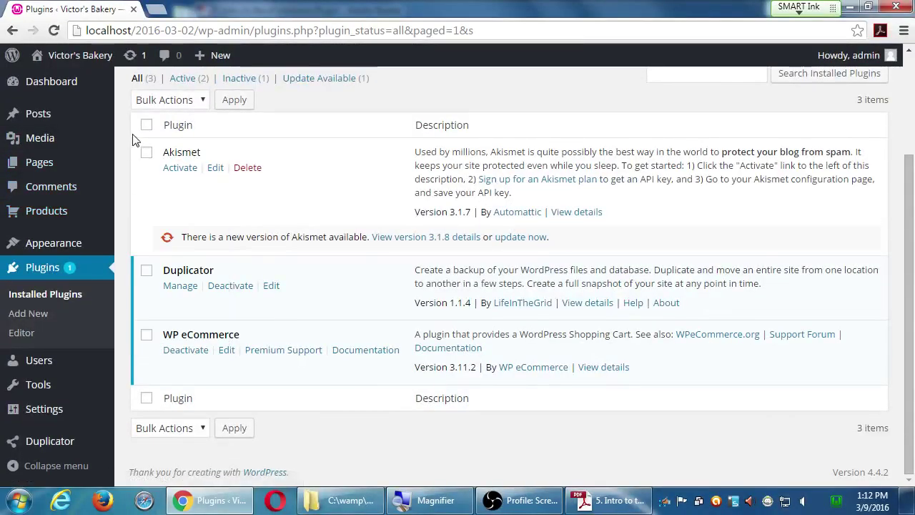
scroll(115, 222, "up", 2)
mouse_move(114, 227)
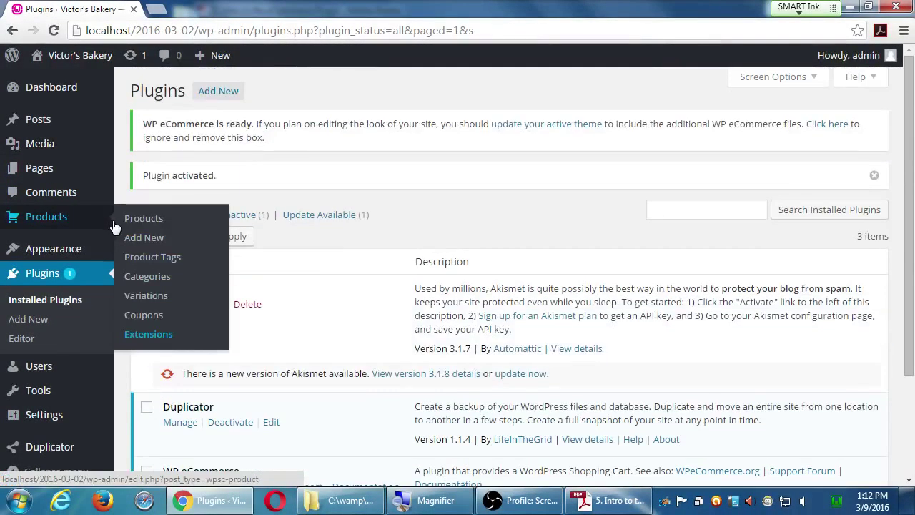
- On the Dashboard, dismiss the 'Welcome to WordPress!' panel and review the new sales widgets
left_click(59, 91)
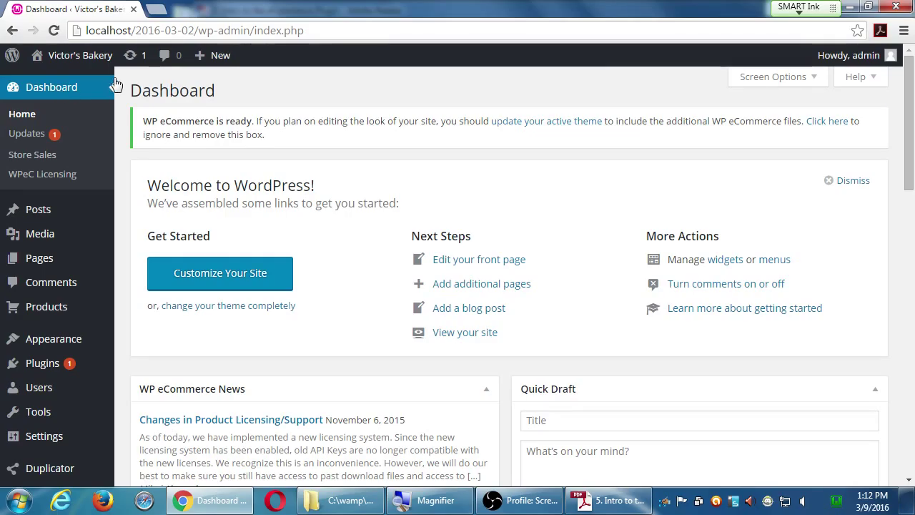
left_click(858, 180)
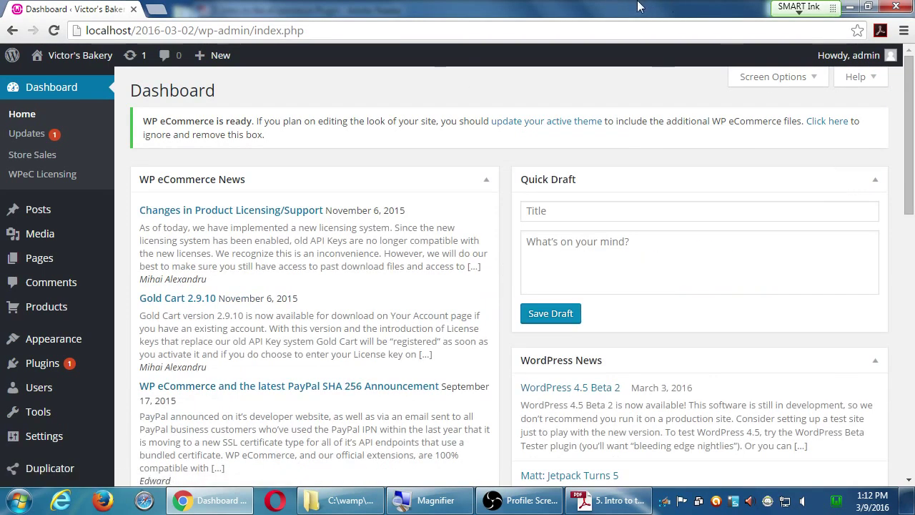
scroll(590, 259, "down", 4)
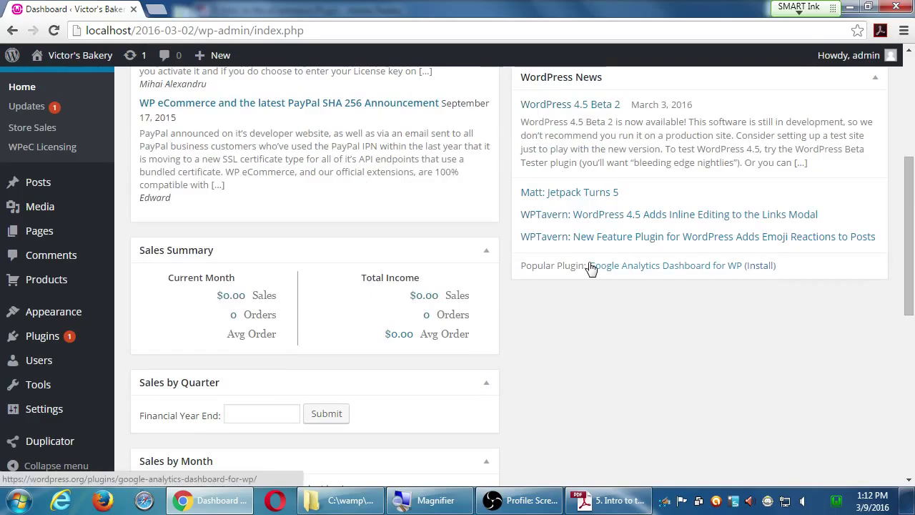
scroll(591, 267, "down", 5)
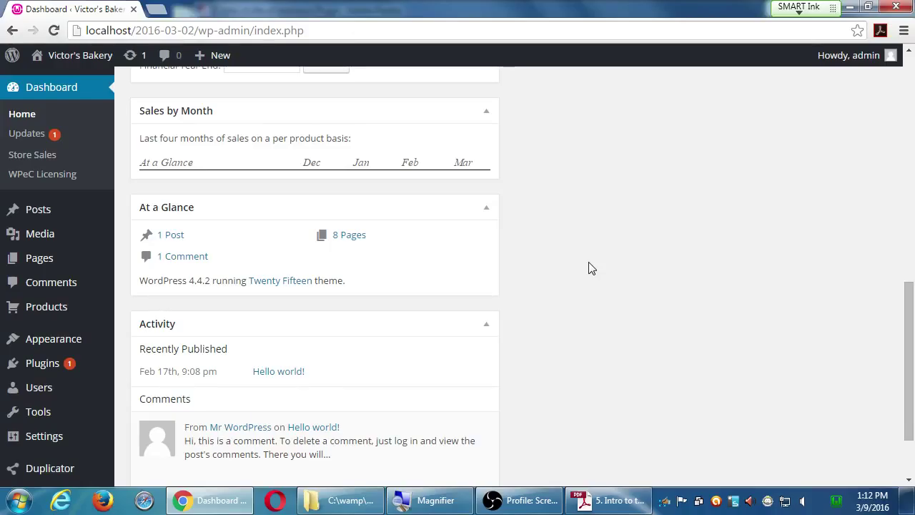
scroll(591, 268, "up", 3)
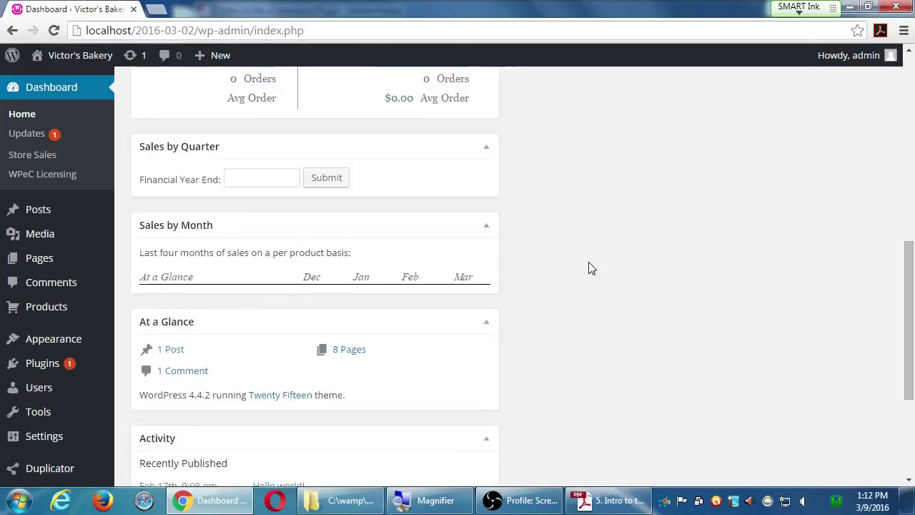
scroll(590, 268, "up", 3)
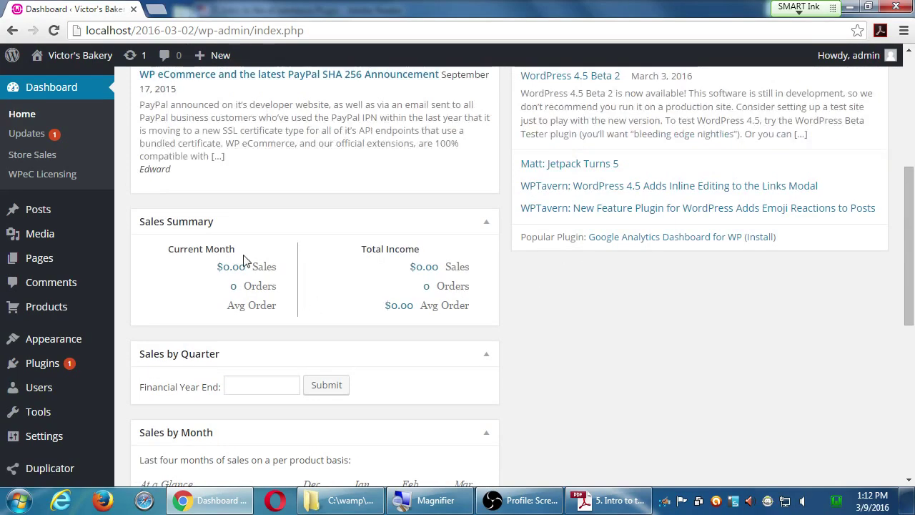
scroll(243, 260, "up", 2)
scroll(243, 260, "up", 3)
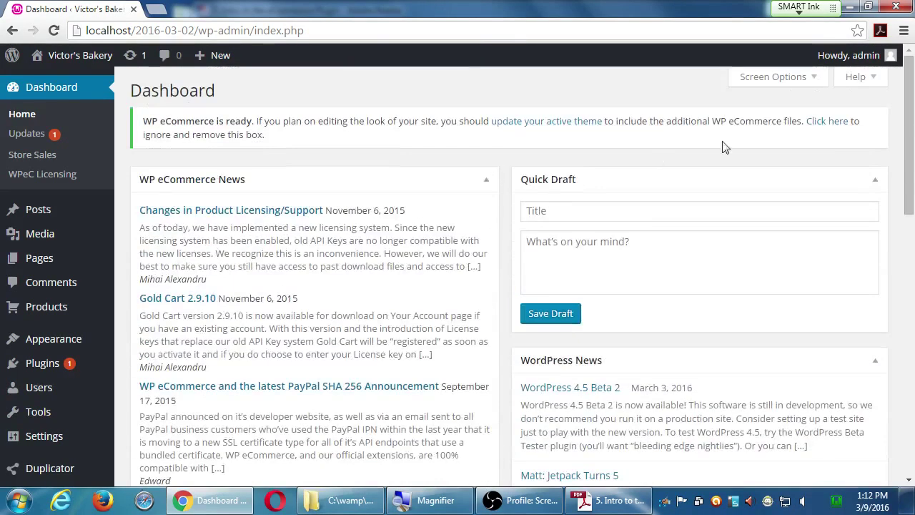
- Hide the WordPress News dashboard box in Screen Options, keeping WP eCommerce News visible
left_click(790, 78)
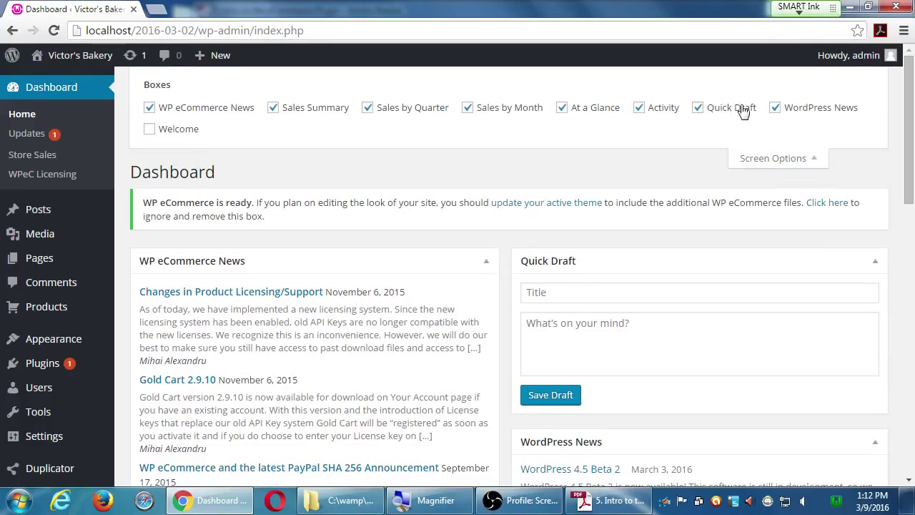
left_click(775, 108)
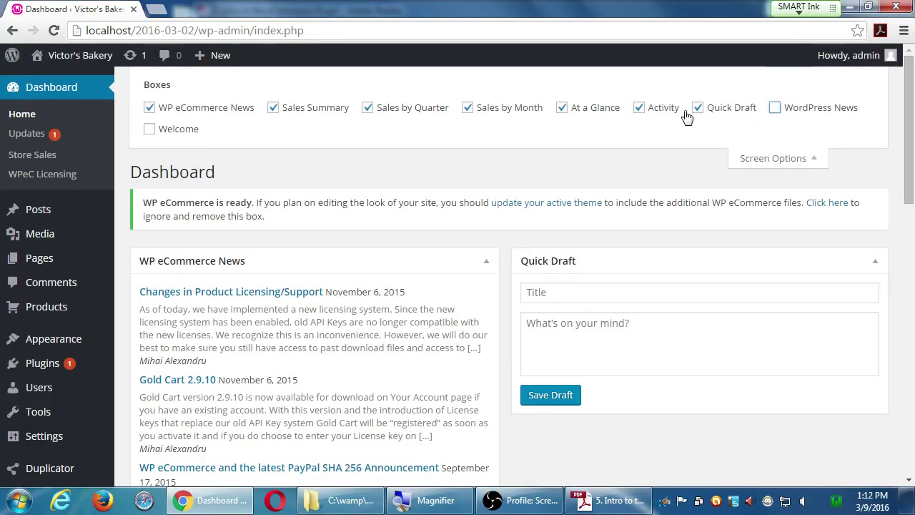
left_click(221, 111)
left_click(222, 111)
left_click(765, 160)
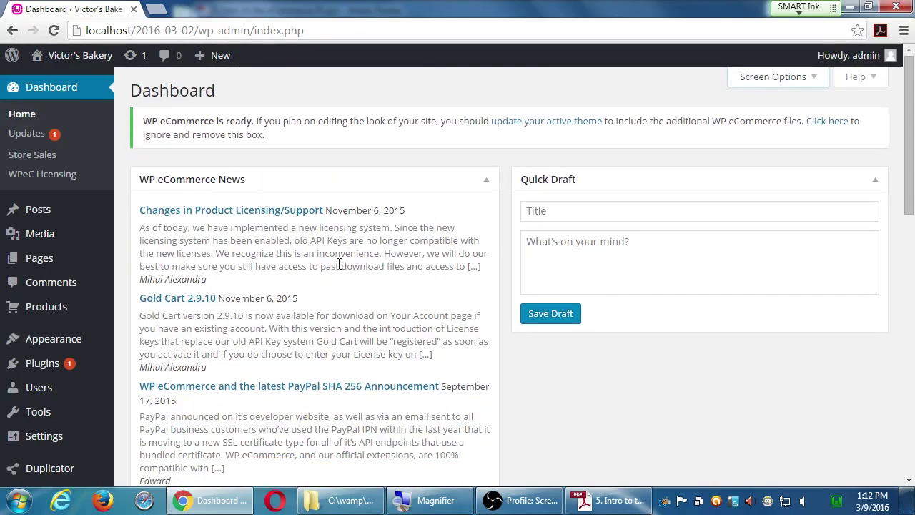
scroll(343, 265, "down", 2)
scroll(343, 265, "down", 4)
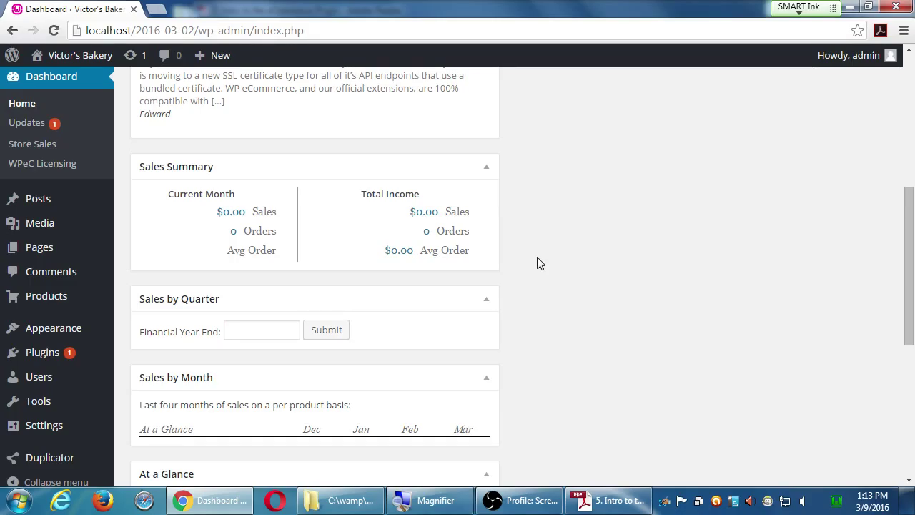
scroll(603, 250, "up", 5)
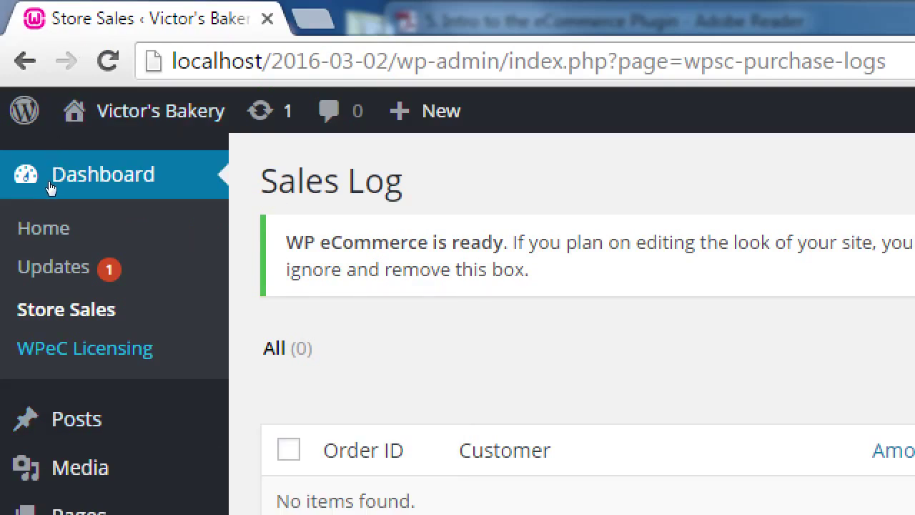
- Open the WPeC Licensing page under Dashboard
left_click(42, 175)
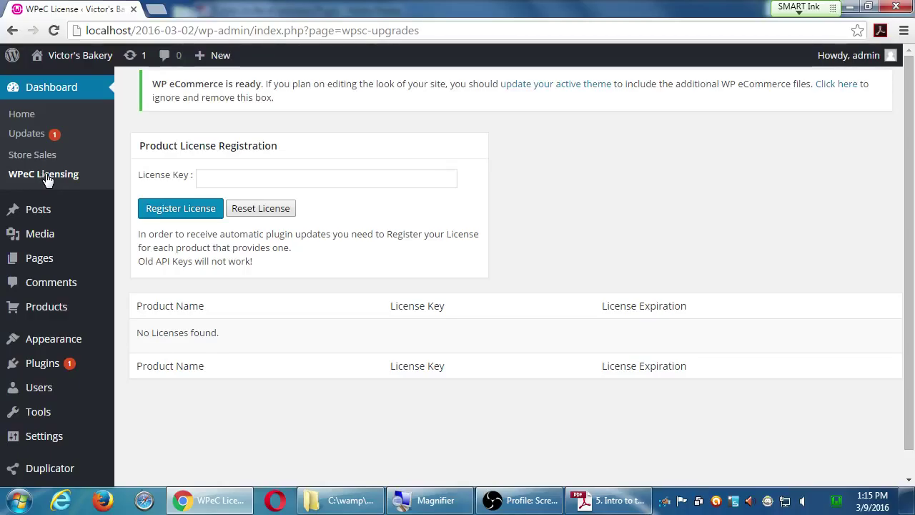
- Open All Pages and review the new Checkout, Transaction Results and Your Account subpages
left_click(56, 266)
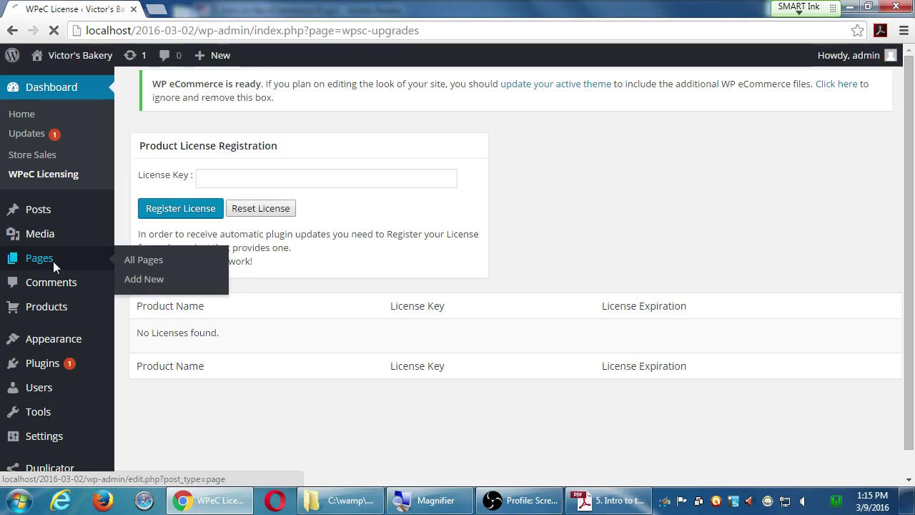
scroll(131, 299, "down", 3)
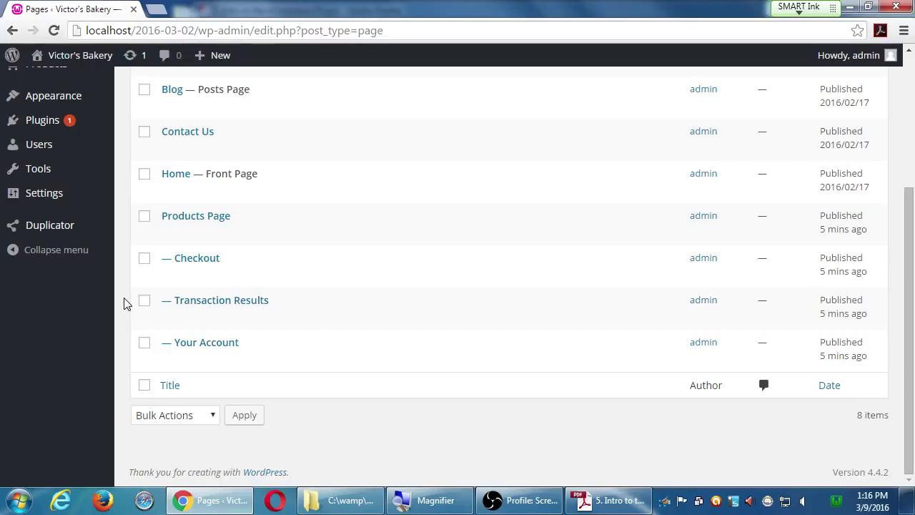
mouse_move(198, 353)
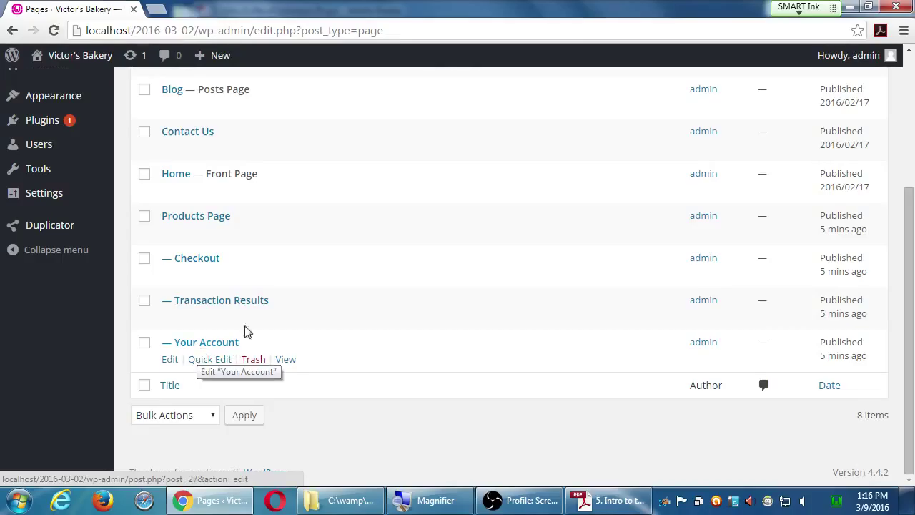
mouse_move(216, 325)
mouse_move(230, 357)
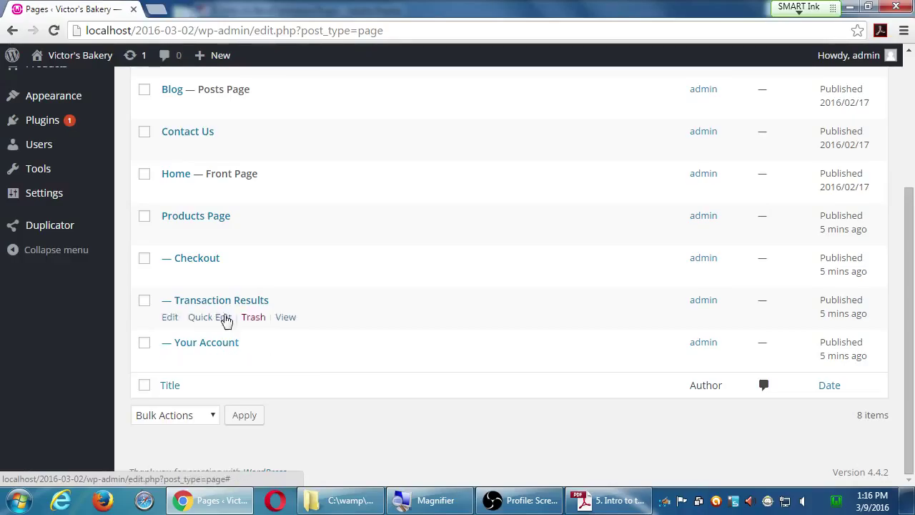
middle_click(91, 58)
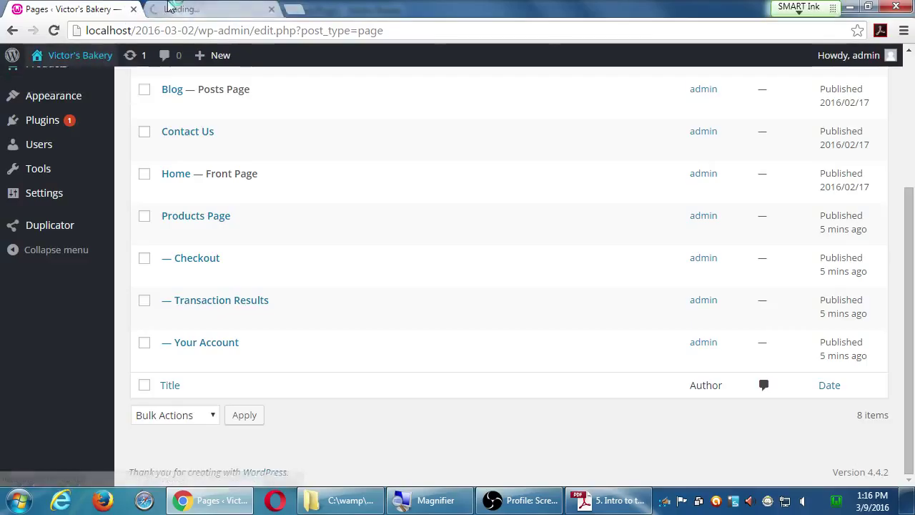
left_click(200, 8)
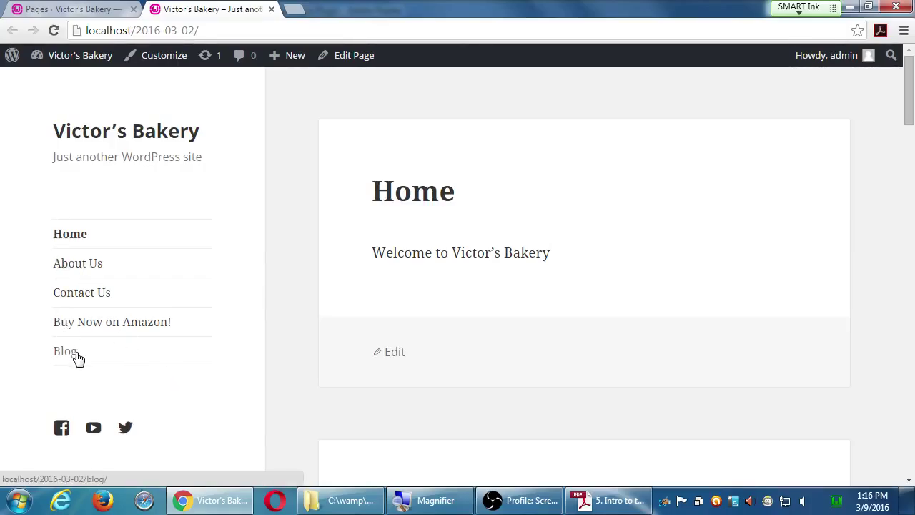
scroll(127, 241, "down", 1)
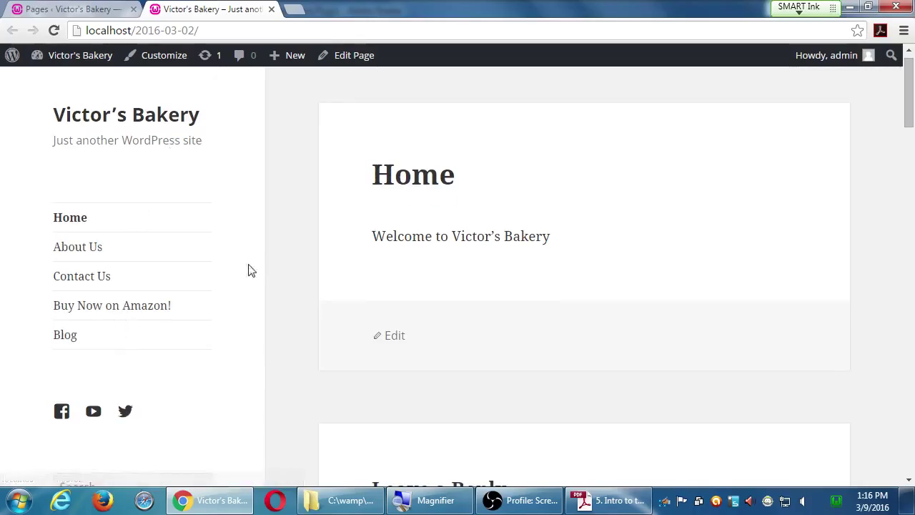
left_click(272, 10)
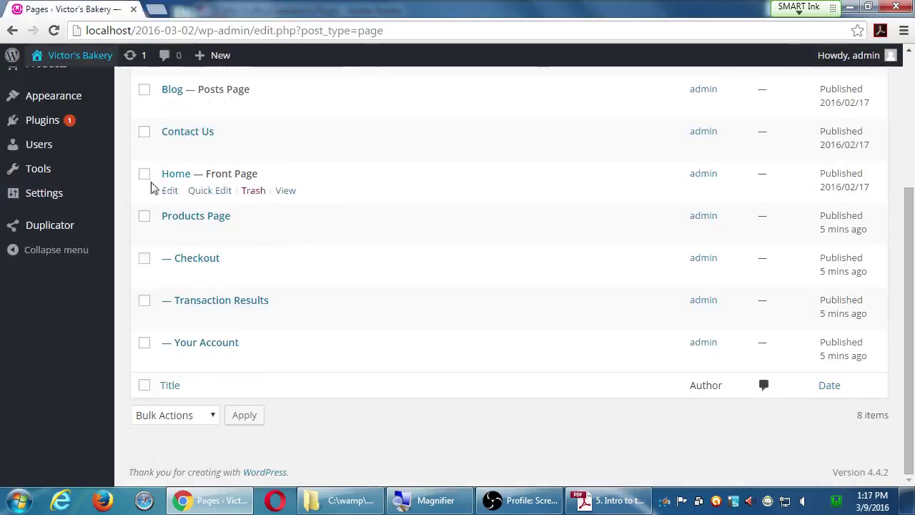
- Open Appearance > Menus and look over the Main Menu items
scroll(140, 322, "up", 2)
mouse_move(75, 240)
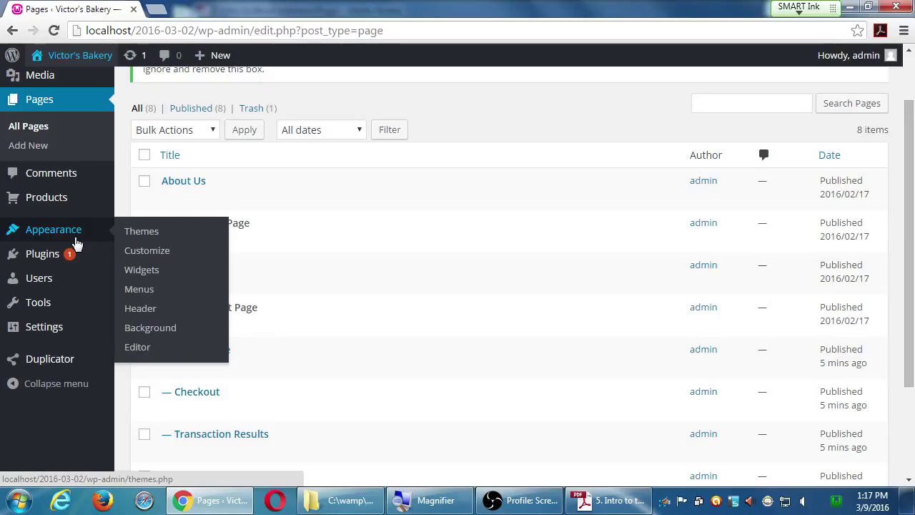
left_click(143, 292)
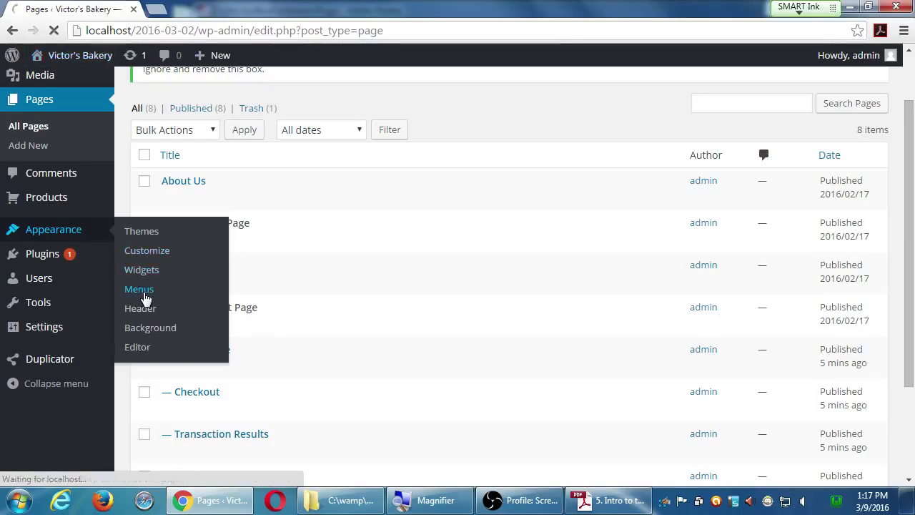
scroll(504, 366, "down", 2)
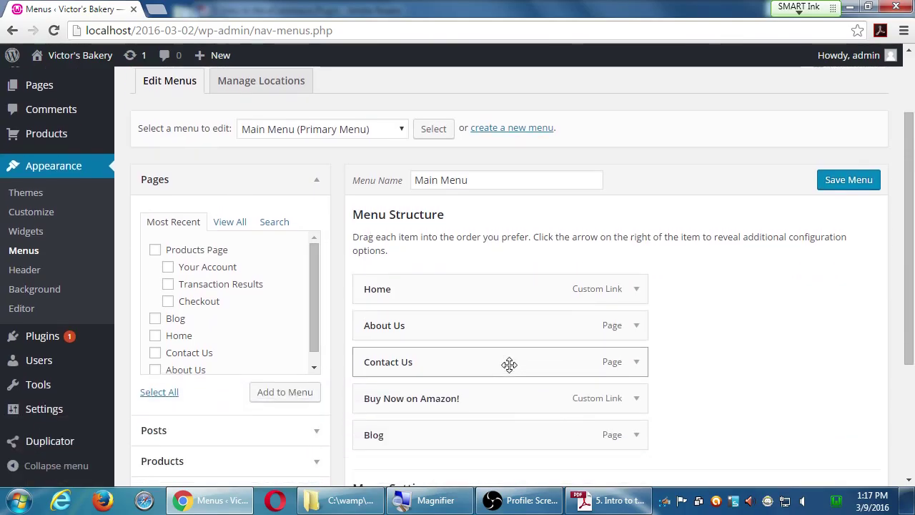
scroll(509, 365, "up", 1)
scroll(672, 350, "down", 2)
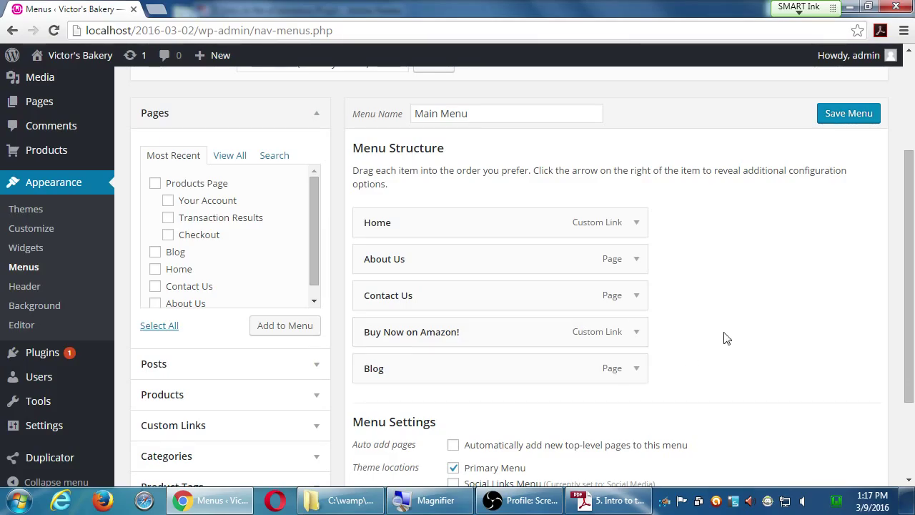
scroll(723, 341, "down", 1)
scroll(726, 343, "up", 1)
scroll(725, 341, "down", 1)
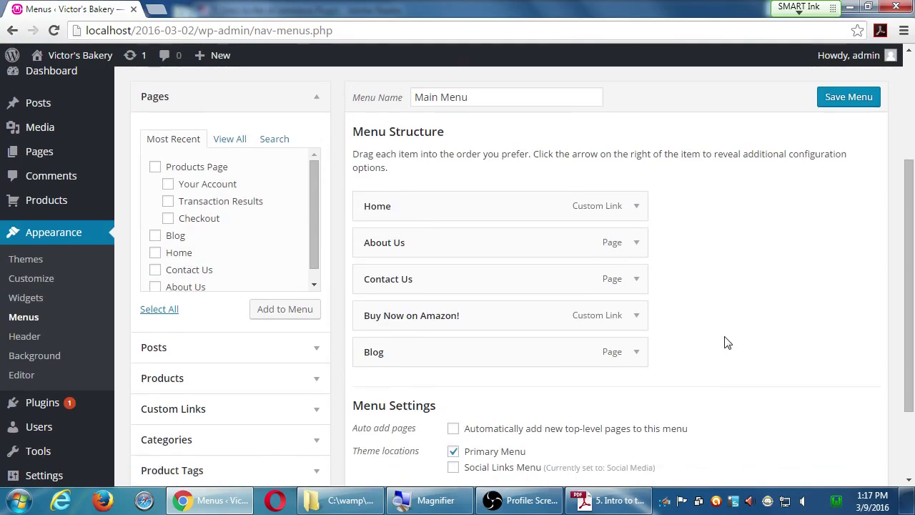
scroll(727, 333, "up", 1)
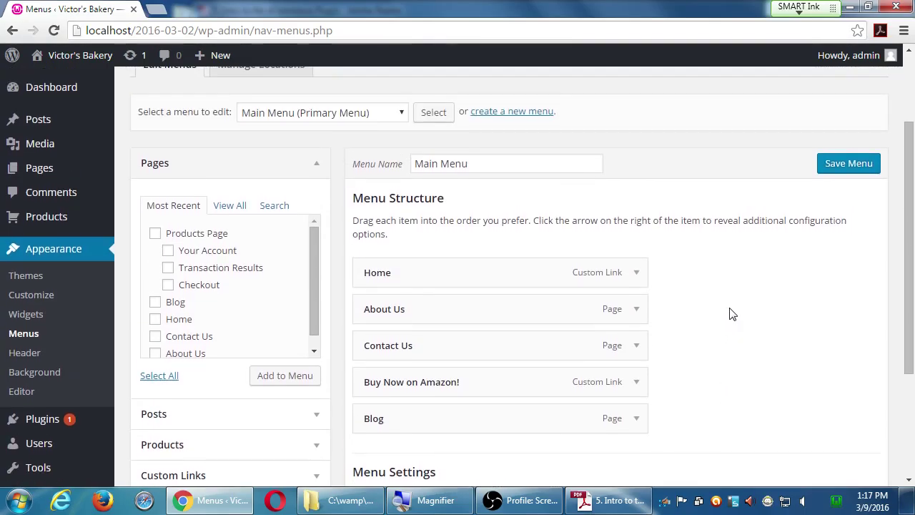
- Remove the 'Buy Now on Amazon!' item, leaving Home, About Us, Contact Us and Blog
left_click(637, 383)
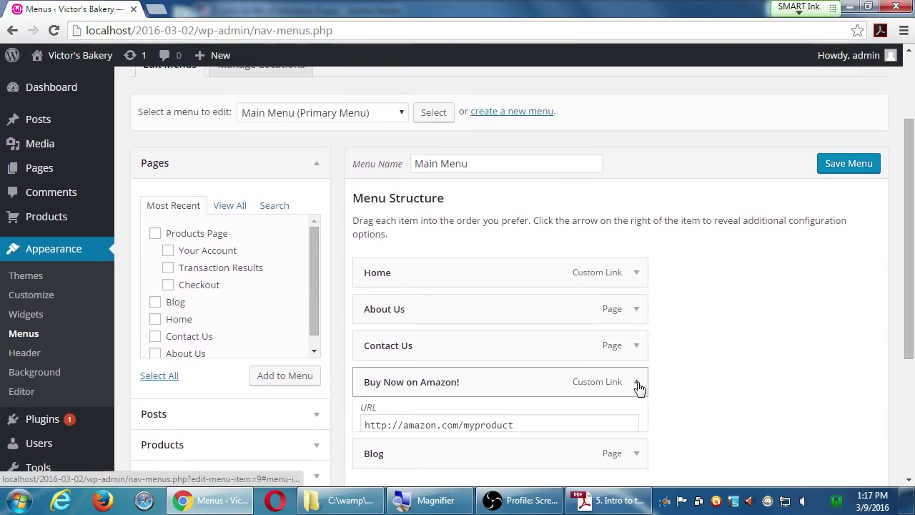
scroll(645, 387, "down", 1)
scroll(646, 386, "down", 4)
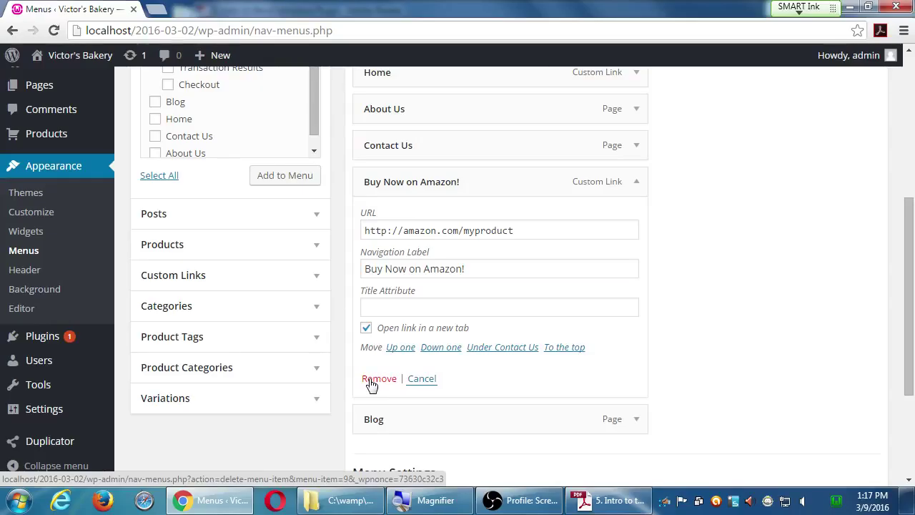
left_click(371, 382)
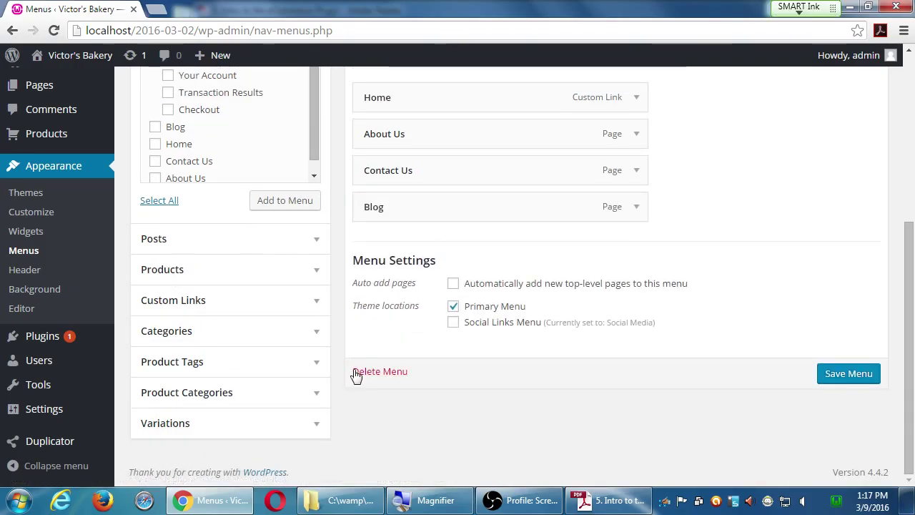
scroll(356, 370, "up", 1)
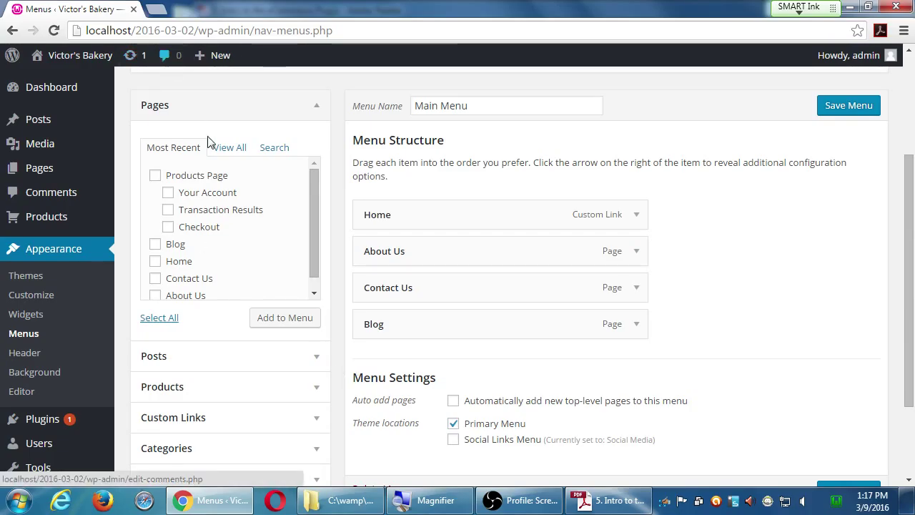
- Add the Products Page, Your Account, Transaction Results and Checkout pages to the menu after Blog
left_click(155, 176)
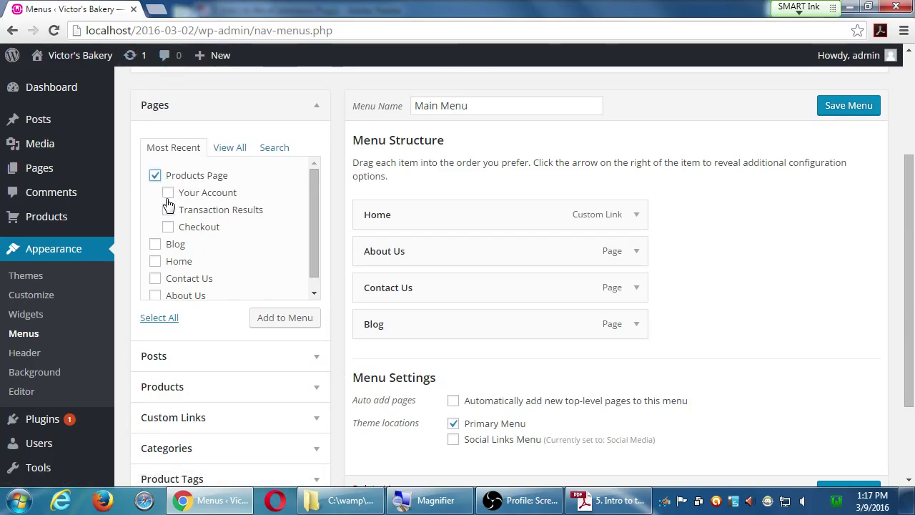
left_click(167, 194)
left_click(168, 209)
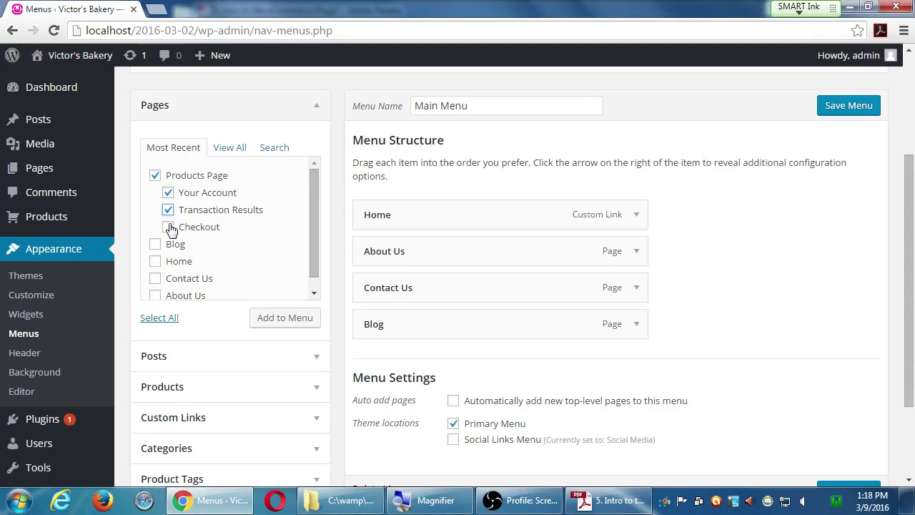
left_click(168, 227)
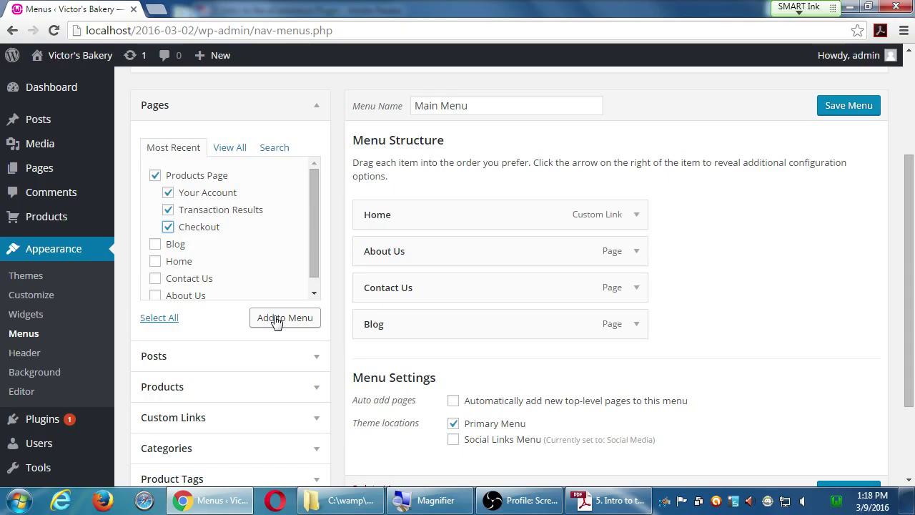
left_click(277, 321)
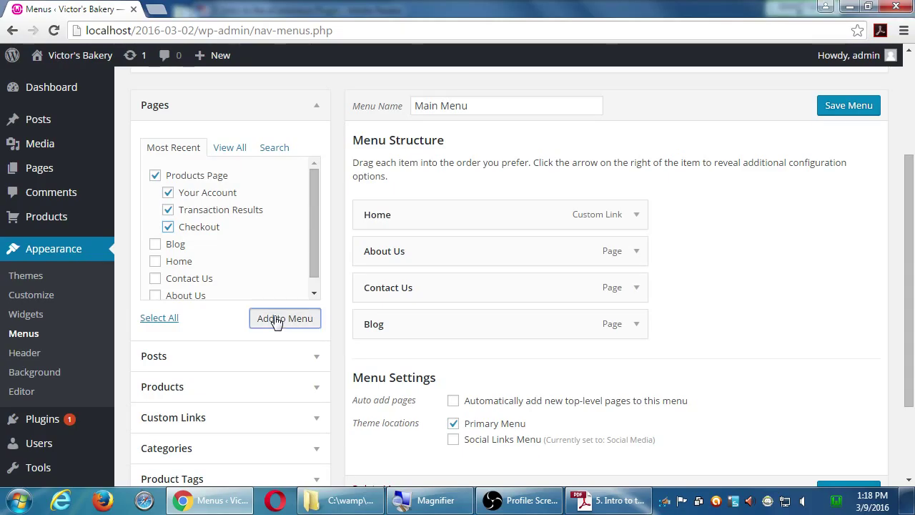
scroll(801, 341, "down", 1)
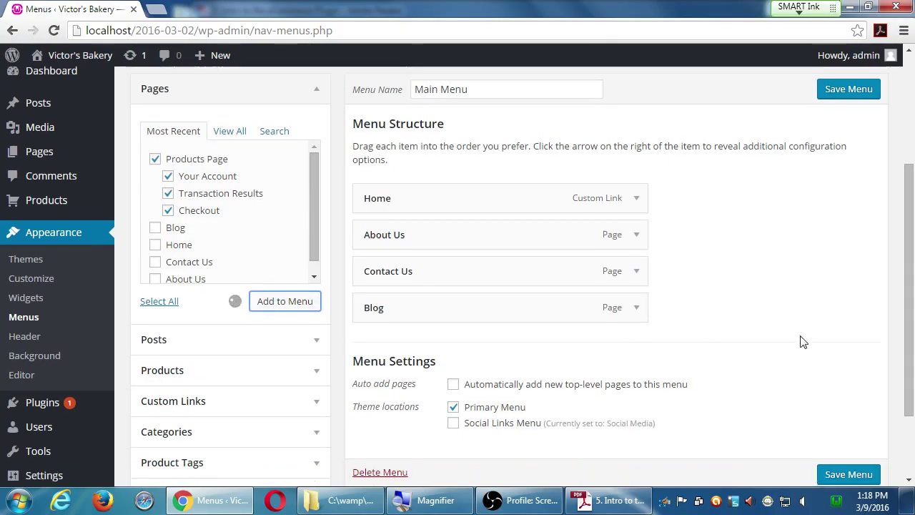
scroll(804, 342, "down", 1)
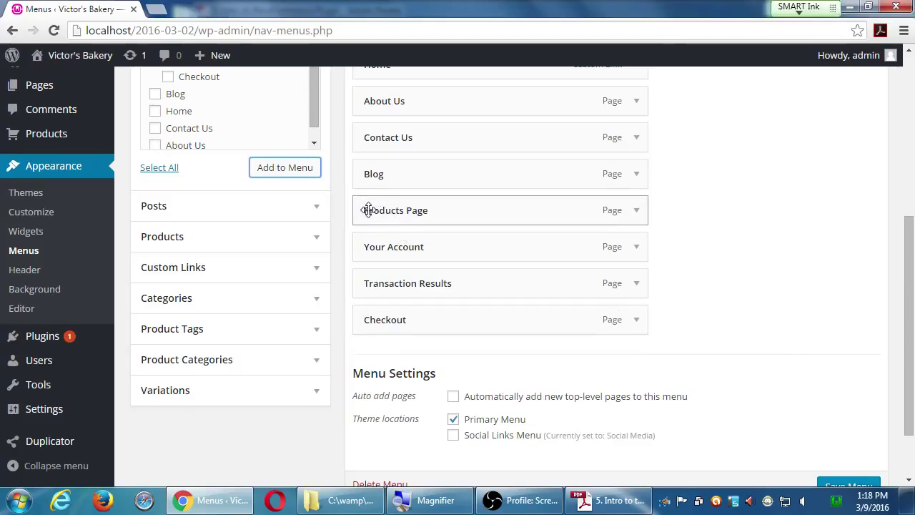
- Nest Your Account, Transaction Results and Checkout as sub-items of Products Page, then save Main Menu
left_click_drag(366, 209, 398, 253)
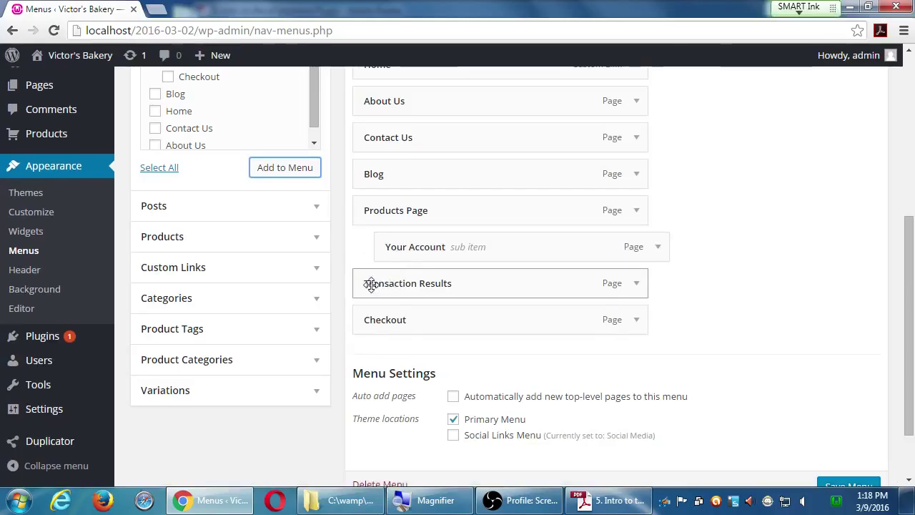
left_click_drag(371, 284, 382, 321)
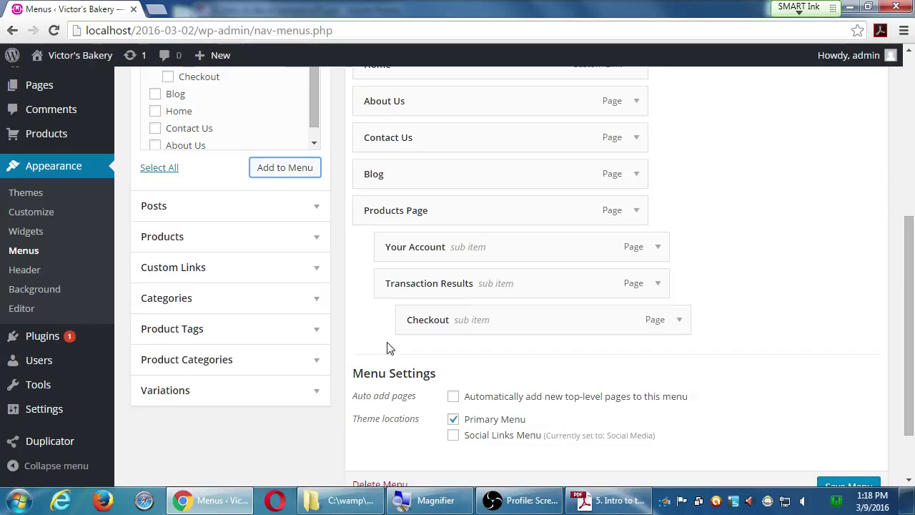
left_click_drag(393, 331, 419, 333)
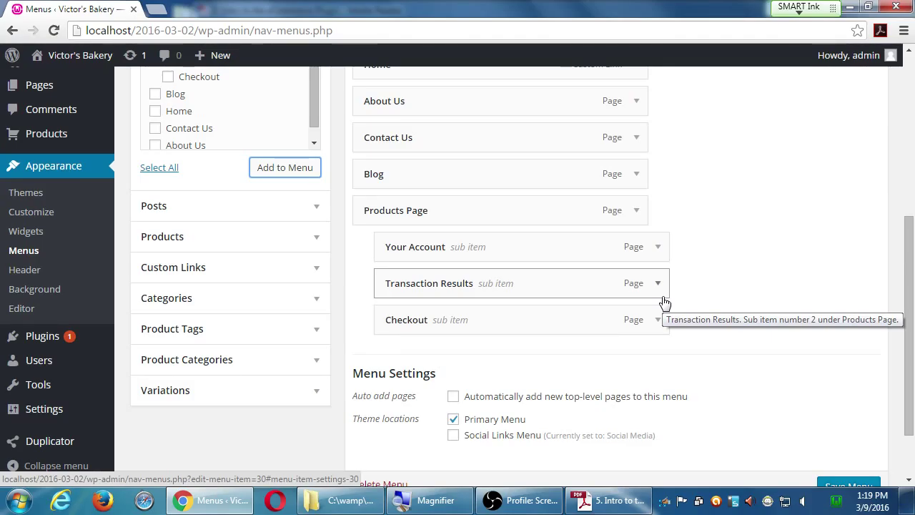
scroll(664, 303, "down", 2)
left_click(840, 409)
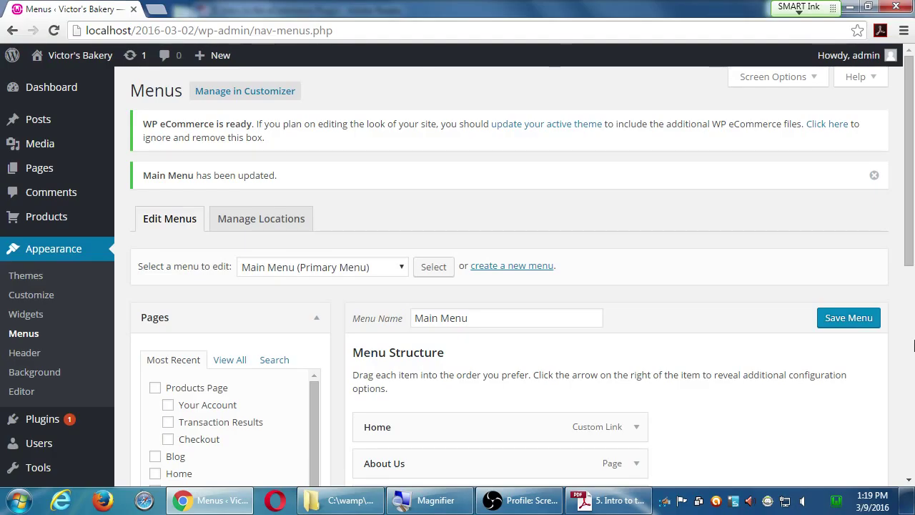
- Open the live site and view Products Page, which reports no products
left_click(821, 322)
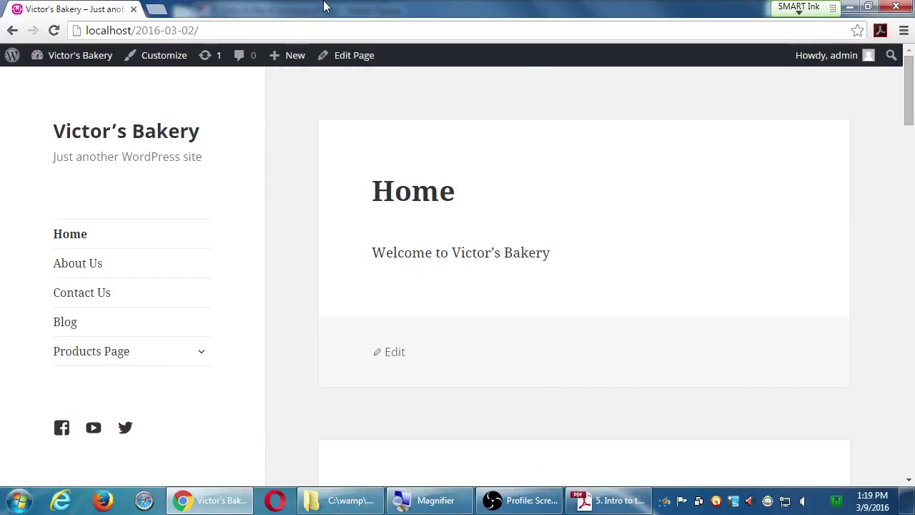
left_click(205, 354)
scroll(239, 333, "down", 2)
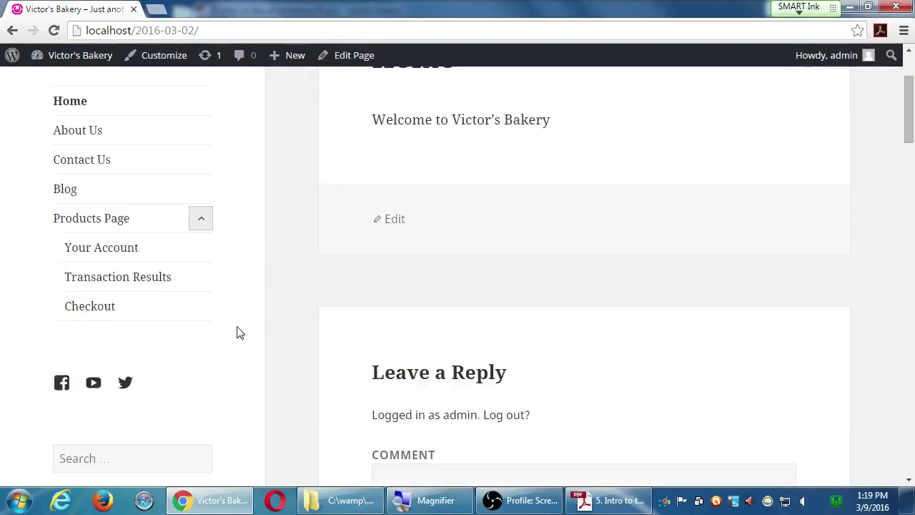
left_click(84, 219)
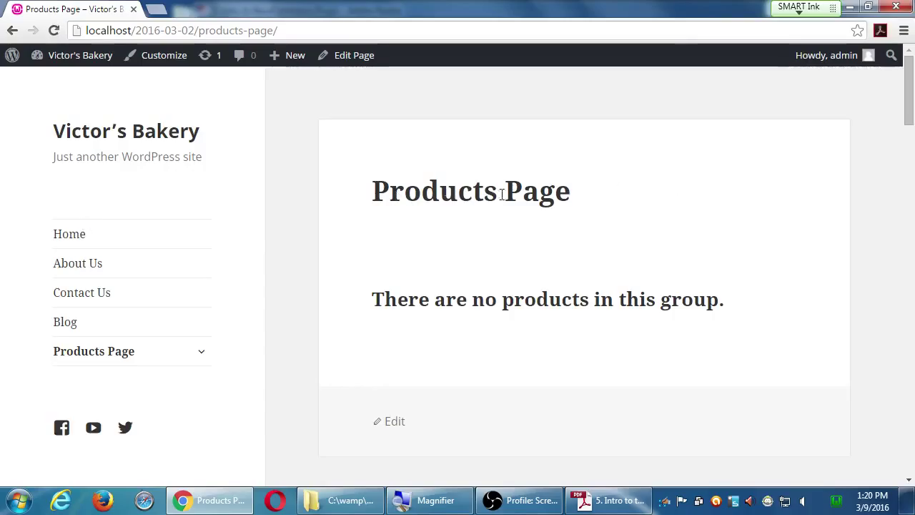
left_click_drag(460, 299, 572, 300)
left_click(634, 299)
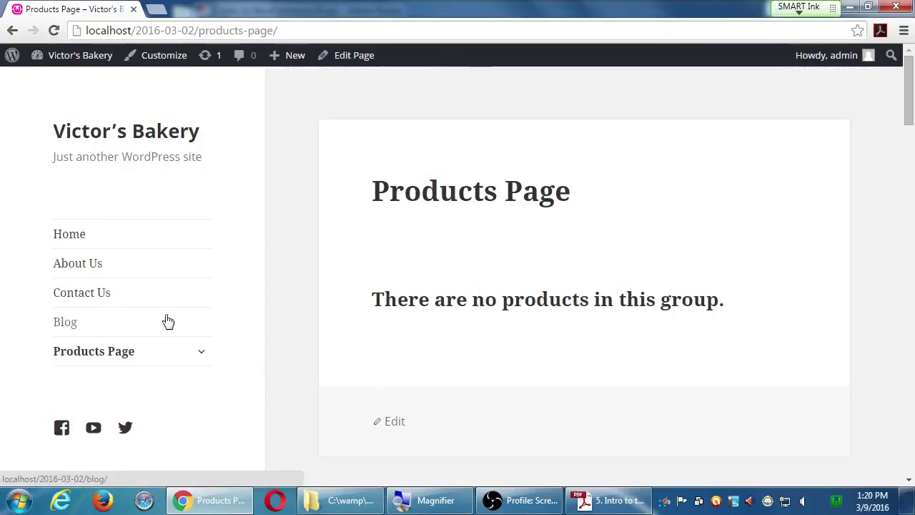
- Visit the Your Account, Transaction Results and Checkout sub-pages, ending on the empty-cart Checkout
left_click(206, 355)
left_click(118, 382)
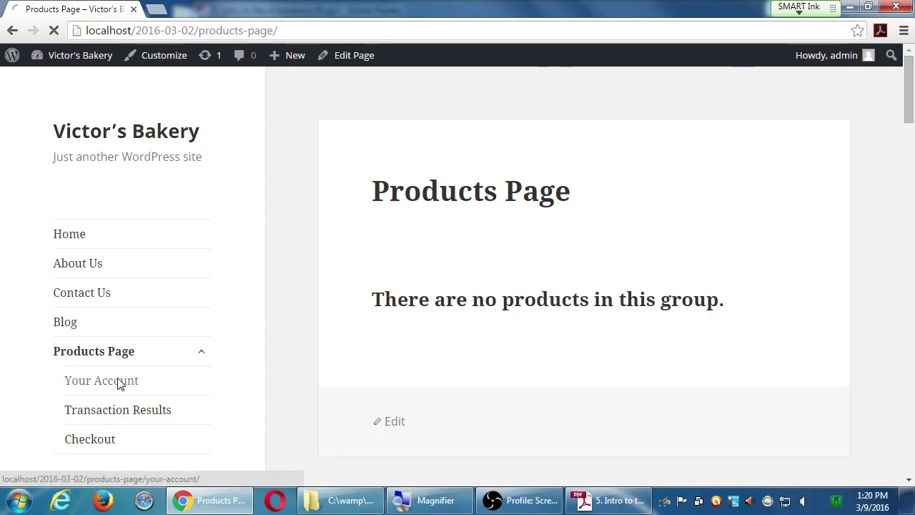
scroll(429, 286, "down", 2)
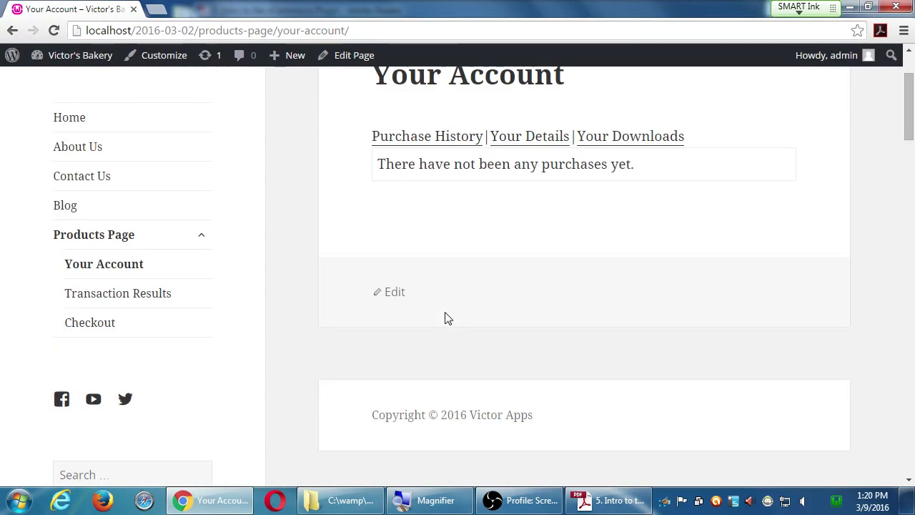
left_click(81, 298)
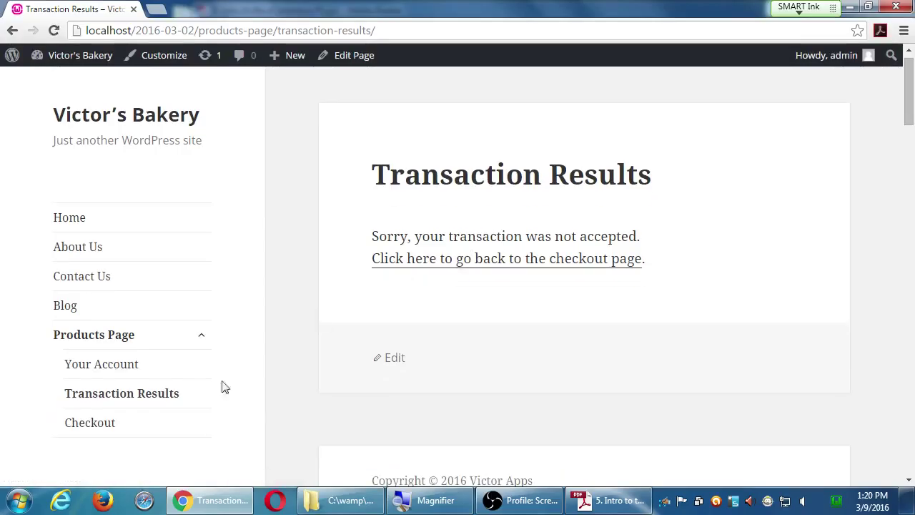
left_click(132, 420)
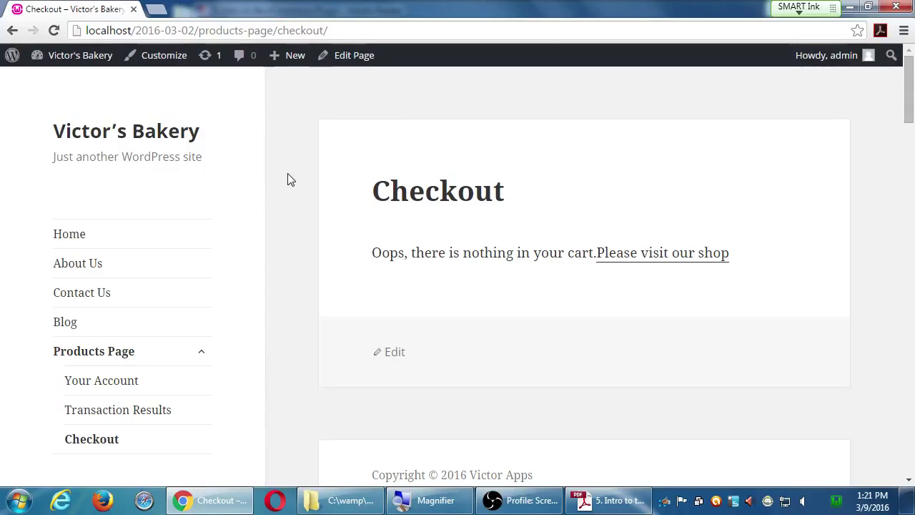
- Go to the admin Dashboard and read the handout's Use the WP e-Commerce Plugin section
mouse_move(78, 61)
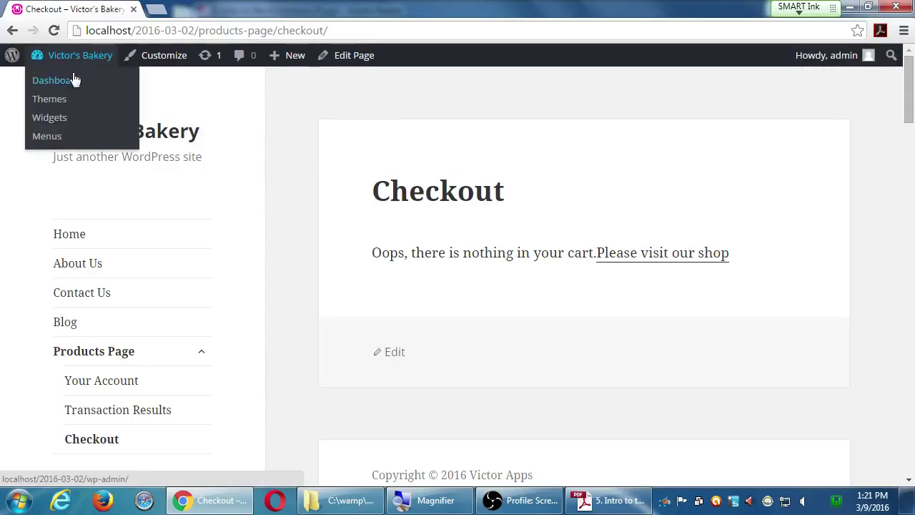
left_click(75, 80)
left_click(620, 500)
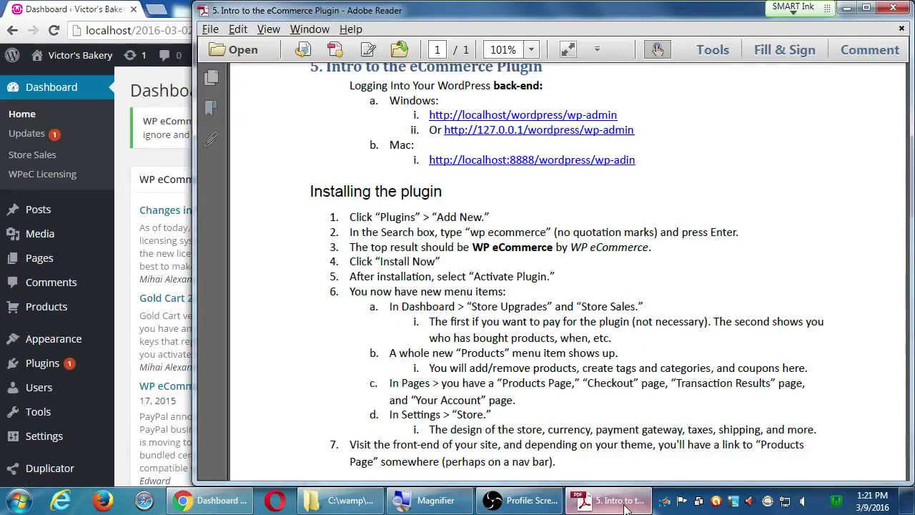
left_click_drag(612, 405, 612, 323)
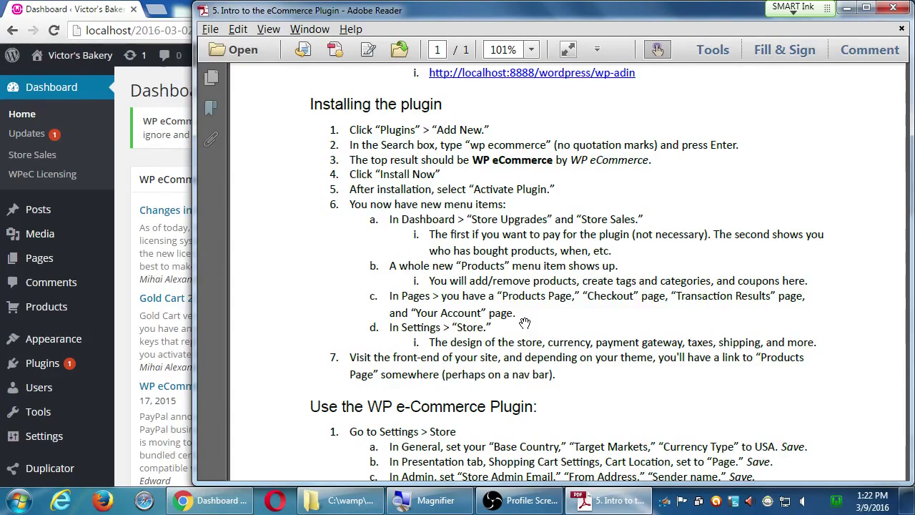
left_click(153, 7)
scroll(146, 357, "down", 3)
scroll(145, 357, "down", 5)
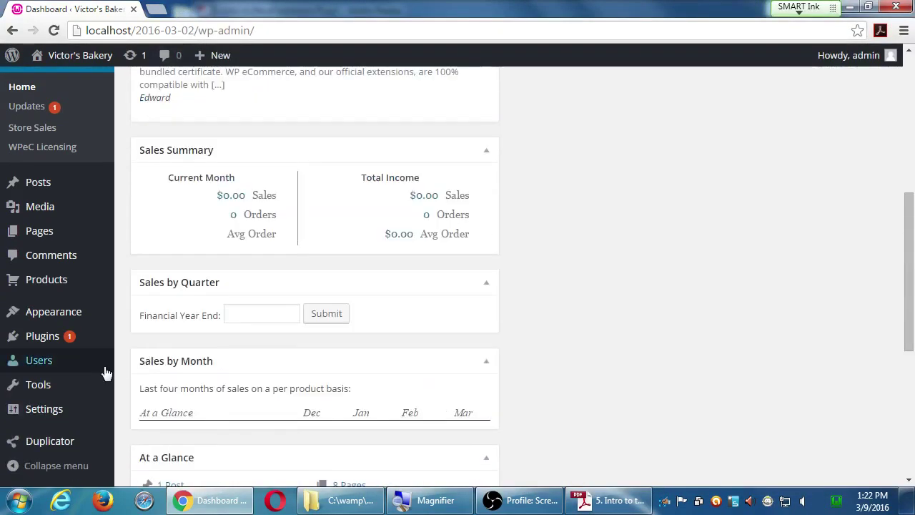
- Open Settings > Store in WordPress, then bring the Adobe Reader handout back in front
mouse_move(66, 414)
key("super+plus")
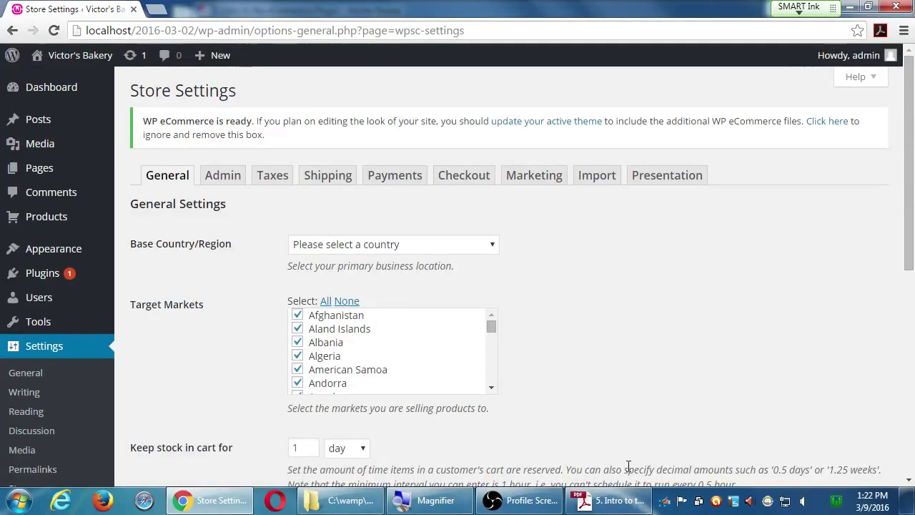
left_click(611, 500)
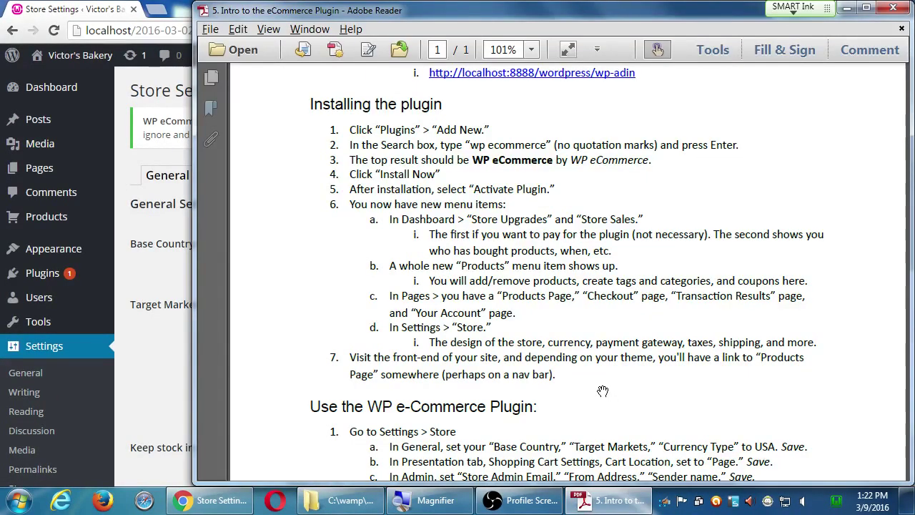
- Scroll the handout to the Settings > Store steps, then return to the Store Settings page
left_click_drag(604, 393, 586, 176)
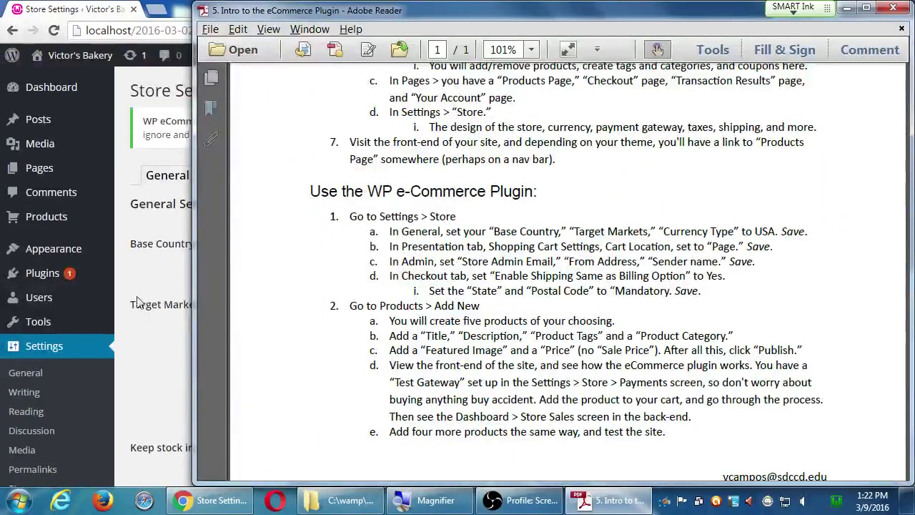
left_click(133, 287)
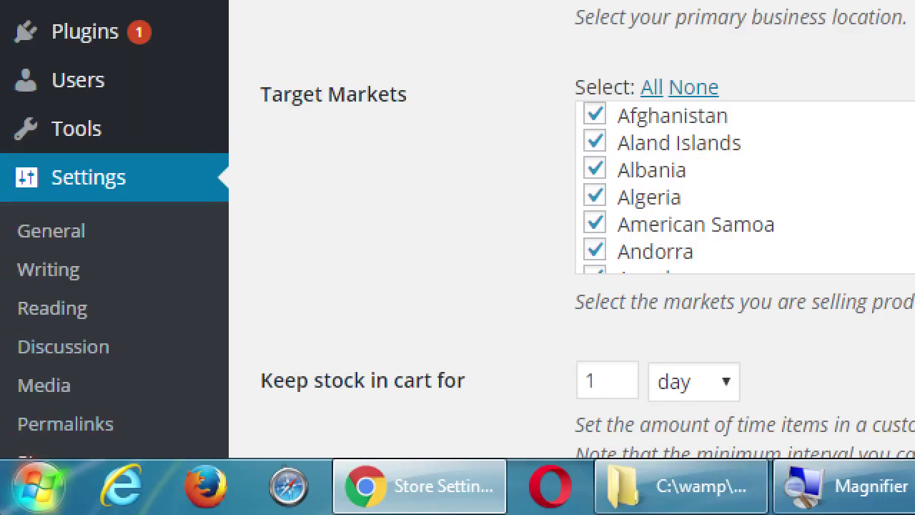
scroll(13, 485, "down", 2)
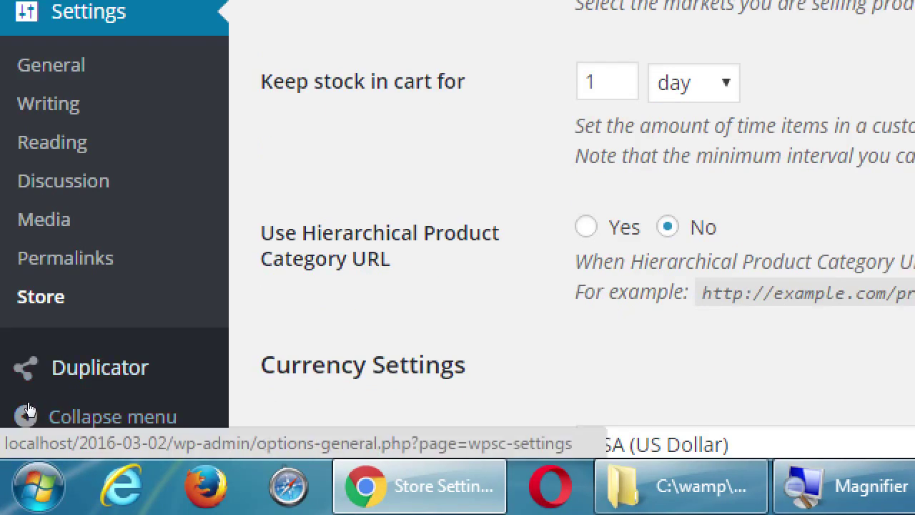
scroll(47, 215, "up", 5)
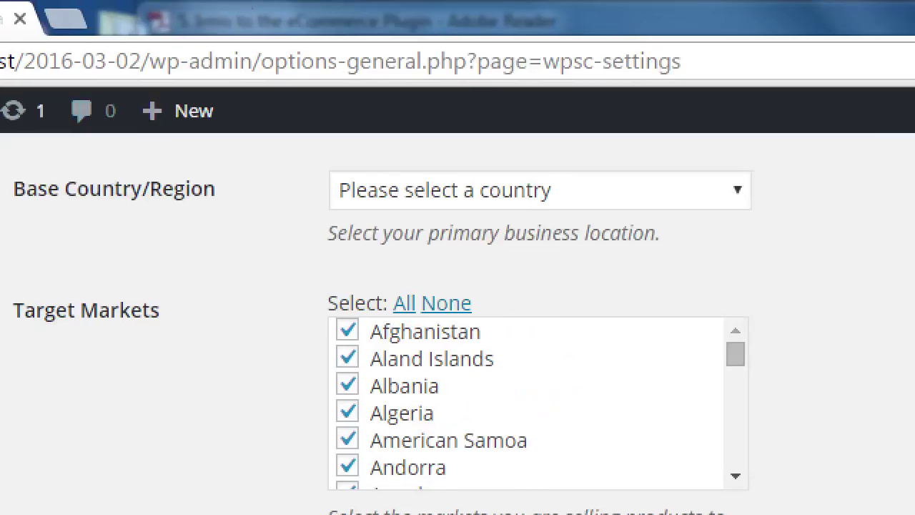
scroll(258, 296, "up", 4)
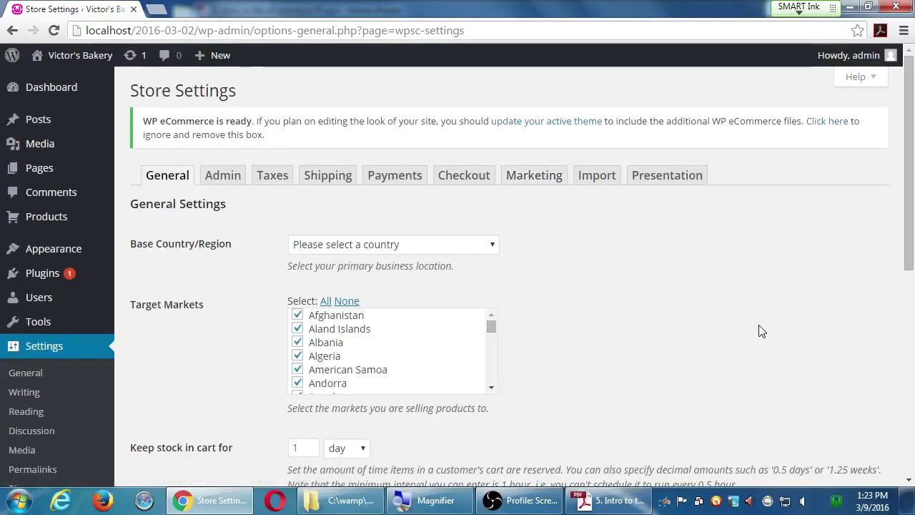
scroll(761, 331, "down", 1)
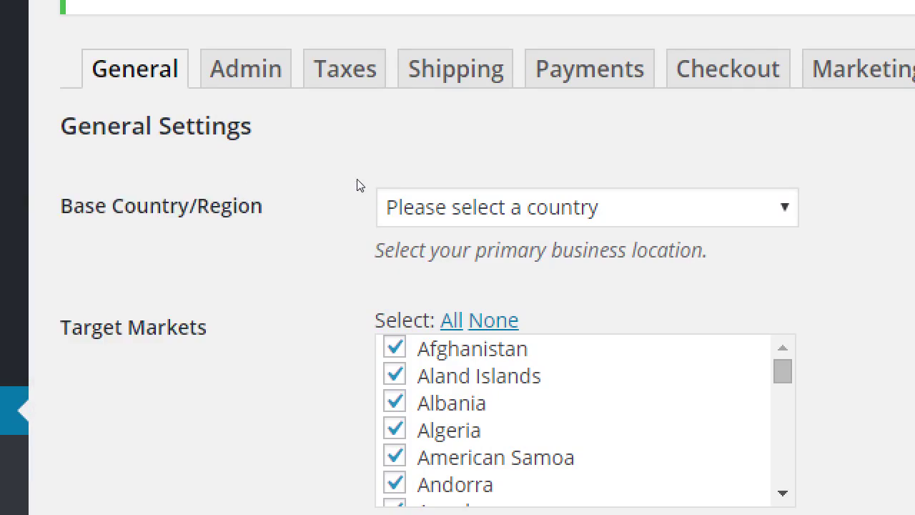
- Set Base Country/Region to USA by typing 'usa' in the country dropdown
key("alt+Down")
key("Down")
key("Down")
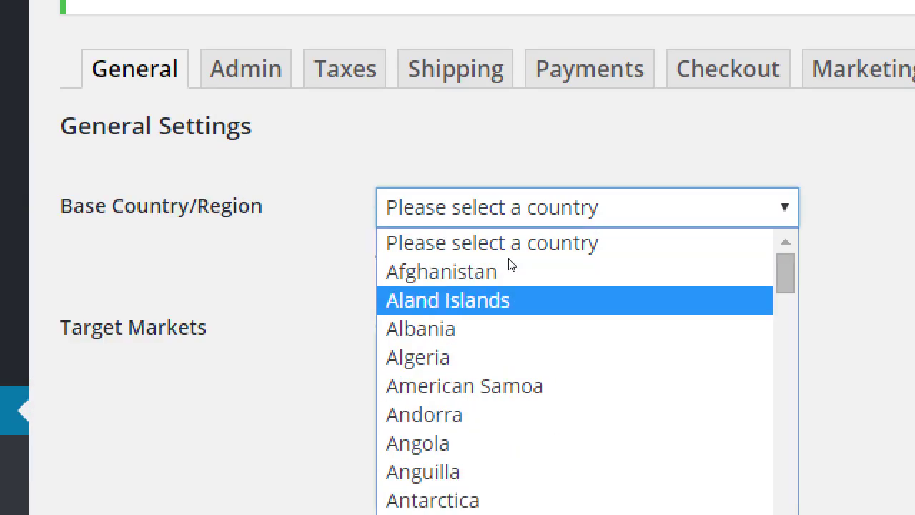
key("Down")
key("Down")
key("Down")
key("Down")
key("Up")
key("Up")
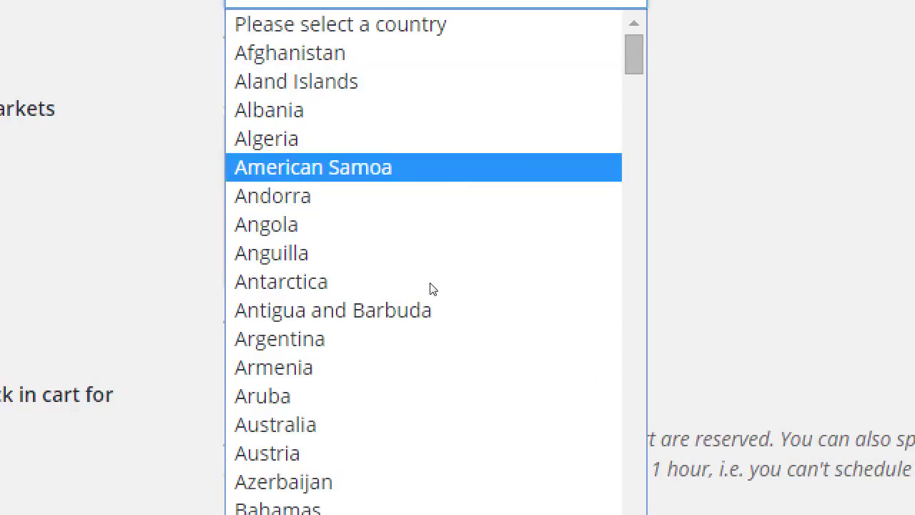
key("Up")
key("Up")
key("Up")
key("Up")
key("Up")
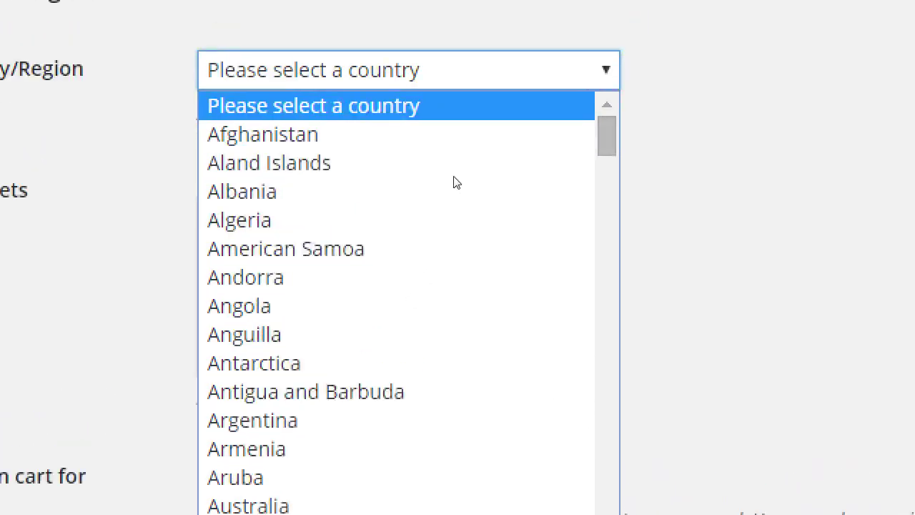
key("Return")
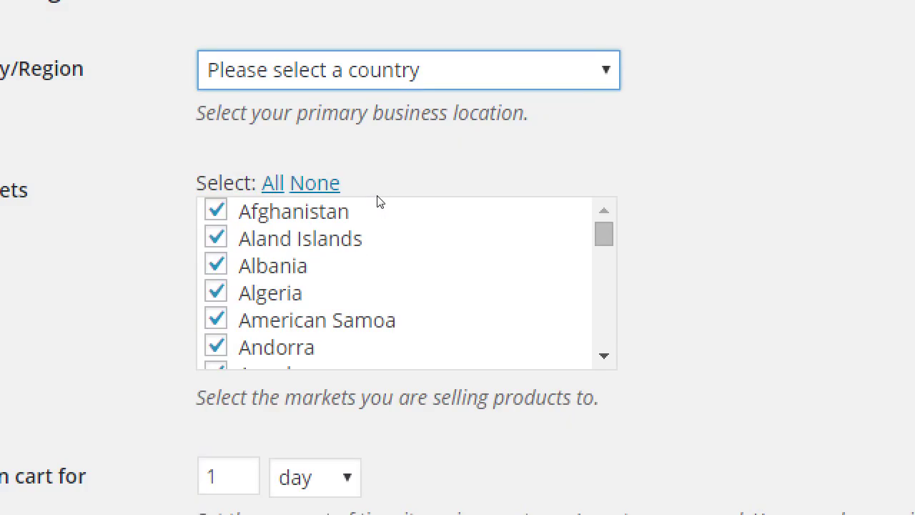
key("alt+Down")
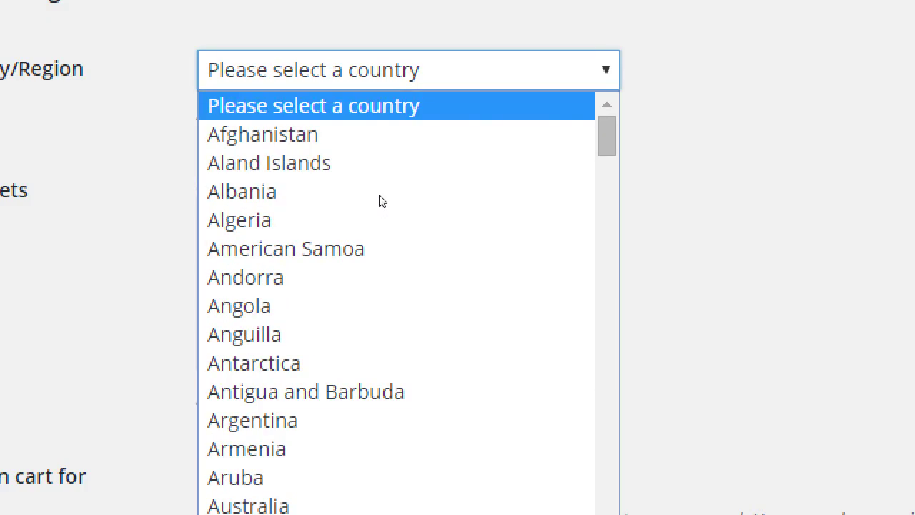
type("usa")
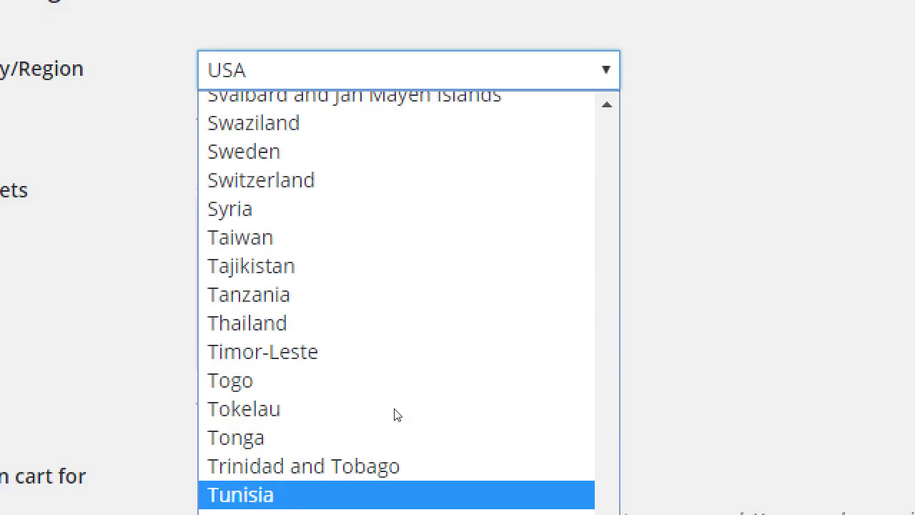
scroll(472, 509, "down", 2)
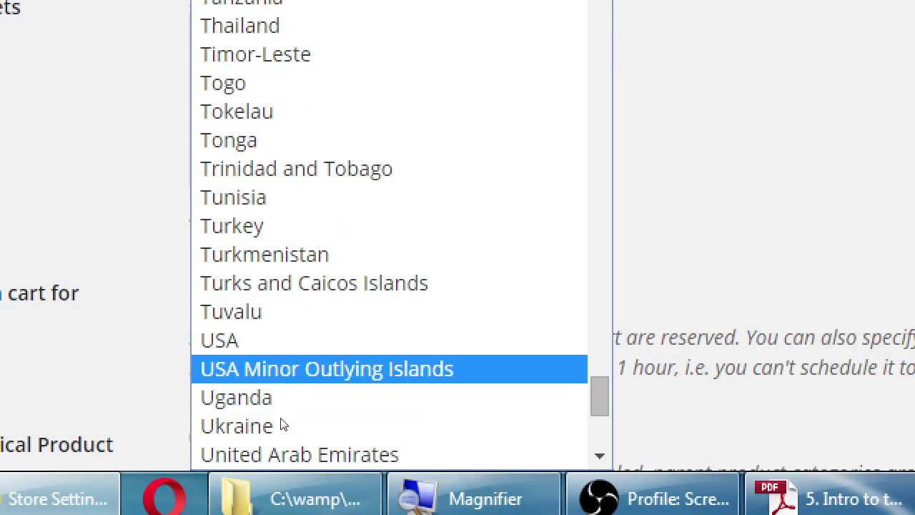
key("Return")
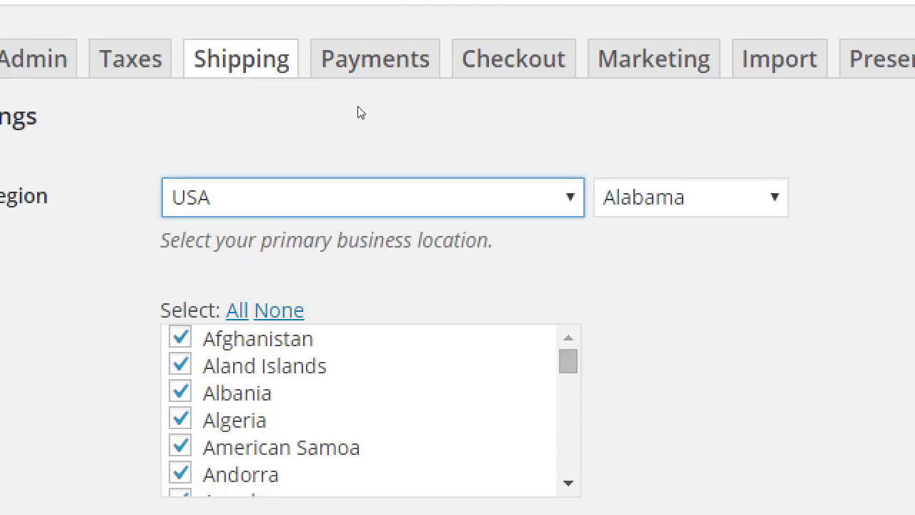
- Choose California as the store's base state
key("Tab")
key("alt+Down")
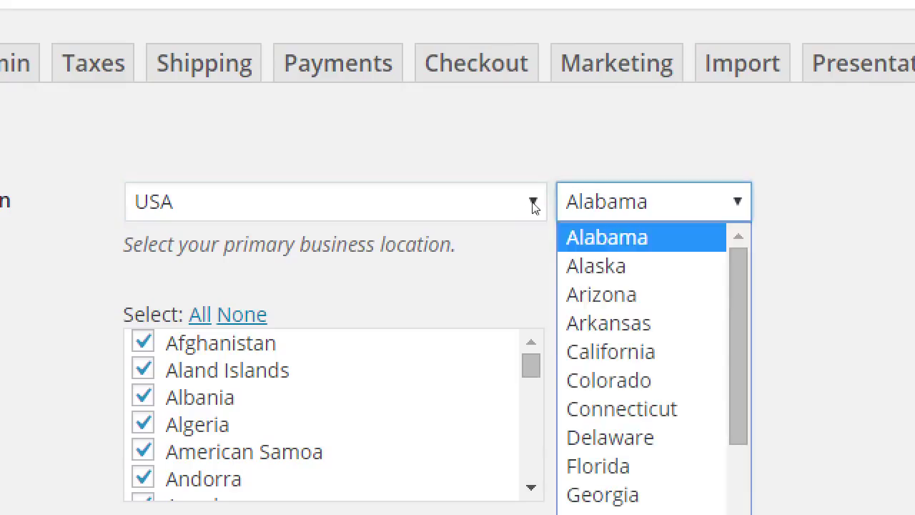
key("Down")
key("Down")
key("Down")
key("Down")
key("Down")
key("Up")
key("Return")
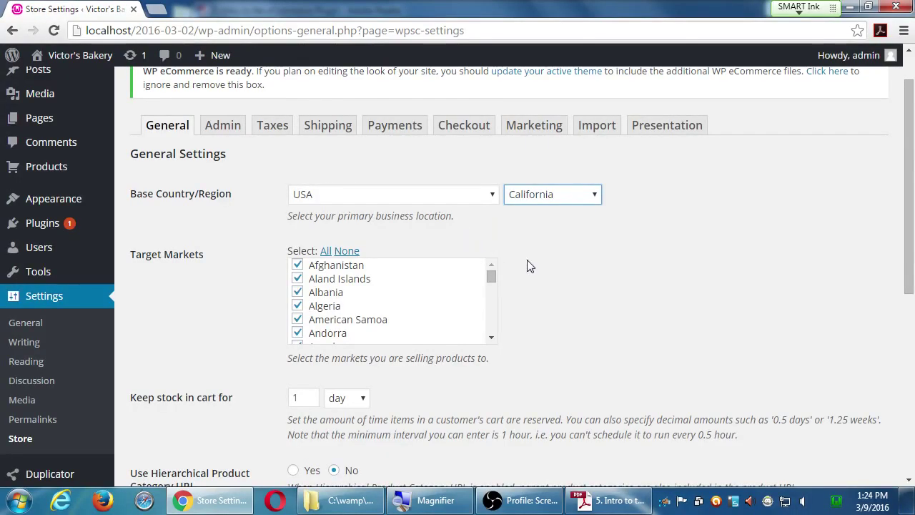
- Clear all Target Markets with Select: None, then tick only USA
scroll(528, 260, "up", 1)
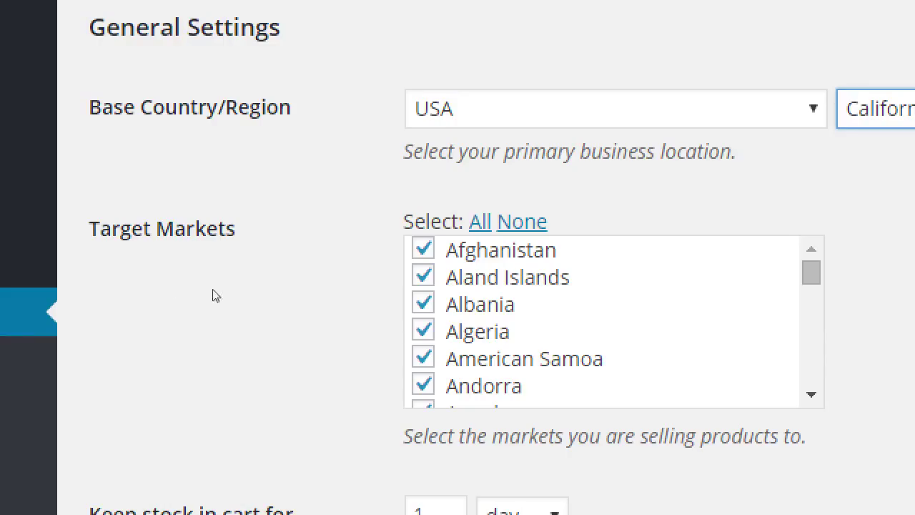
left_click(423, 277)
left_click(422, 304)
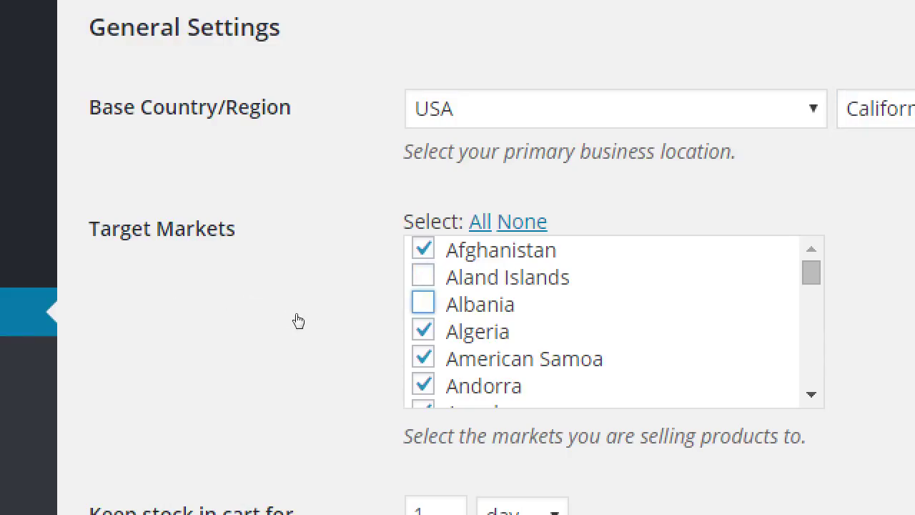
left_click(422, 358)
left_click(422, 358)
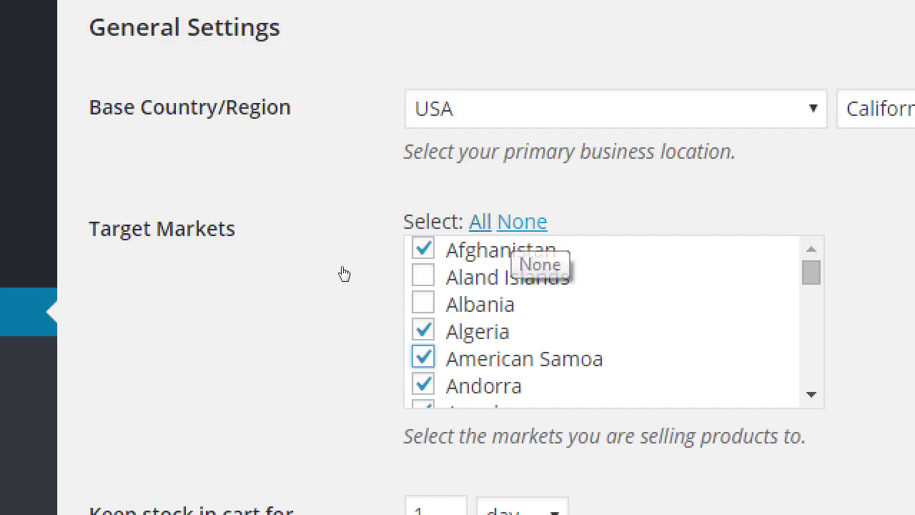
left_click(522, 221)
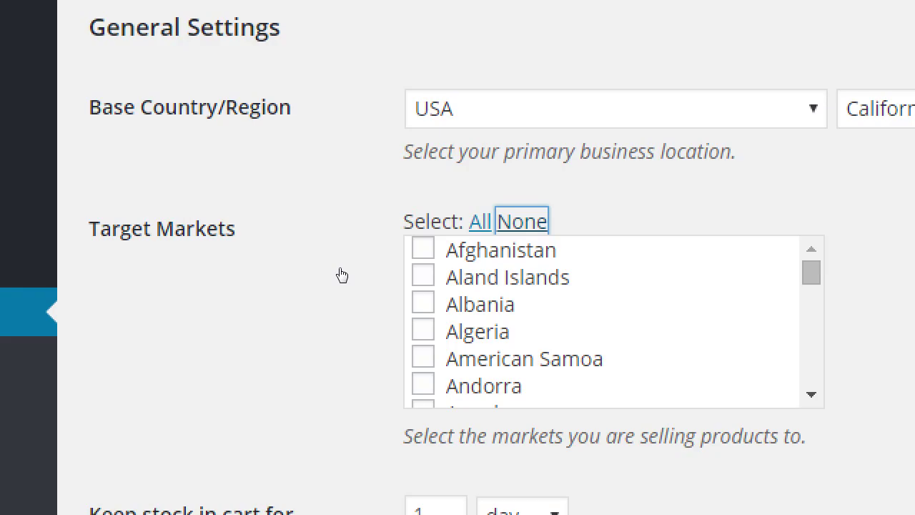
scroll(526, 353, "down", 2)
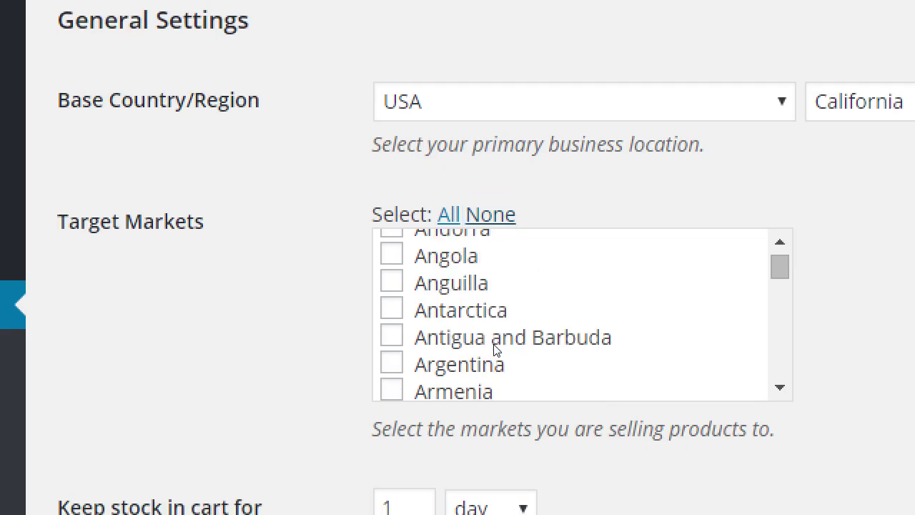
scroll(496, 348, "down", 20)
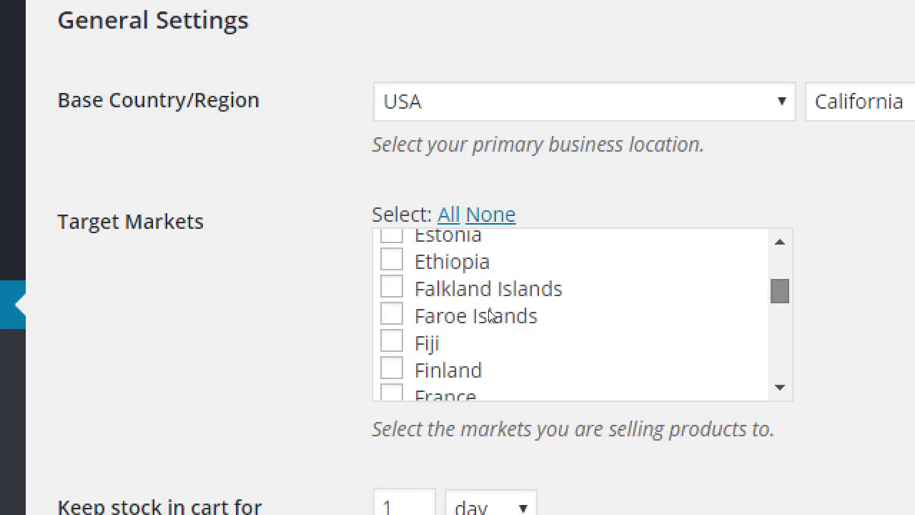
scroll(491, 331, "down", 20)
left_click(391, 283)
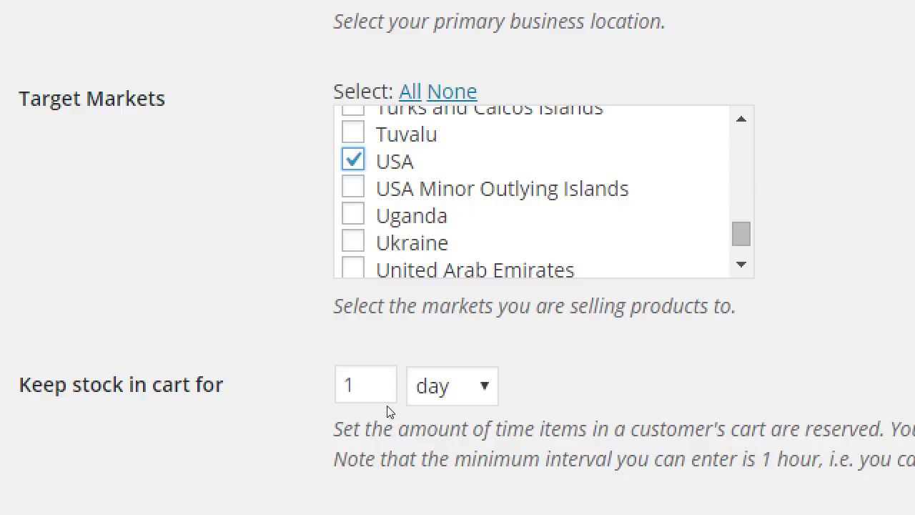
left_click(433, 401)
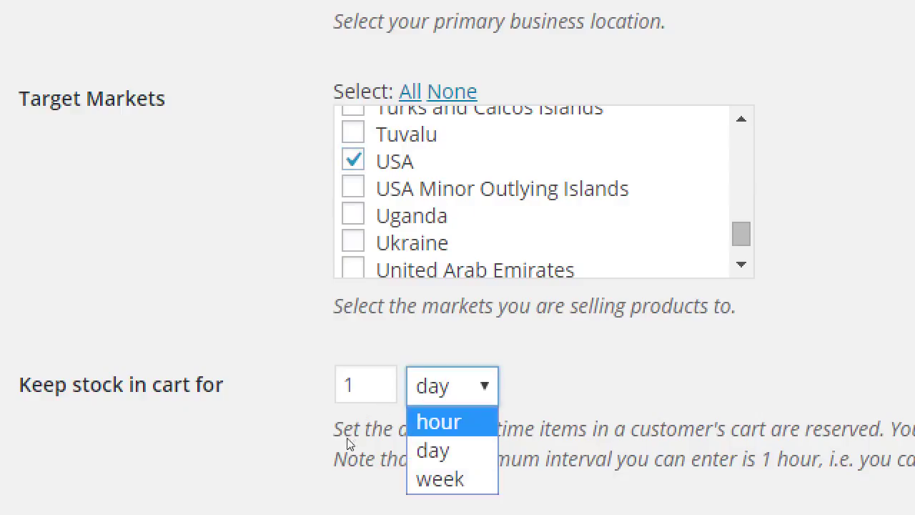
key("Down")
key("Down")
key("Return")
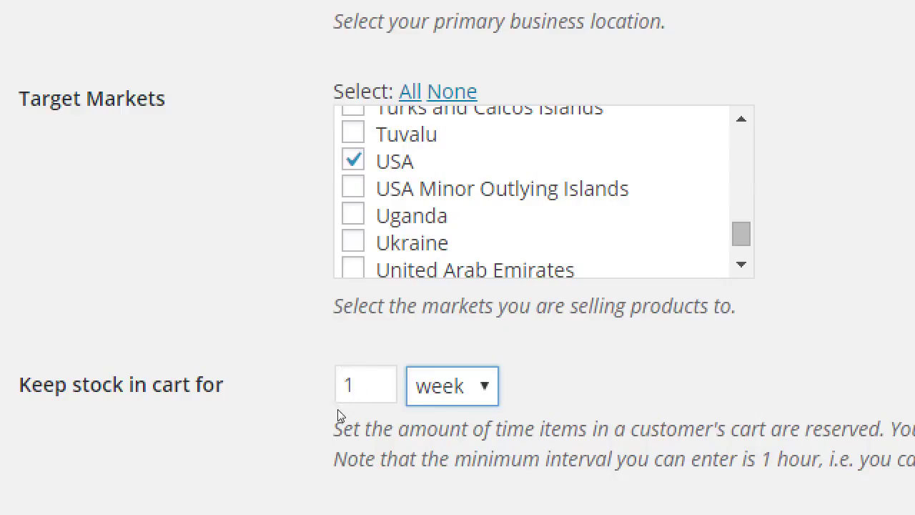
key("alt+Down")
key("Up")
key("Return")
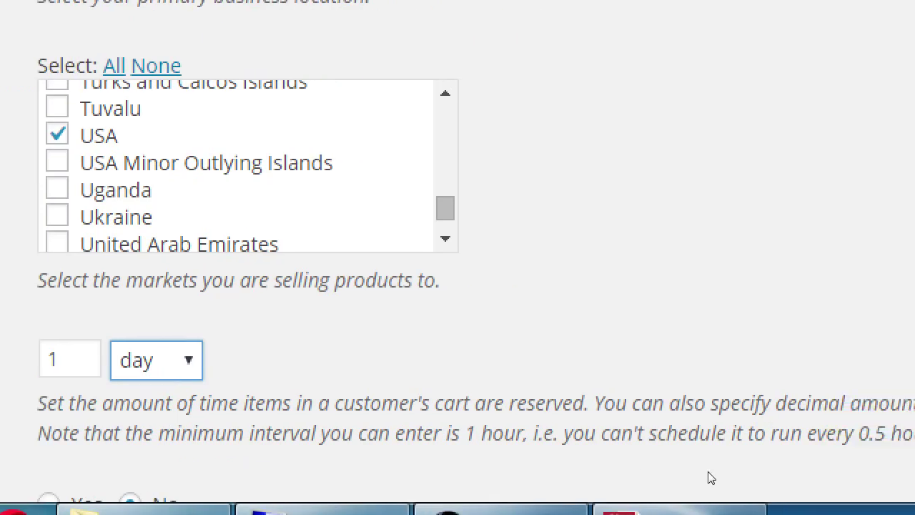
left_click_drag(825, 465, 845, 463)
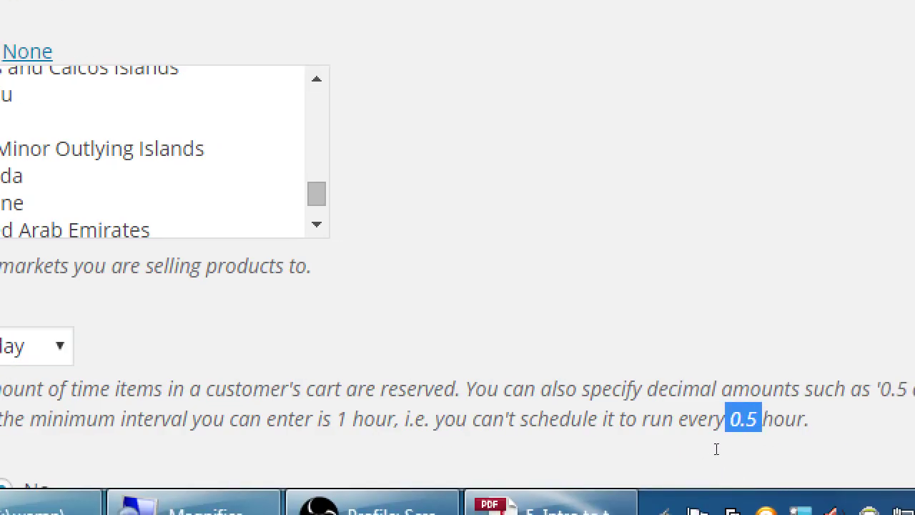
key("alt+Down")
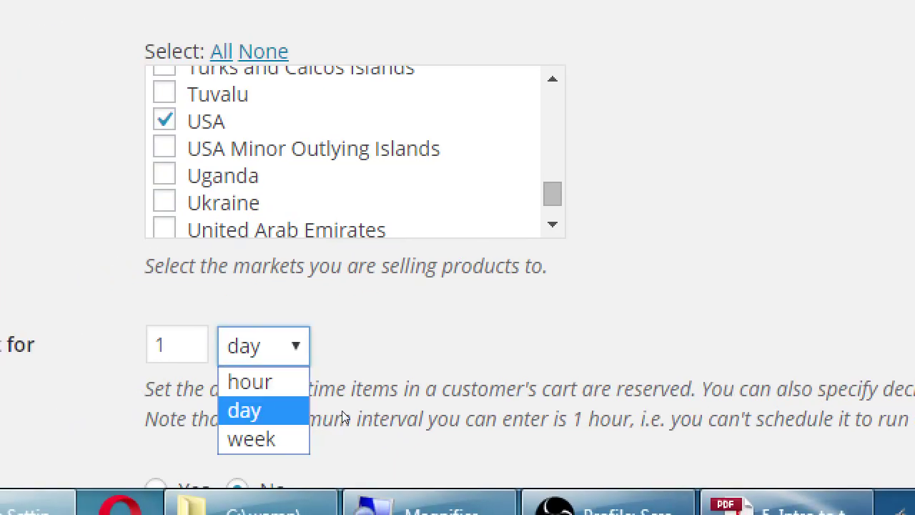
key("Up")
key("Escape")
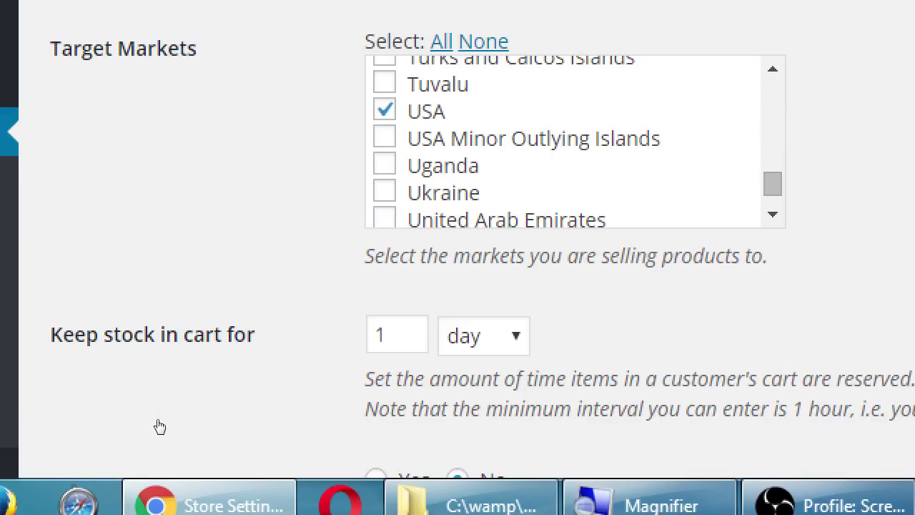
scroll(157, 429, "down", 1)
scroll(206, 400, "up", 1)
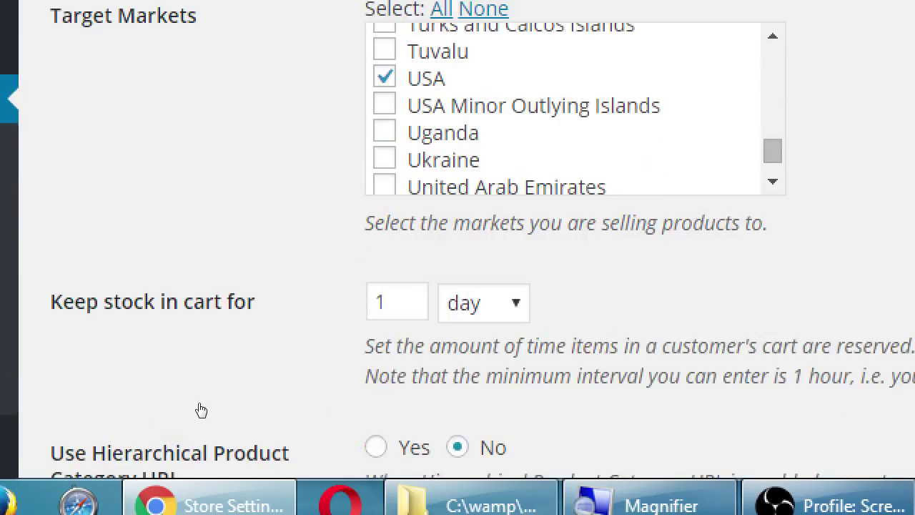
scroll(143, 315, "down", 1)
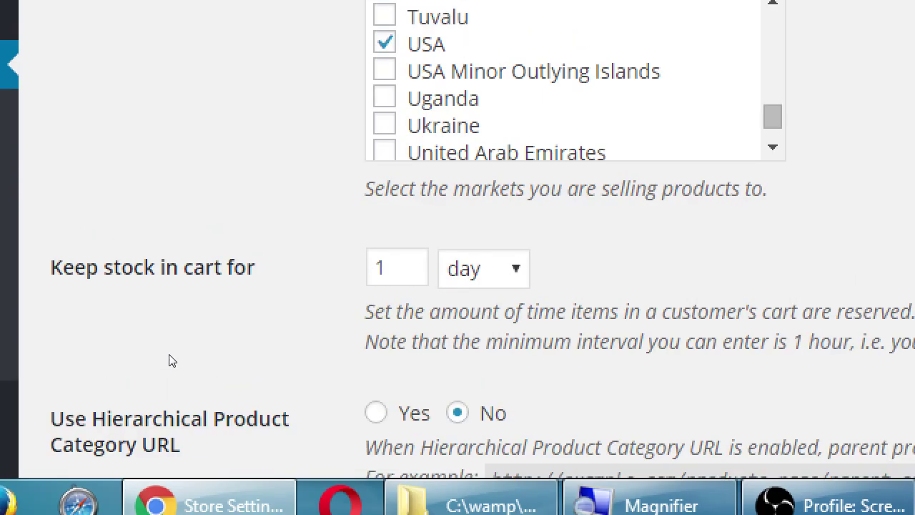
scroll(170, 361, "down", 3)
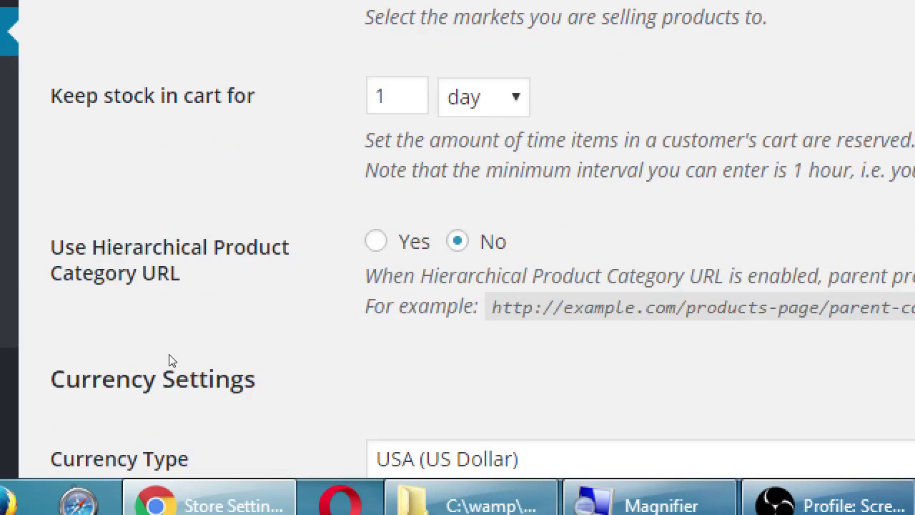
scroll(169, 361, "down", 4)
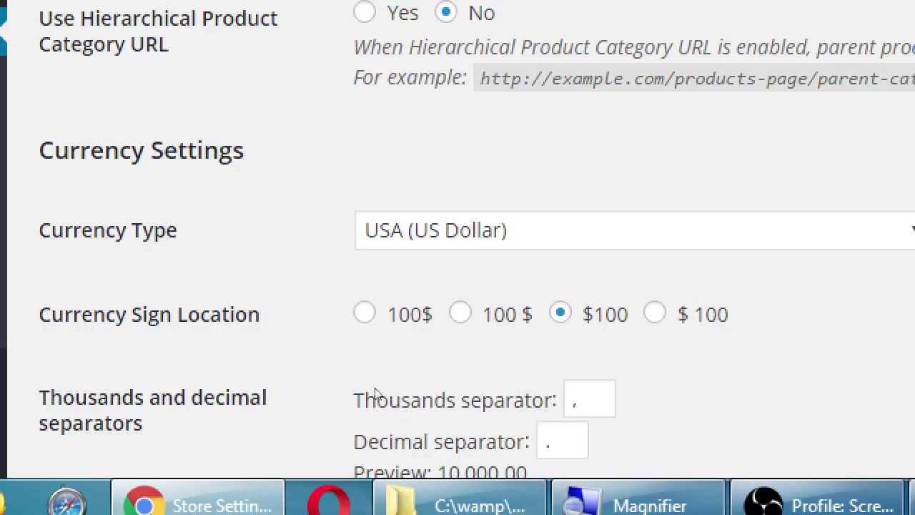
scroll(303, 395, "down", 1)
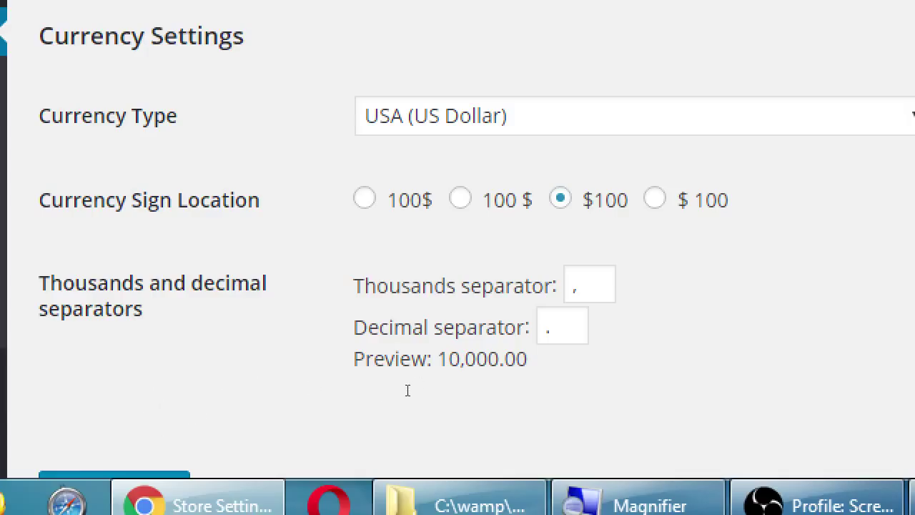
key("Tab")
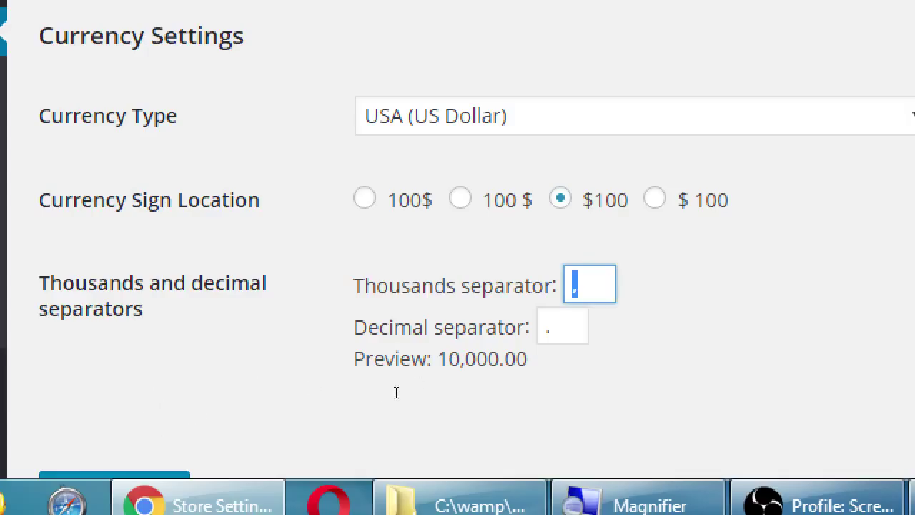
left_click(477, 400)
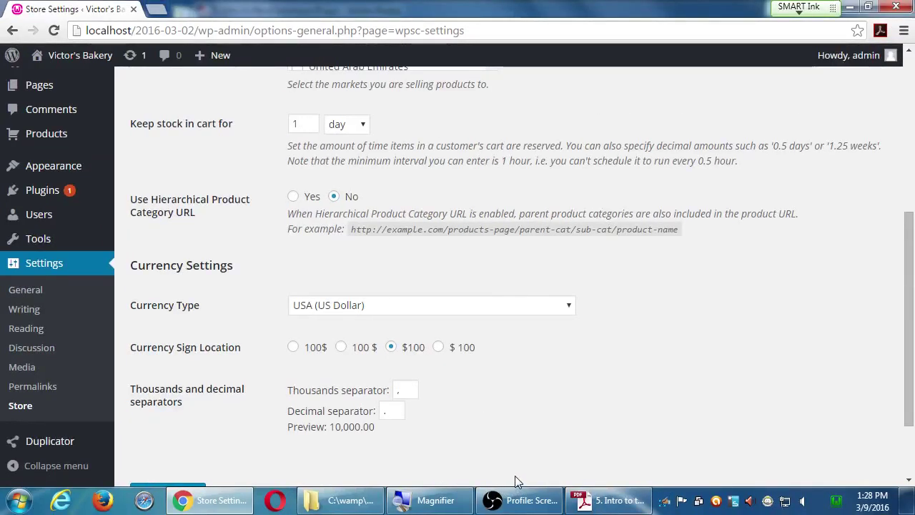
- Save the General tab settings (base USA, California) until 'Settings saved.' appears
scroll(515, 470, "up", 3)
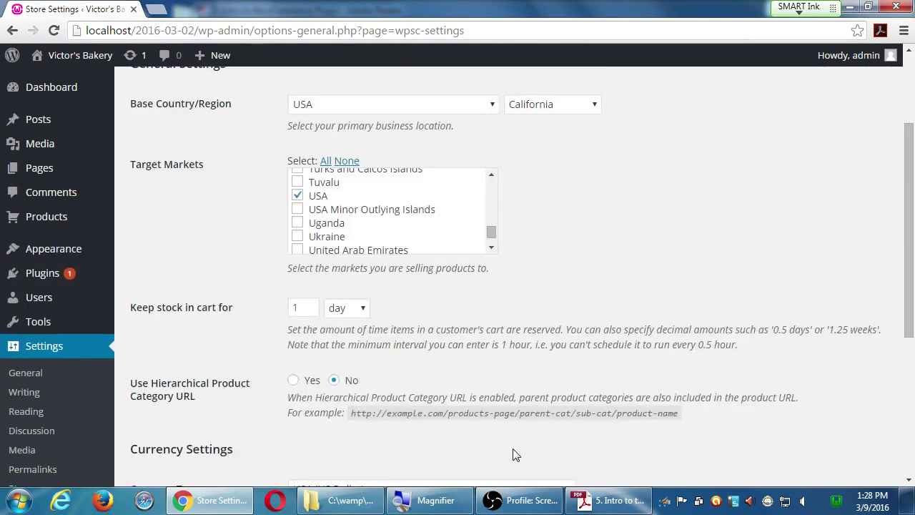
scroll(515, 455, "up", 2)
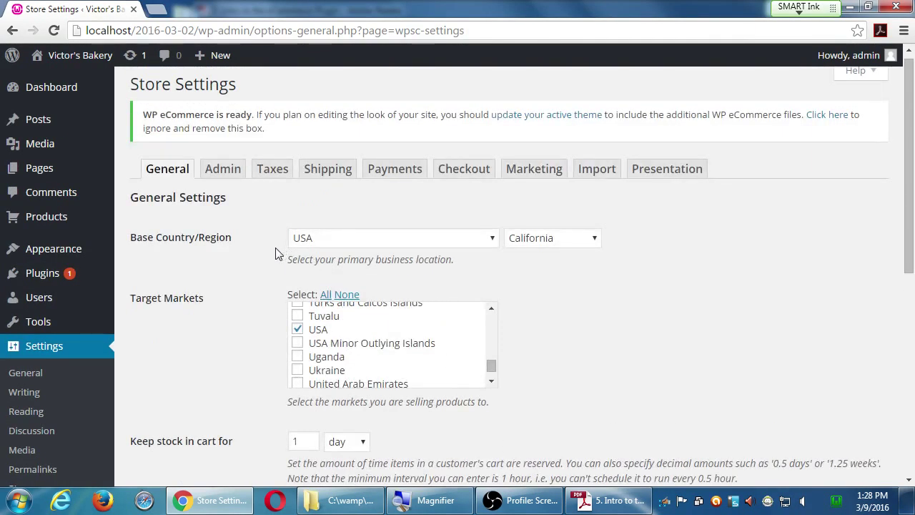
scroll(255, 363, "down", 5)
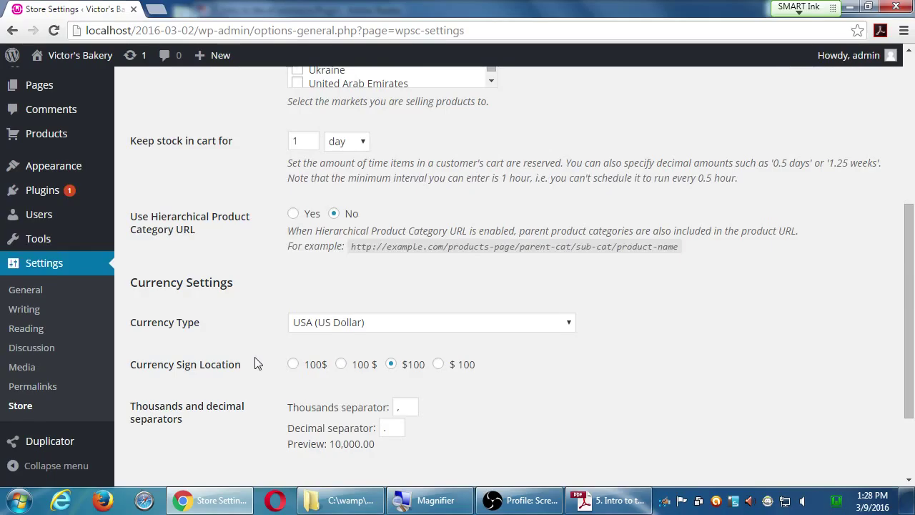
scroll(256, 363, "down", 2)
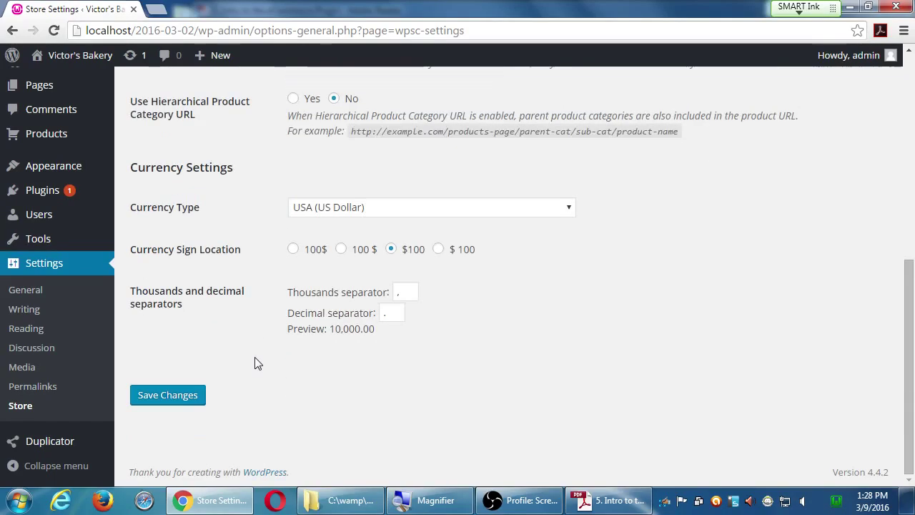
left_click(178, 404)
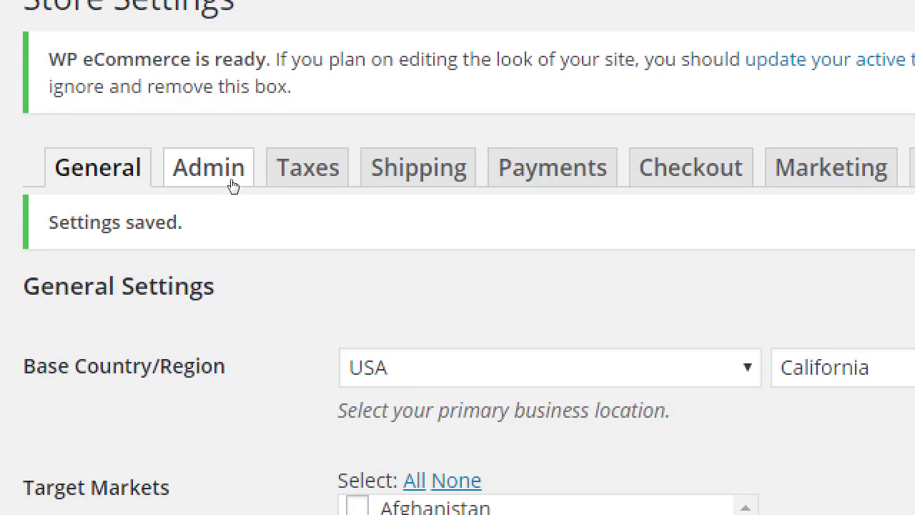
- Switch Store Settings from the General tab to the Admin tab
left_click(233, 185)
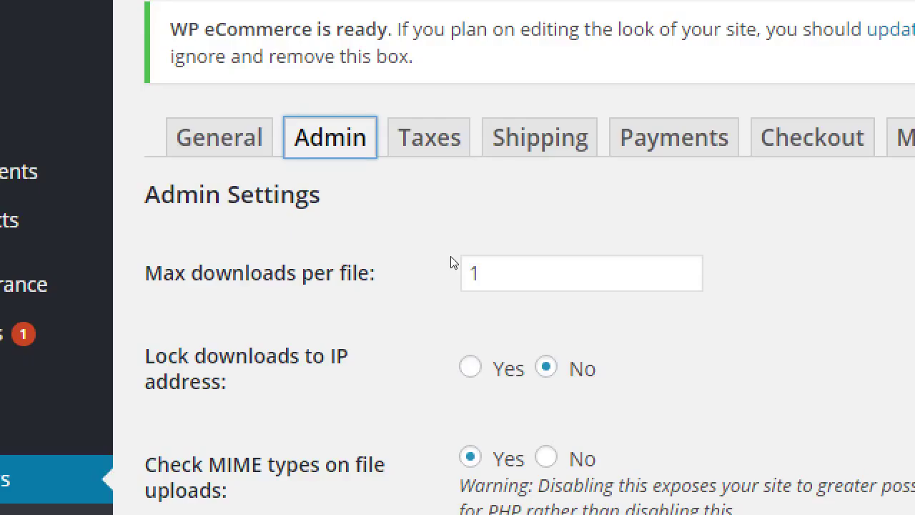
- Change the Max downloads per file value from 1 to 3
key("Tab")
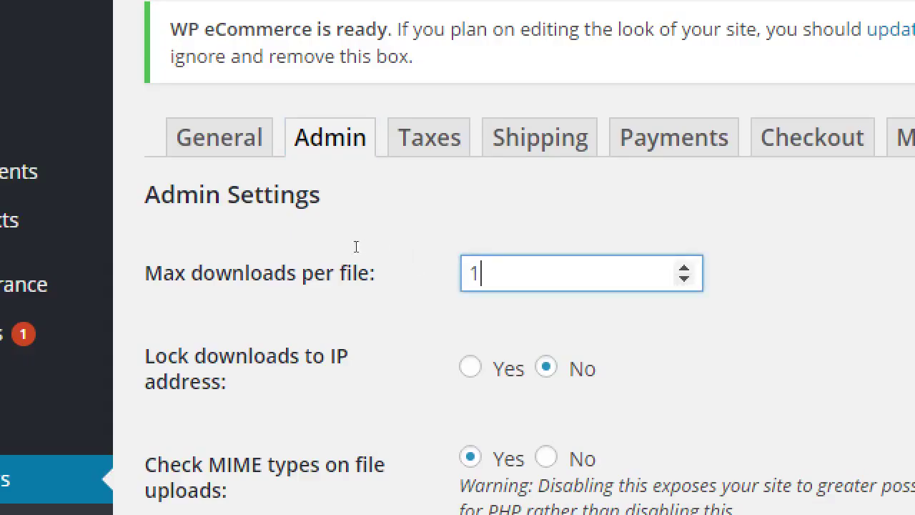
type("3")
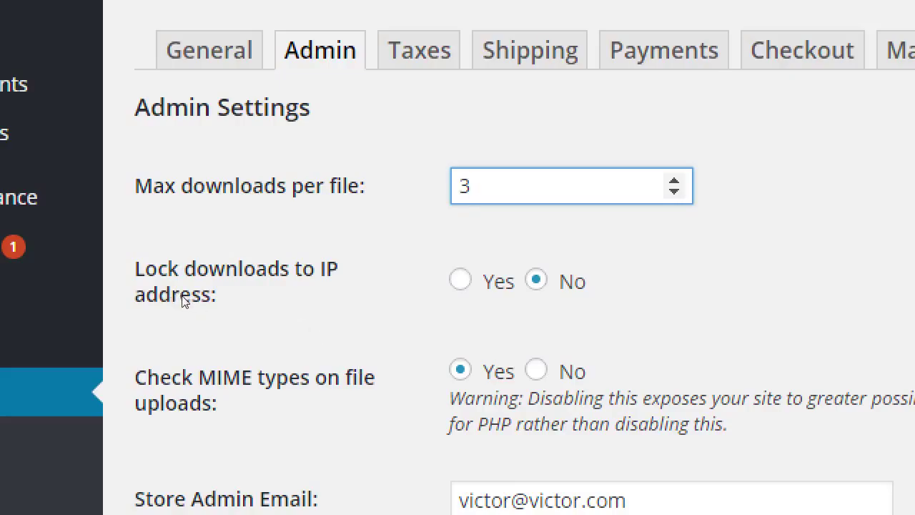
key("BackSpace")
type("1")
key("BackSpace")
type("3")
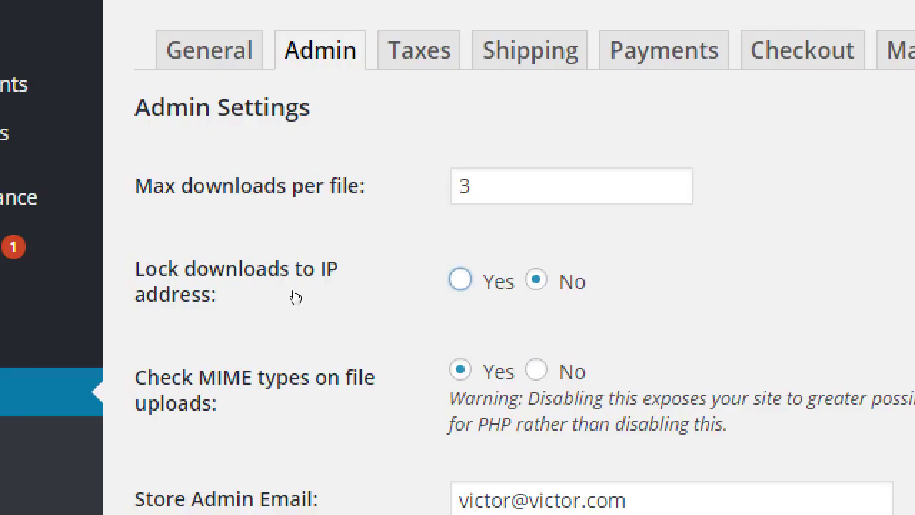
left_click(296, 298)
key("Right")
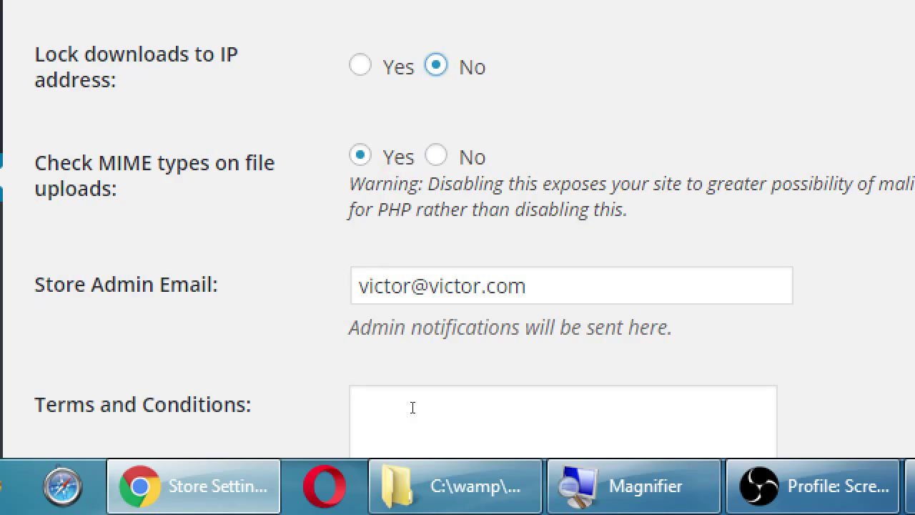
- Append a comma and a second notification e-mail address to Store Admin Email
key("super+minus")
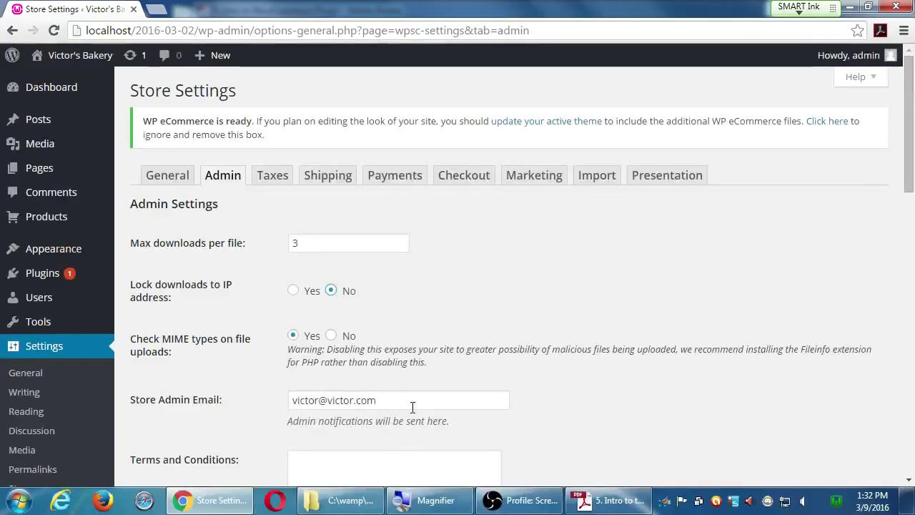
left_click(413, 407)
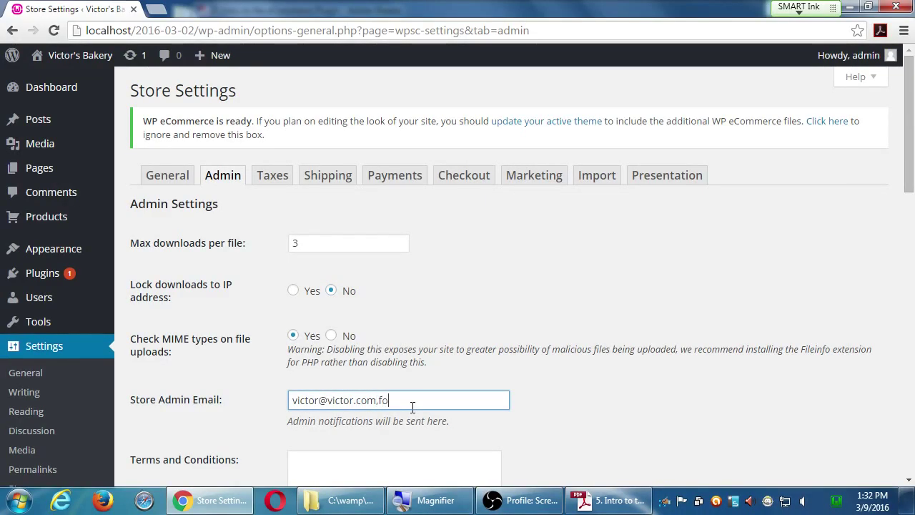
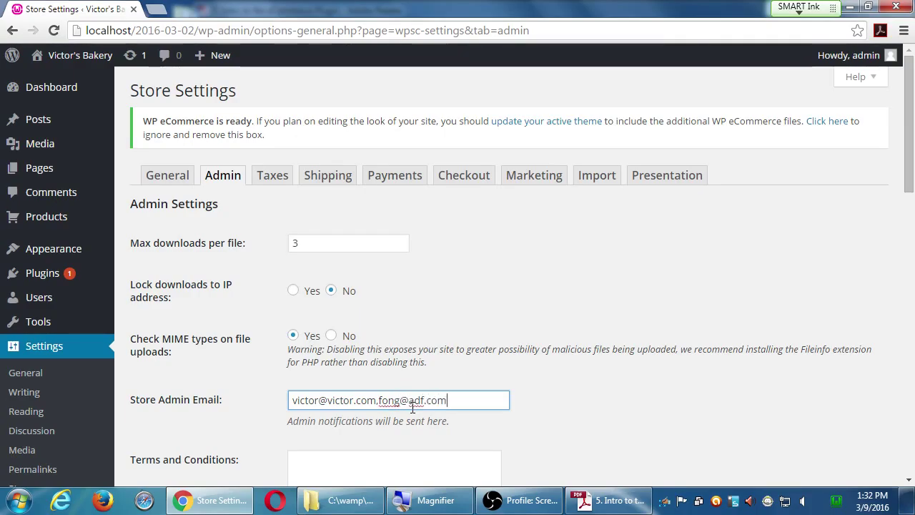
- Save the Admin Settings changes
scroll(495, 476, "down", 10)
scroll(495, 476, "down", 3)
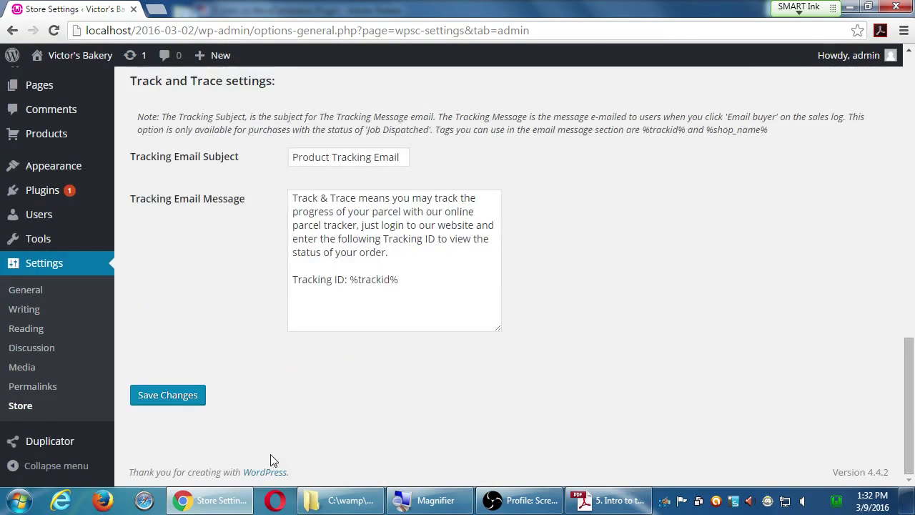
left_click(185, 407)
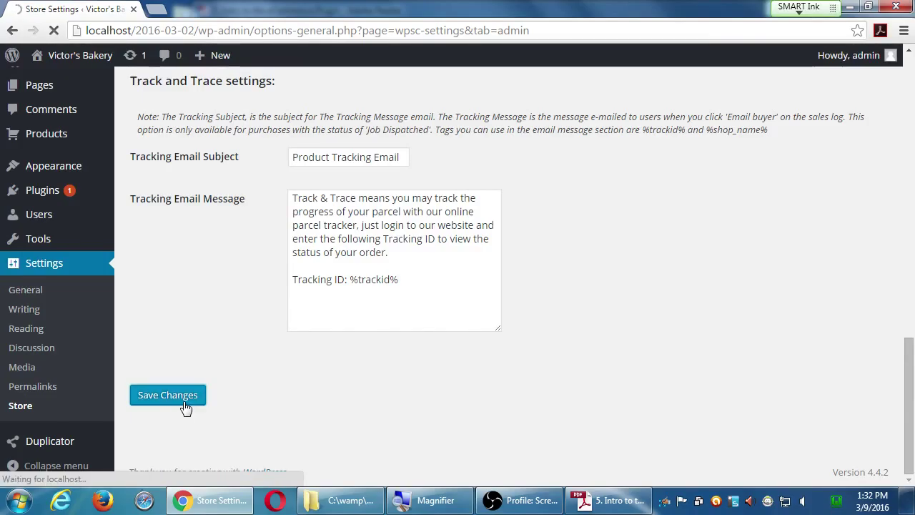
scroll(187, 407, "down", 2)
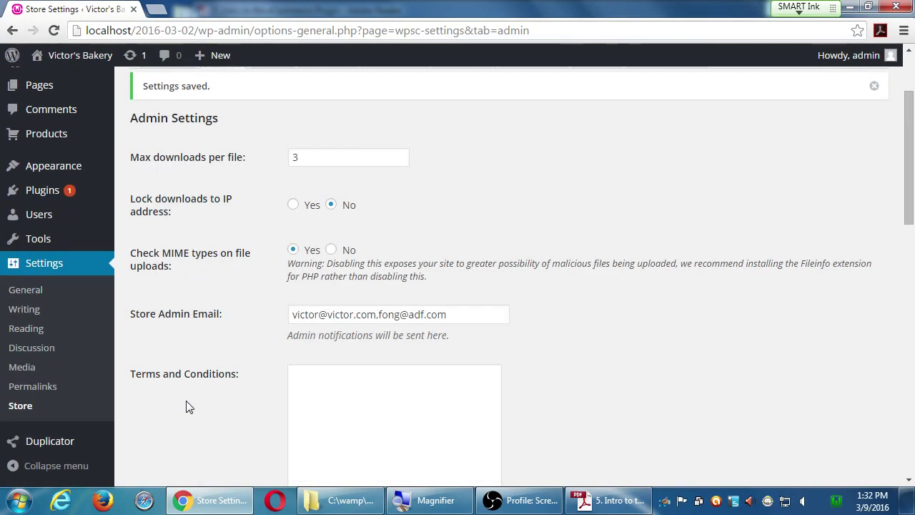
- Delete the appended second address from Store Admin Email, keeping only the original
scroll(188, 406, "up", 1)
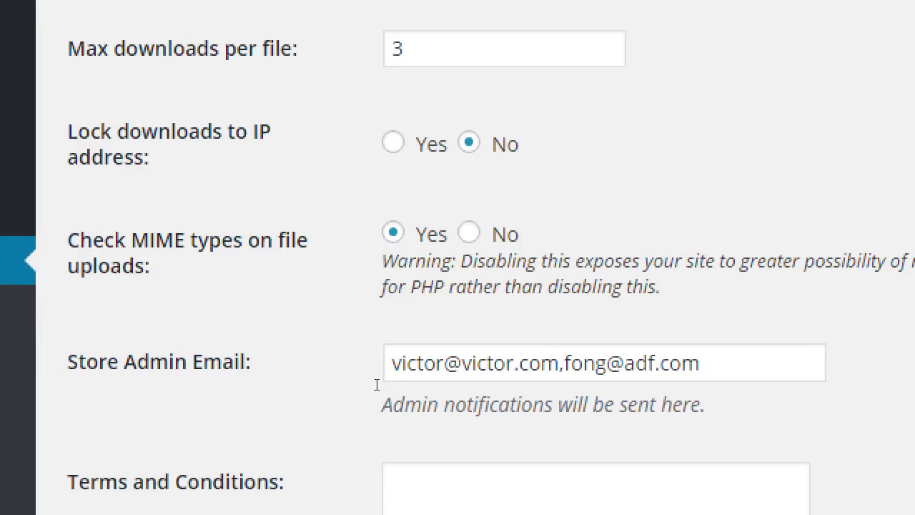
scroll(376, 380, "up", 2)
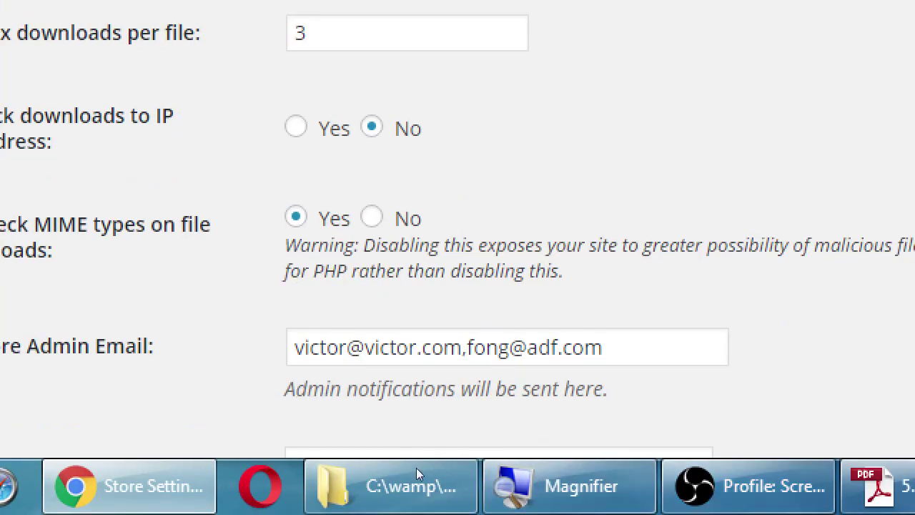
left_click_drag(526, 421, 783, 514)
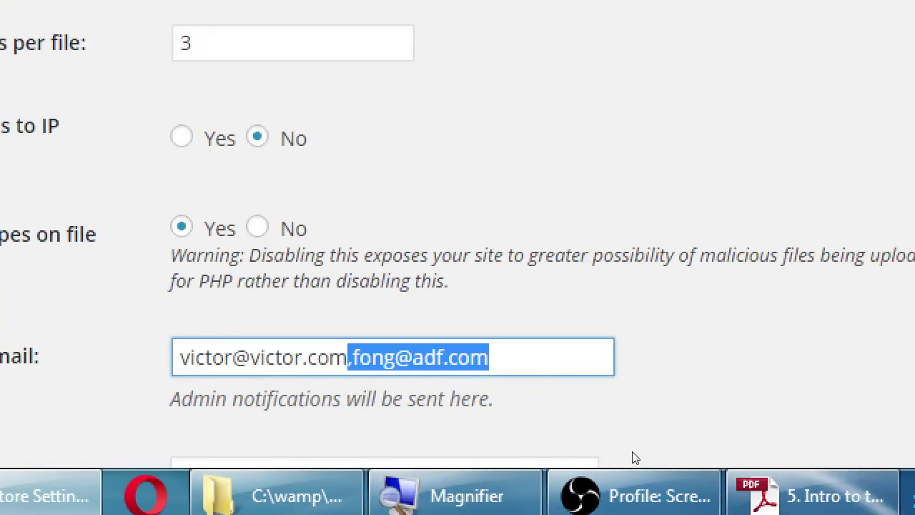
key("BackSpace")
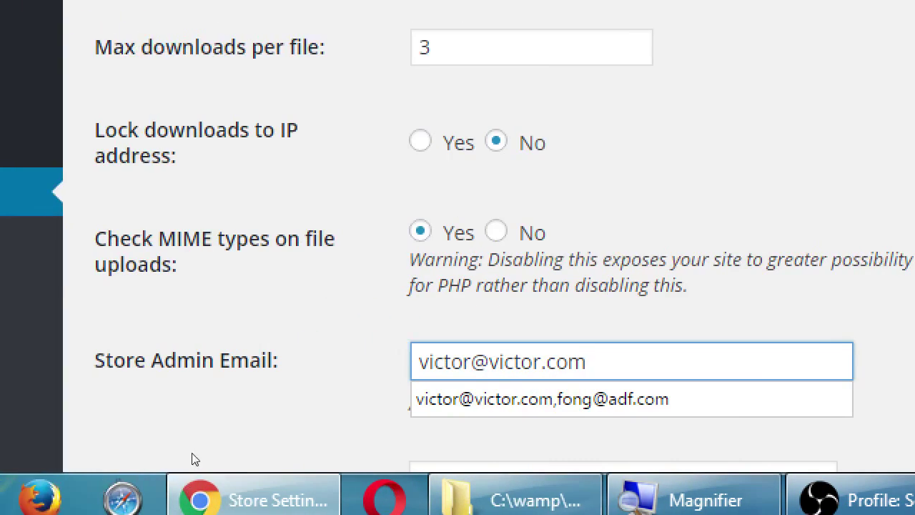
left_click(91, 453)
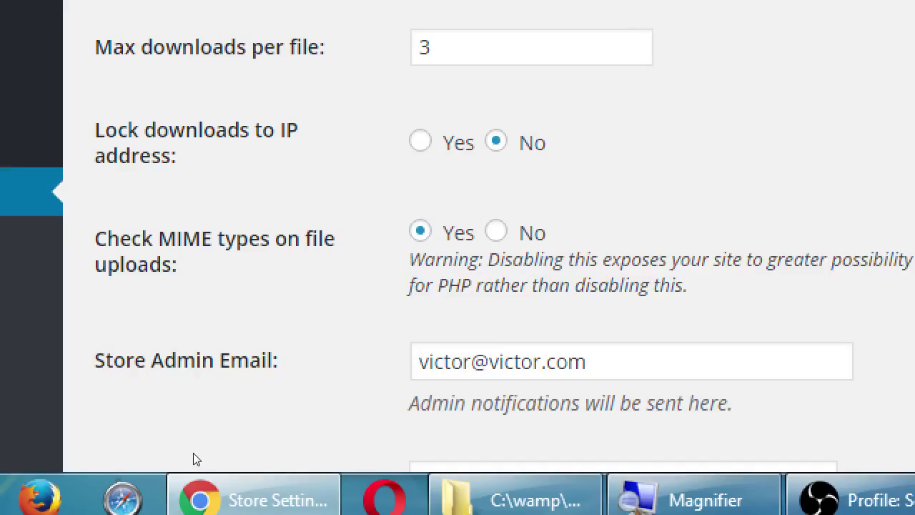
scroll(195, 458, "down", 4)
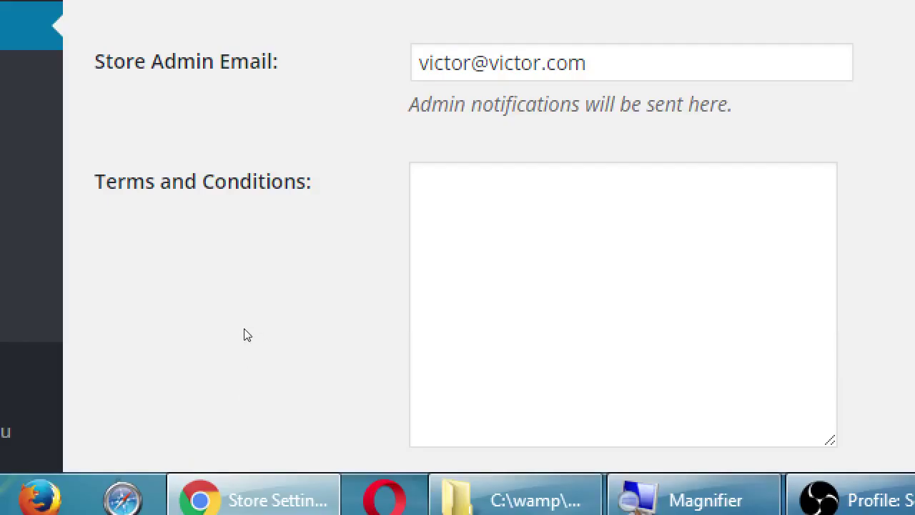
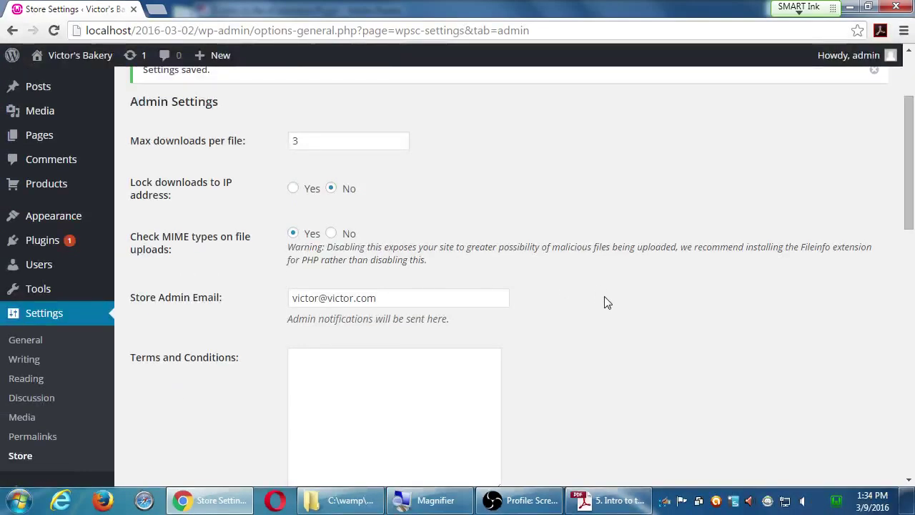
- Write 'No returns/refunds!' as the first line of the Terms and Conditions, with 'Items' below it
scroll(615, 300, "down", 3)
scroll(624, 308, "up", 3)
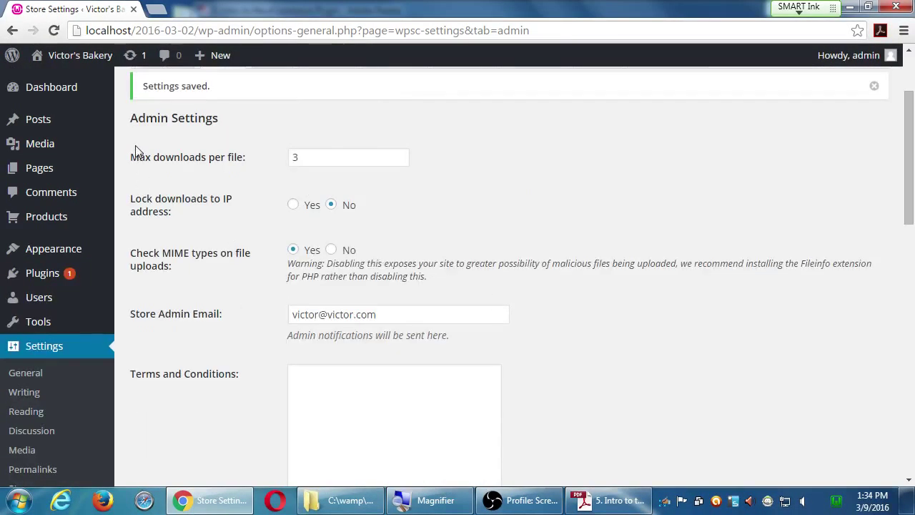
scroll(572, 349, "down", 1)
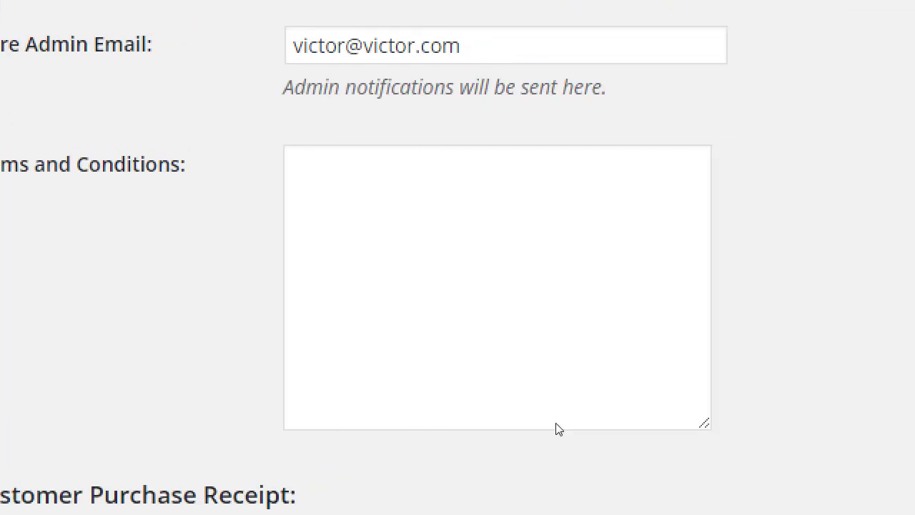
left_click(427, 362)
type("No r")
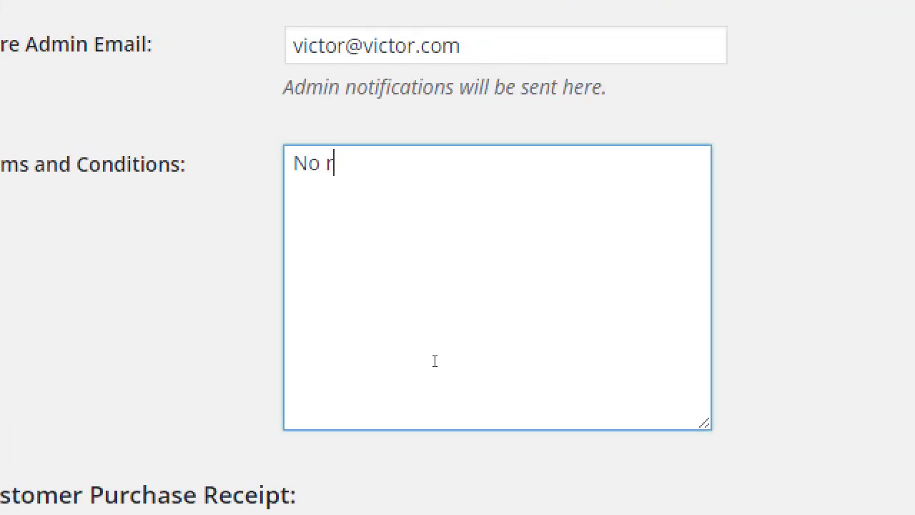
type("eturns!")
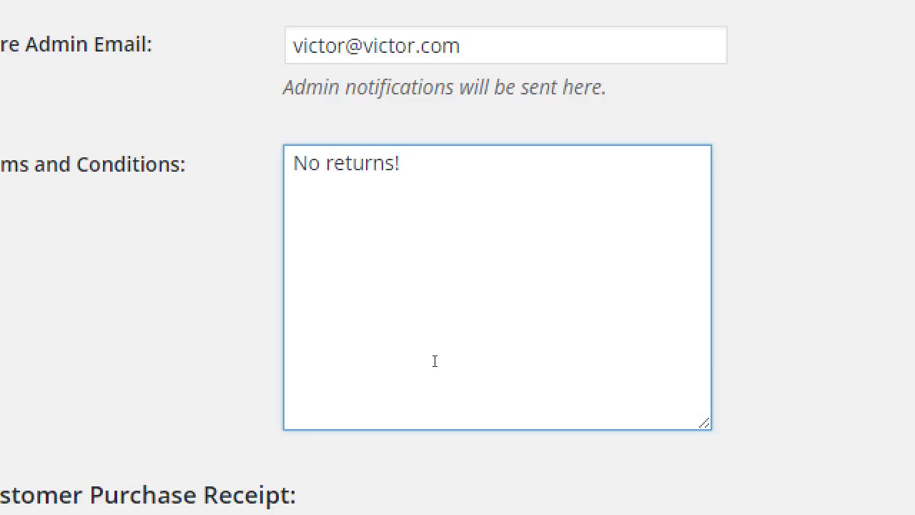
key("Return")
type("Items")
key("Up")
key("End")
key("BackSpace")
key("Left")
type("/returns")
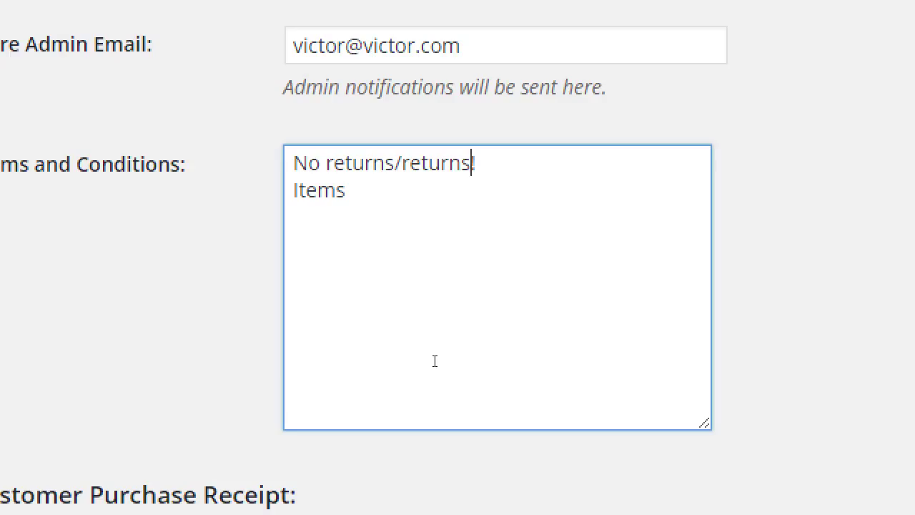
key("BackSpace")
key("BackSpace")
key("BackSpace")
key("BackSpace")
key("BackSpace")
type("funds")
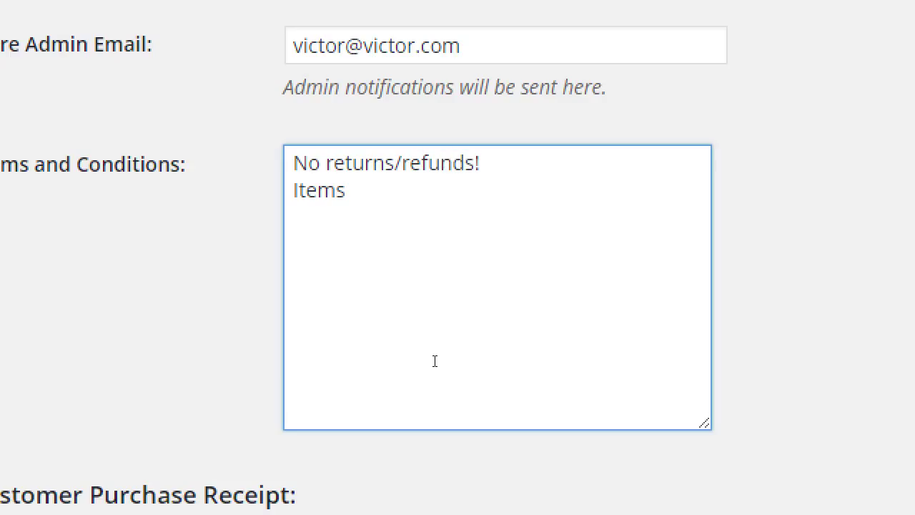
key("End")
key("Return")
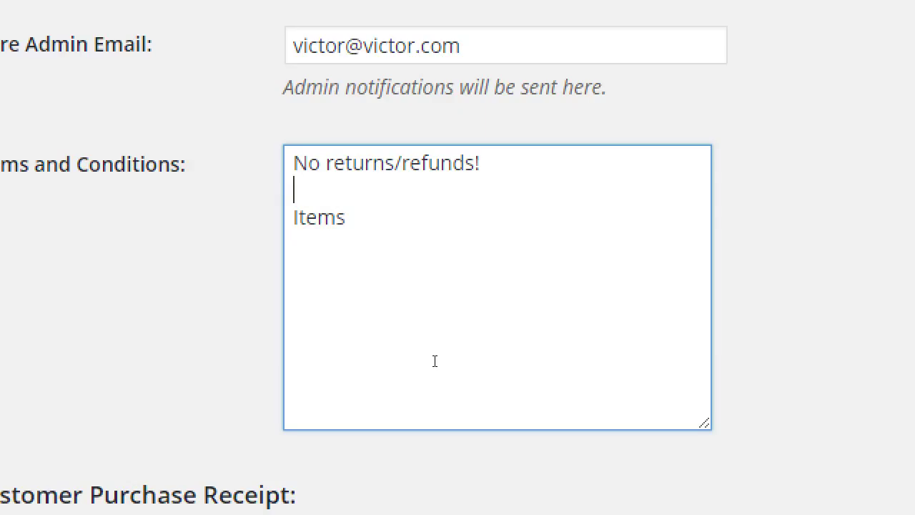
key("Delete")
- Complete the second line as 'Items are manufactured in a facility that handles nuts.', fixing typos
key("End")
type("are ")
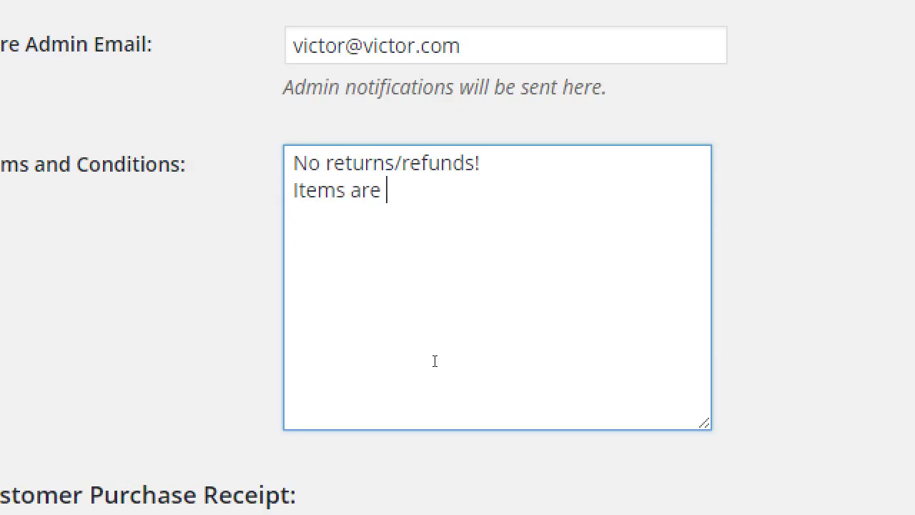
type("manufac")
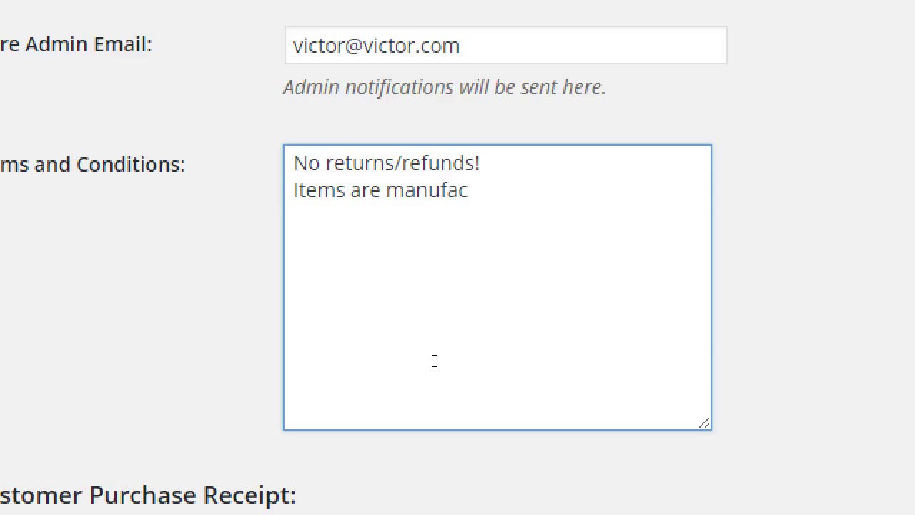
type("tured in a")
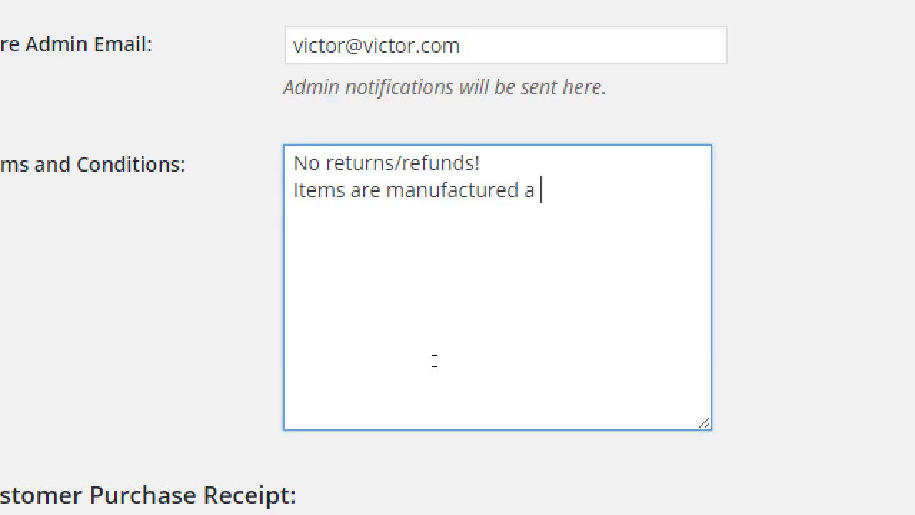
key("BackSpace")
type("in a faciliy")
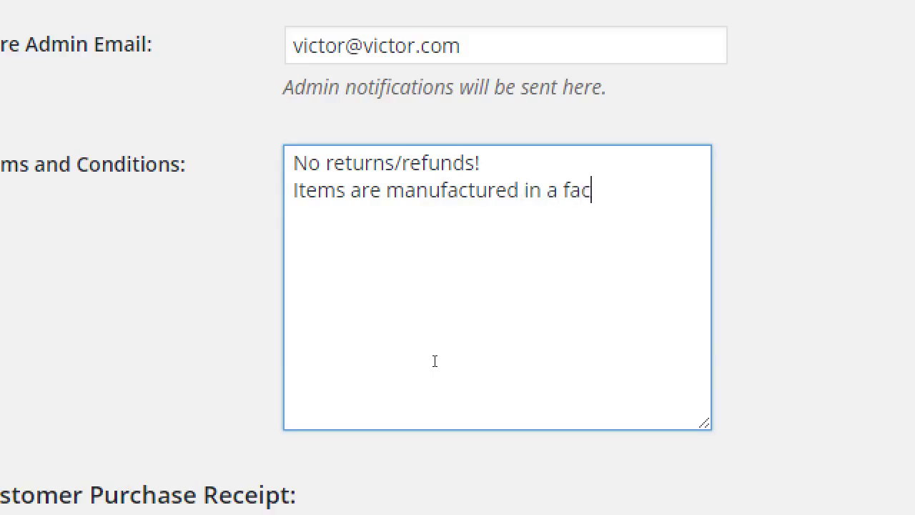
key("BackSpace")
type("ty a")
key("BackSpace")
type("thgat")
key("BackSpace")
key("BackSpace")
key("BackSpace")
type("at handles h")
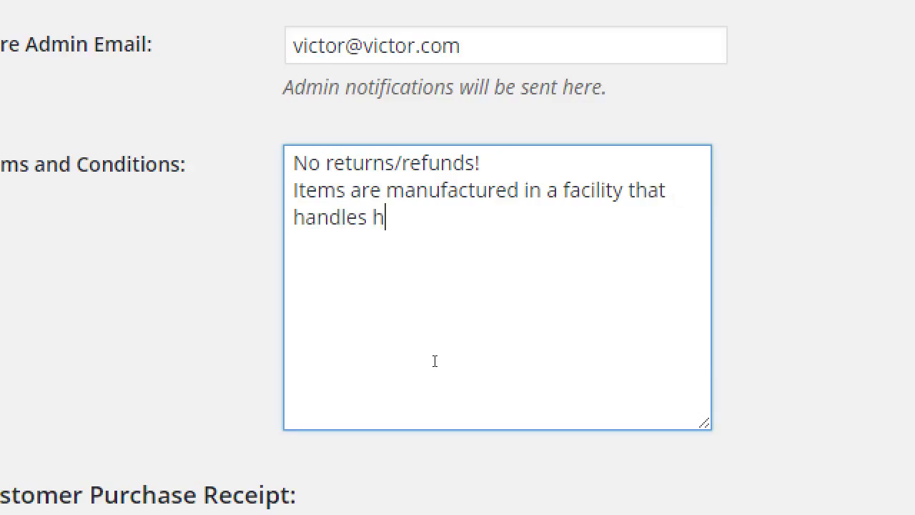
key("BackSpace")
type("nutds")
key("BackSpace")
key("BackSpace")
type("s.")
- Google 'ecommerce terms and conditions generator' in a new tab, then return to Store Settings
key("ctrl+t")
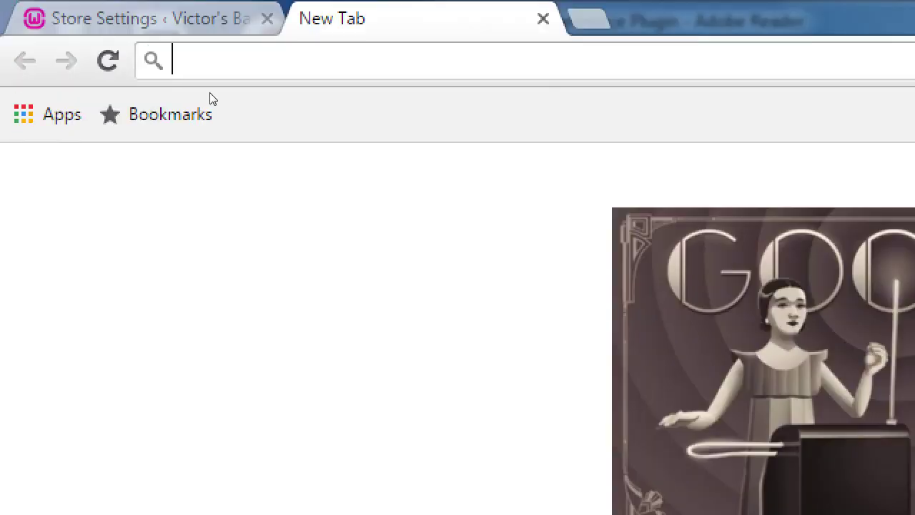
type("ecom")
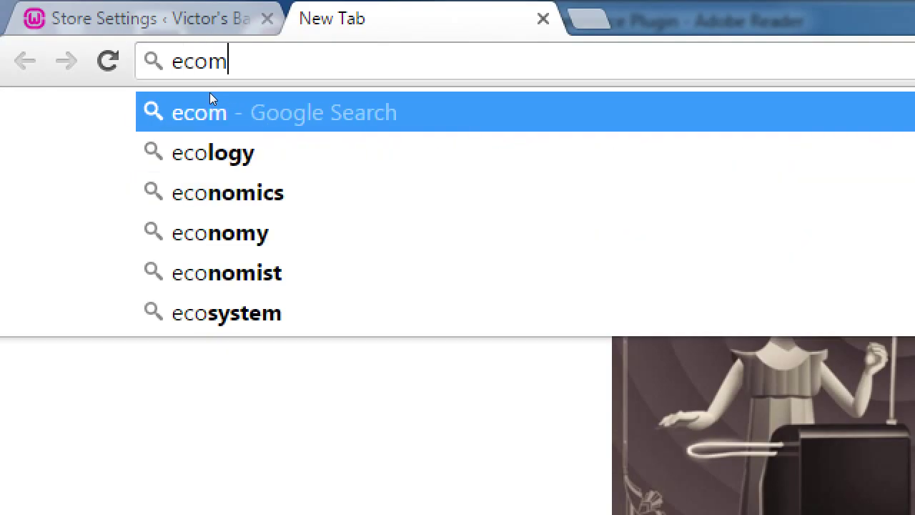
type("merce terms a")
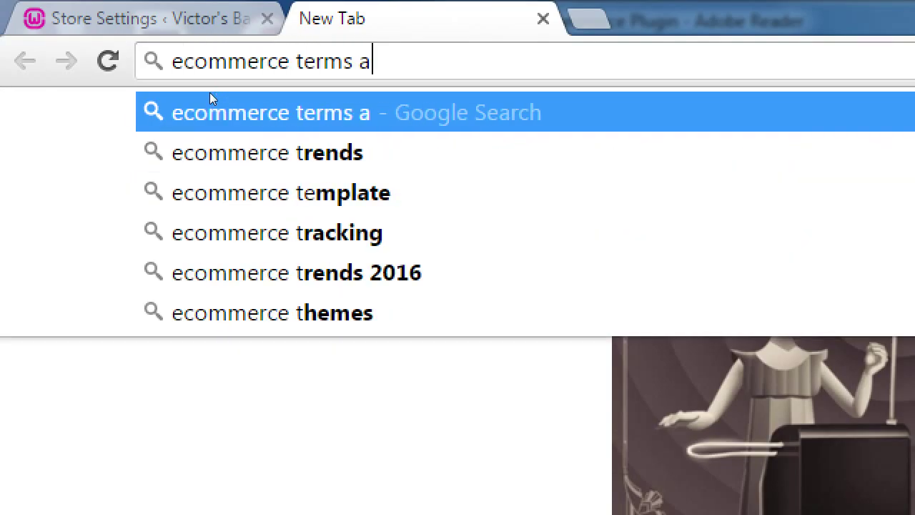
type("nd")
key("Down")
key("Down")
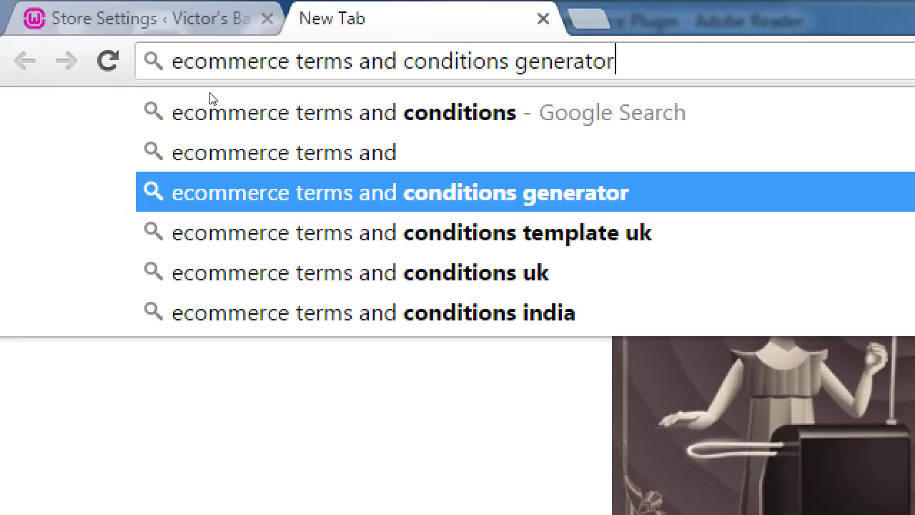
key("Return")
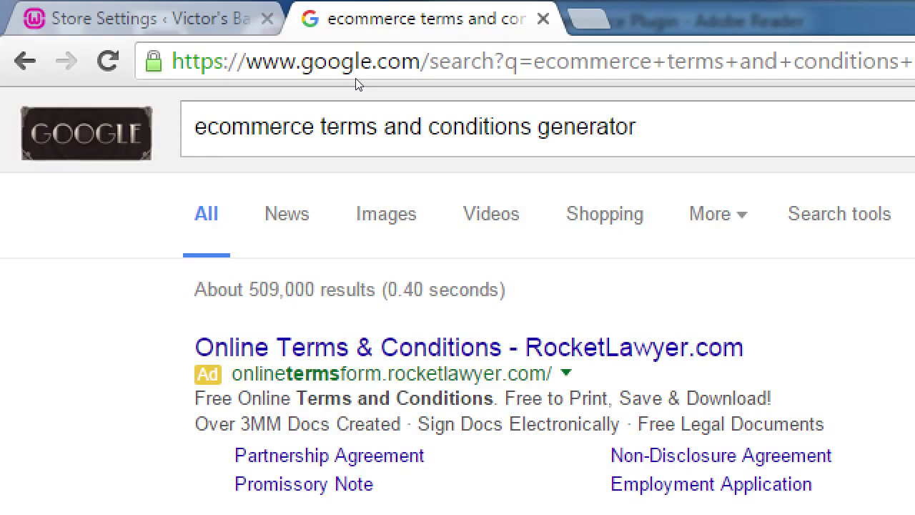
key("ctrl+shift+Tab")
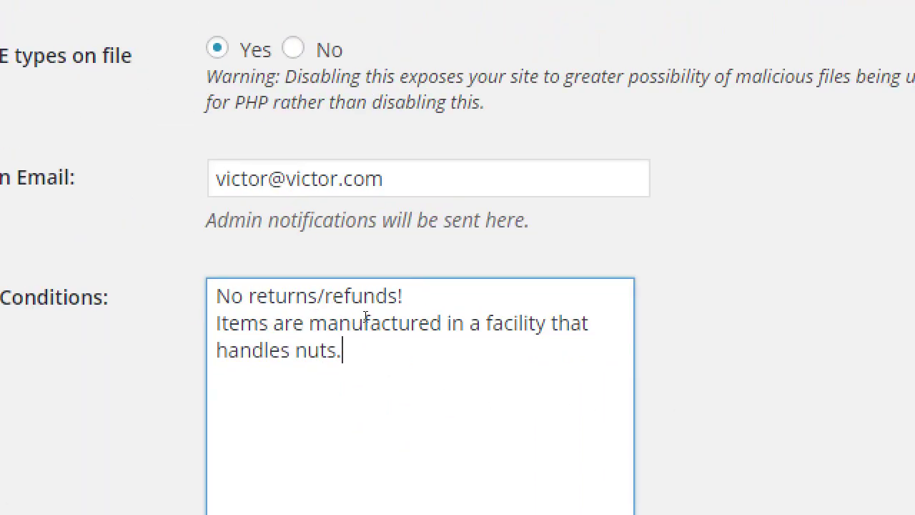
- Change the terms ending from 'handles nuts.' to 'handles allergens.'
key("BackSpace")
key("BackSpace")
key("BackSpace")
key("BackSpace")
key("BackSpace")
key("BackSpace")
key("BackSpace")
key("BackSpace")
key("BackSpace")
key("BackSpace")
key("BackSpace")
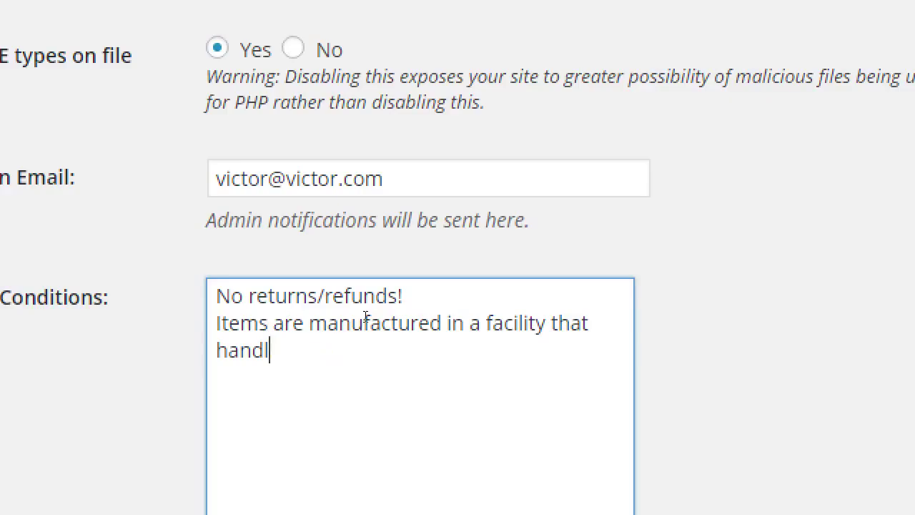
key("BackSpace")
key("BackSpace")
key("BackSpace")
key("BackSpace")
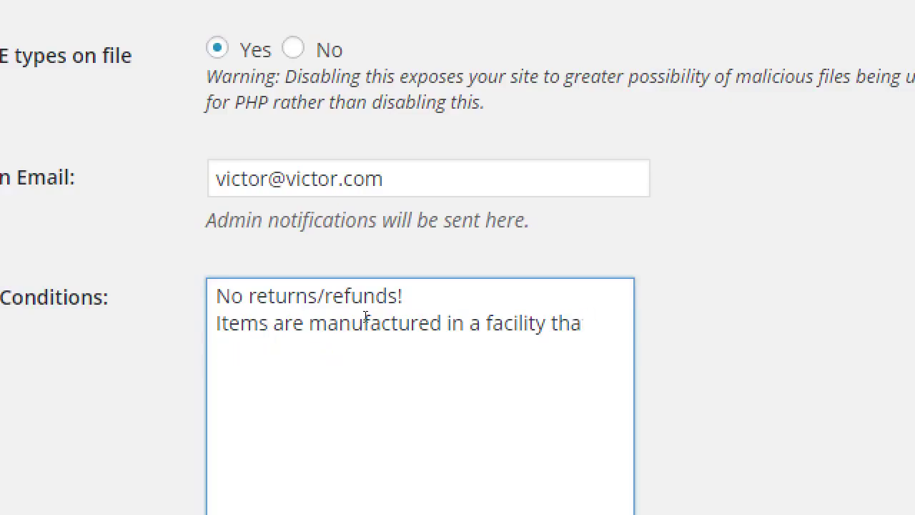
type("t handles allergens.")
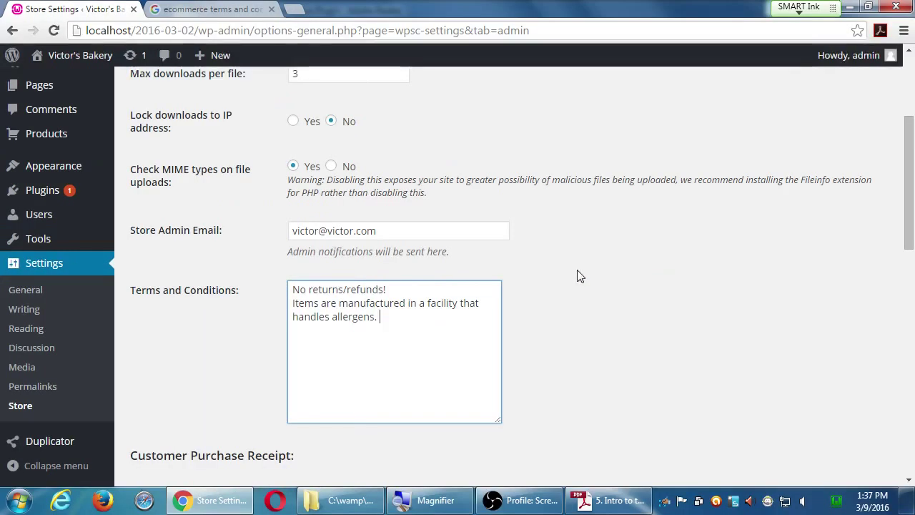
scroll(808, 300, "down", 2)
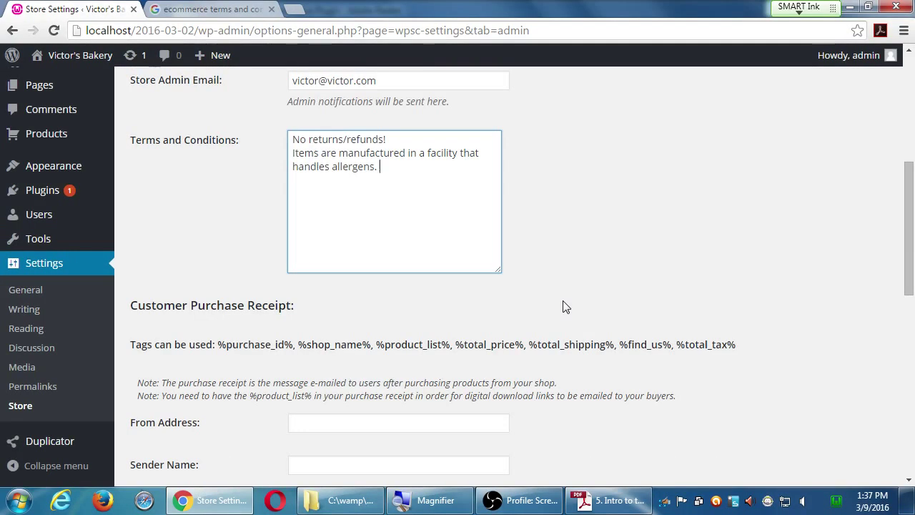
scroll(563, 306, "down", 1)
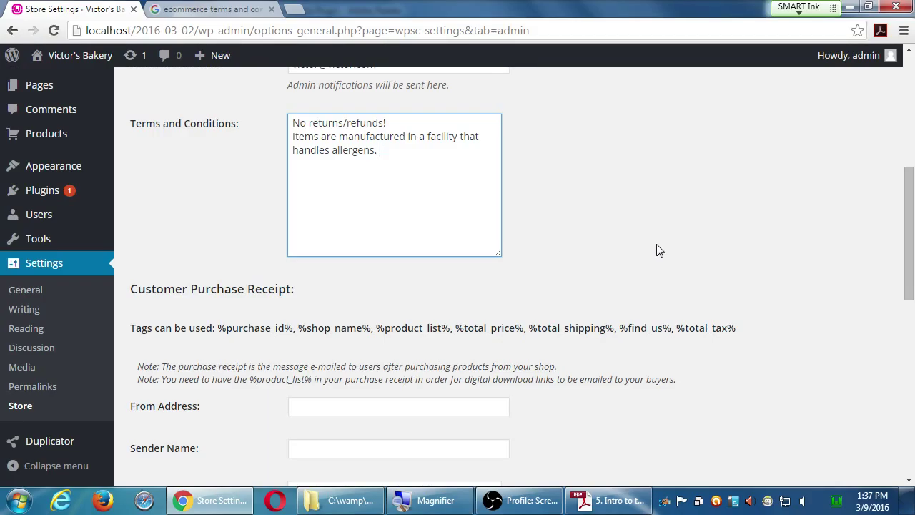
- Enter the bakery's sales e-mail address in the purchase receipt From Address field
scroll(630, 246, "down", 2)
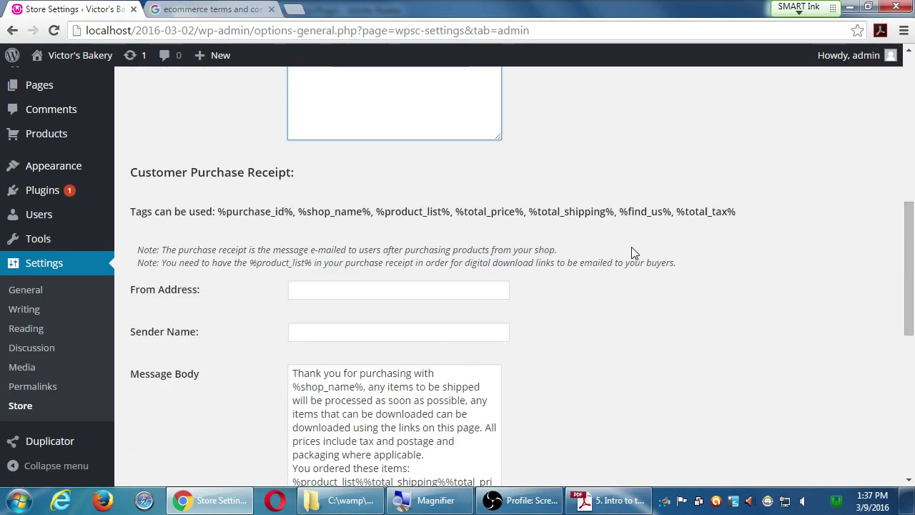
left_click_drag(164, 173, 232, 174)
scroll(562, 249, "down", 2)
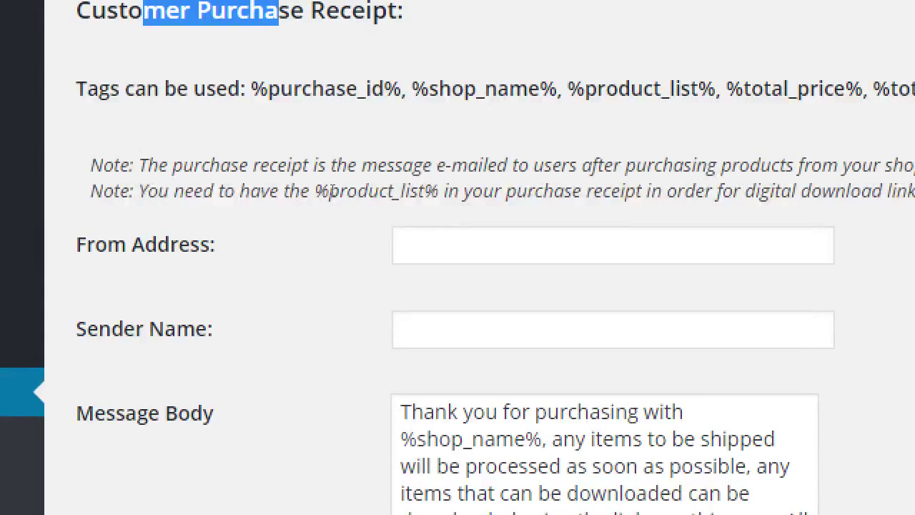
key("Tab")
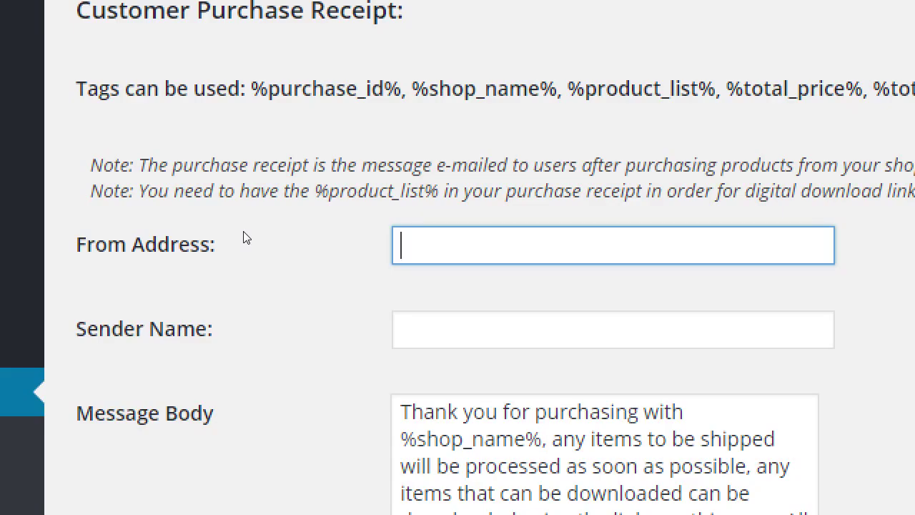
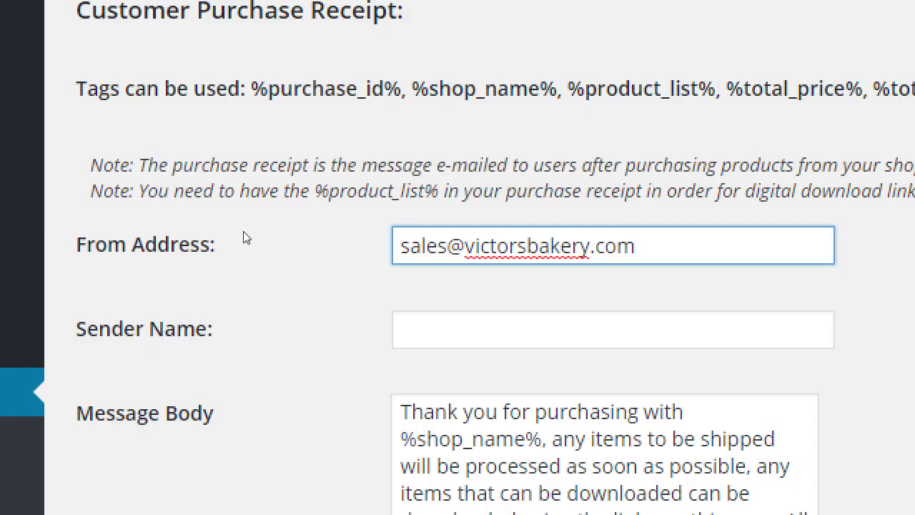
- Try replacing the From Address with a Gmail address, then undo back to the sales address
key("ctrl+a")
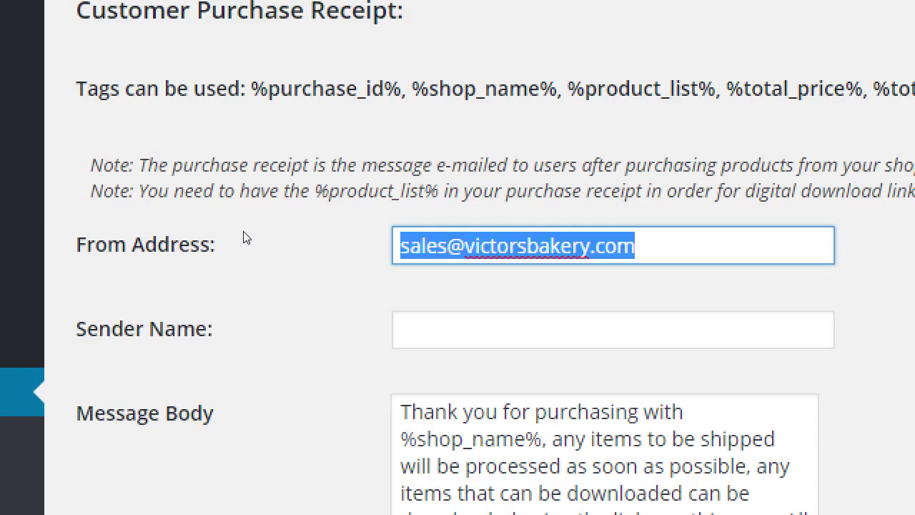
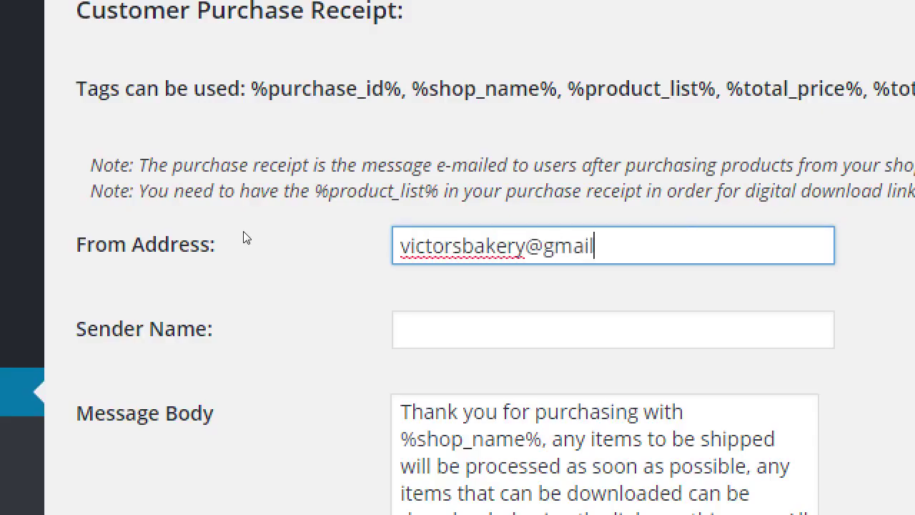
key("ctrl+z")
key("ctrl+z")
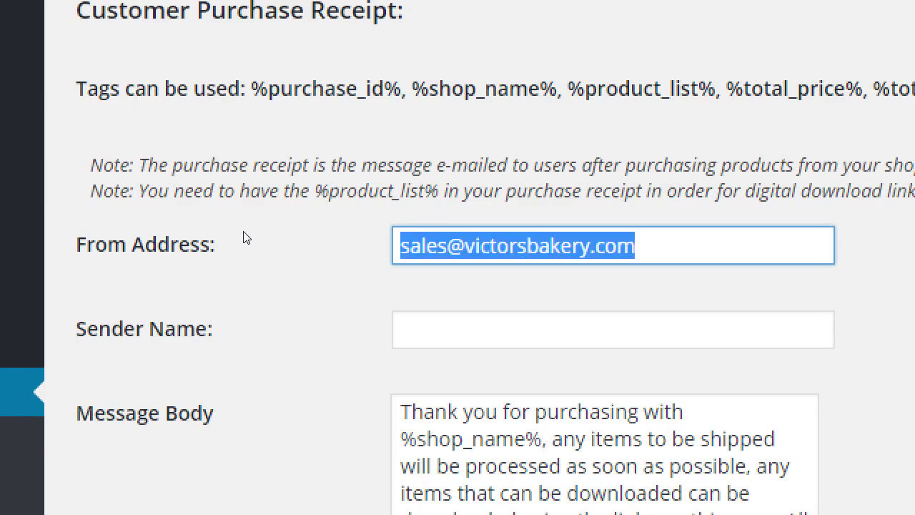
- Replace the part before @ with 'no-reply' to make a no-reply bakery address
key("End")
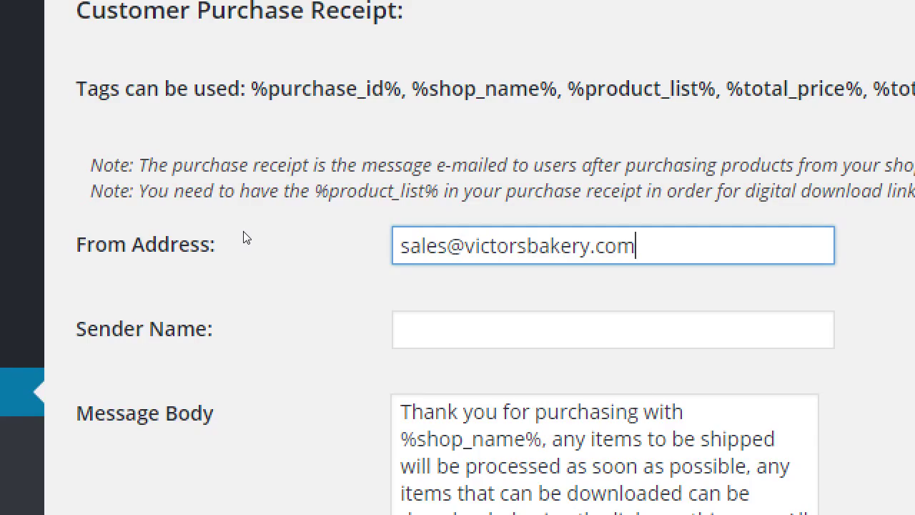
key("Home")
key("Delete")
key("Delete")
key("Delete")
key("Delete")
key("Delete")
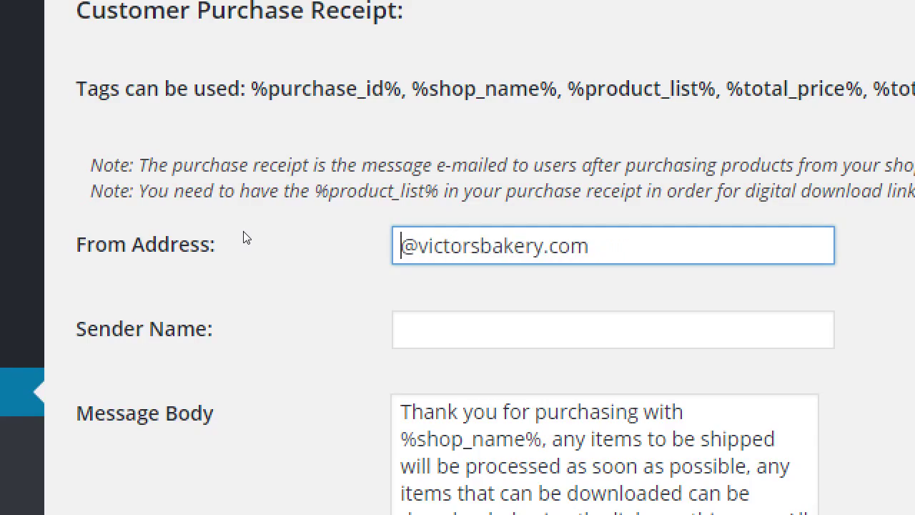
type("no-reply")
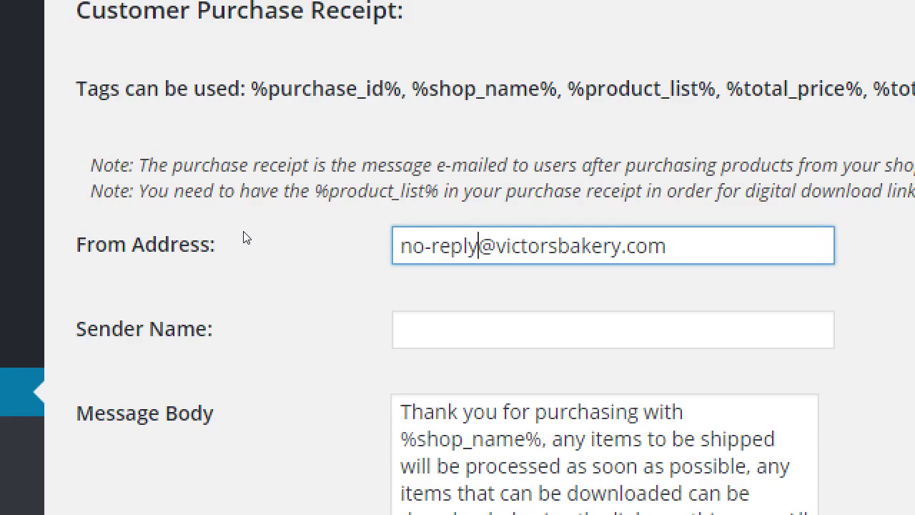
scroll(240, 235, "down", 2)
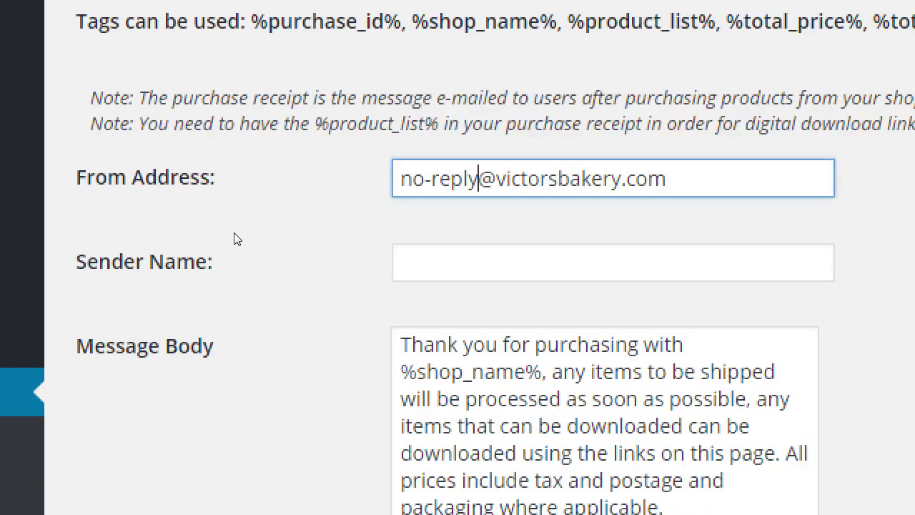
key("Tab")
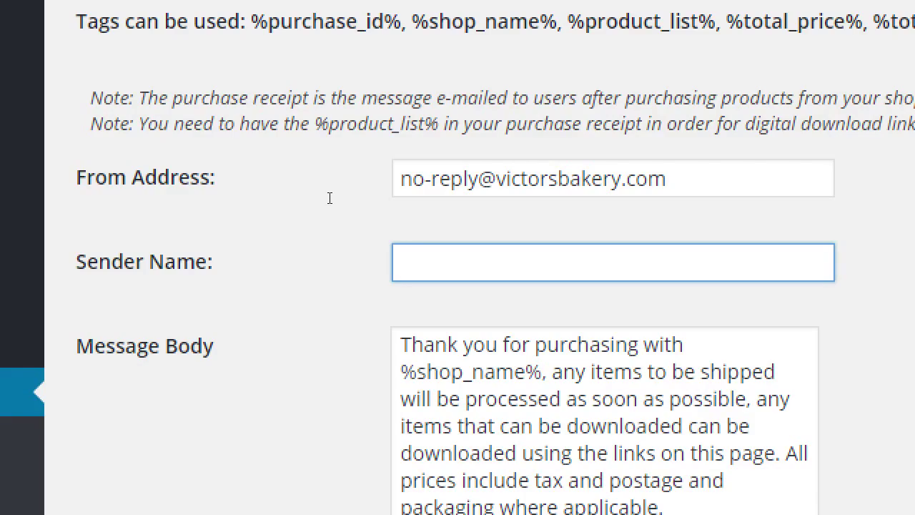
- Set the Sender Name to the bakery's name followed by 'Sales Gnomes', replacing 'Sales Team'
type("Victor's Bakery Sales Team")
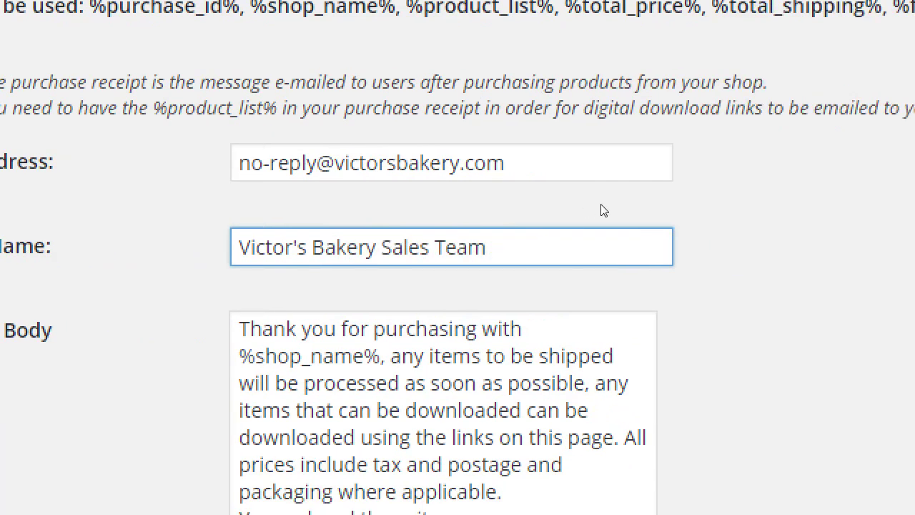
key("ctrl+shift+Left")
key("ctrl+shift+Left")
type("Sa")
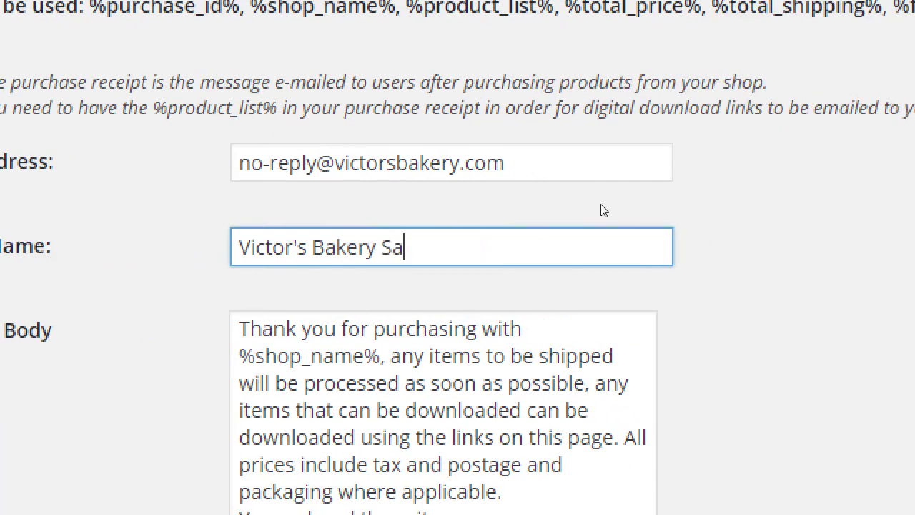
type("les Gnones")
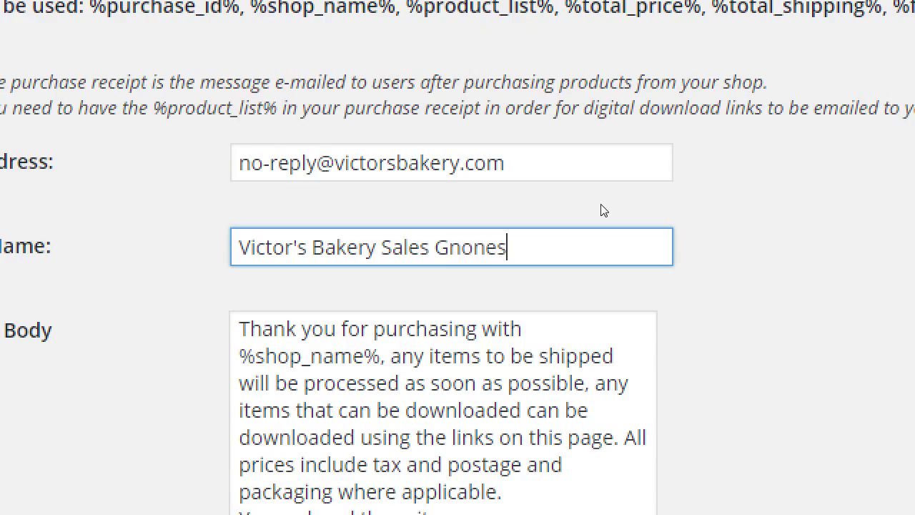
key("BackSpace")
key("BackSpace")
key("BackSpace")
type("mes")
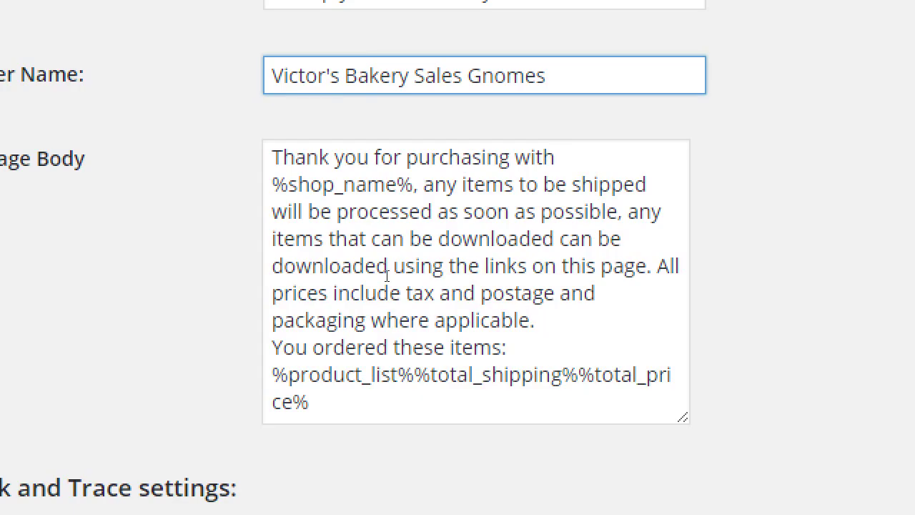
scroll(194, 137, "up", 1)
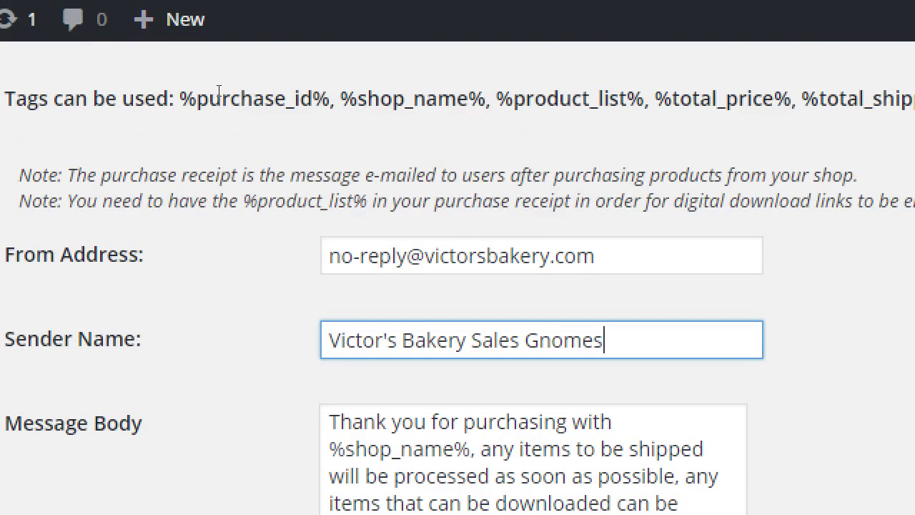
- Delete the downloadable-items sentence and its leftover comma from the receipt's Message Body
left_click_drag(180, 99, 328, 98)
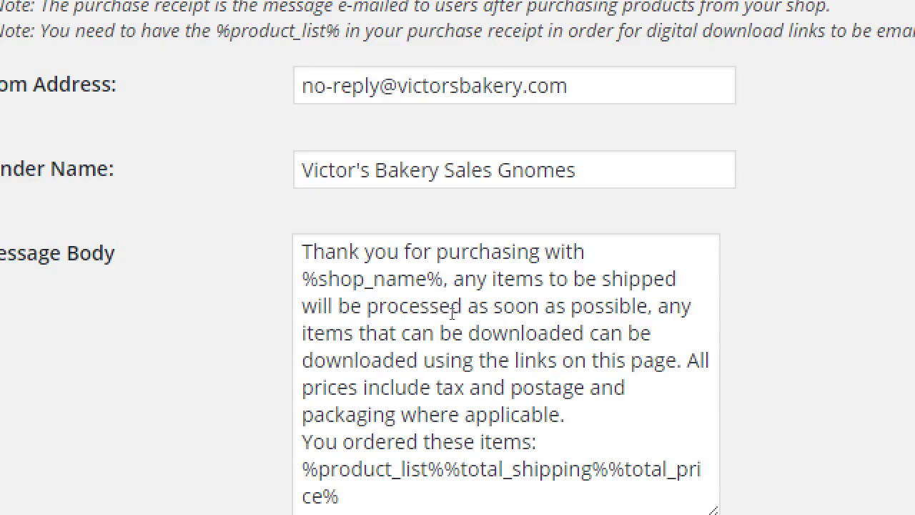
left_click(363, 271)
left_click_drag(444, 279, 295, 273)
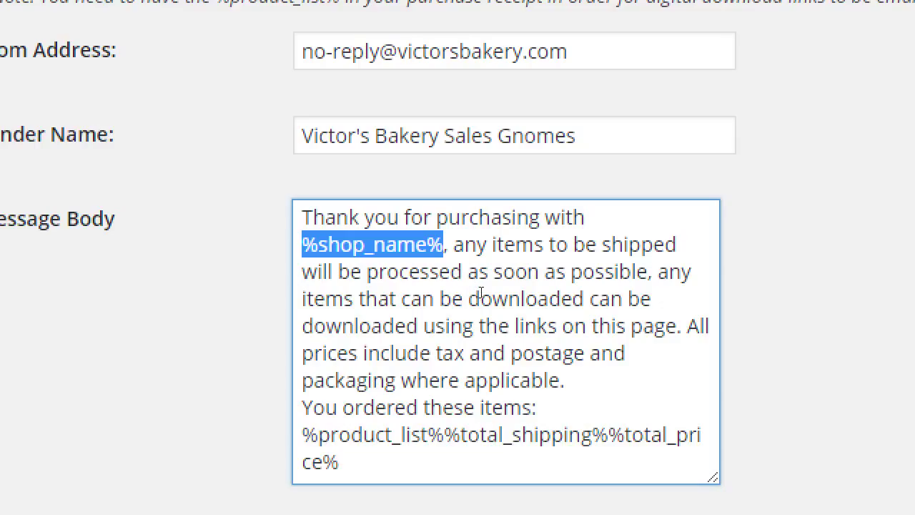
left_click(665, 325)
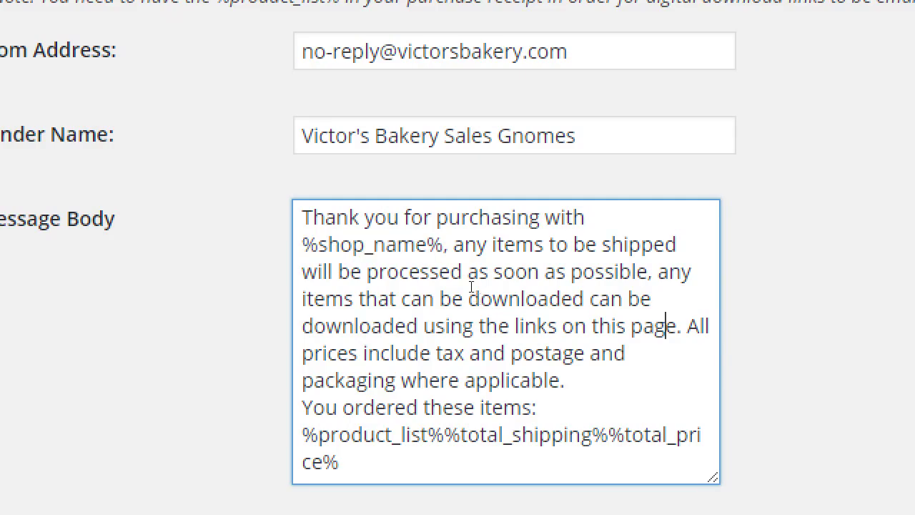
key("shift+Up")
key("shift+Up")
key("shift+Right")
key("shift+Right")
key("shift+Right")
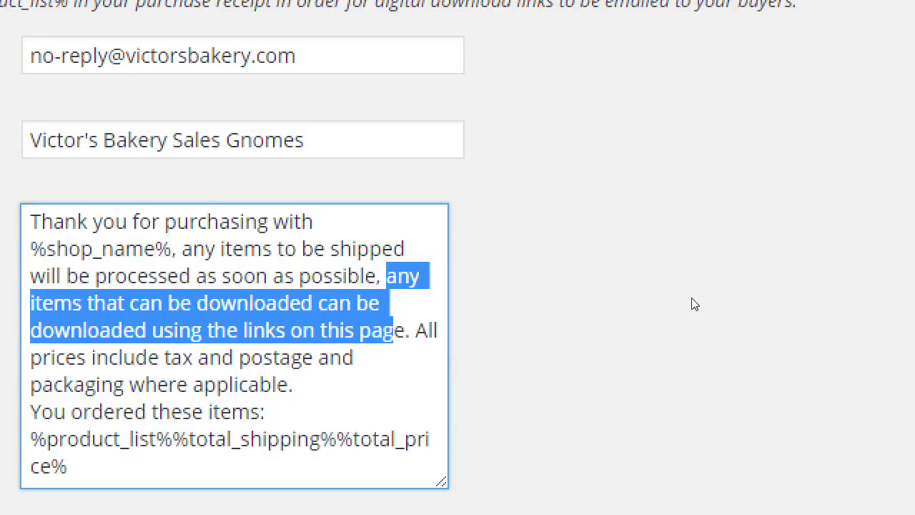
key("BackSpace")
key("BackSpace")
key("BackSpace")
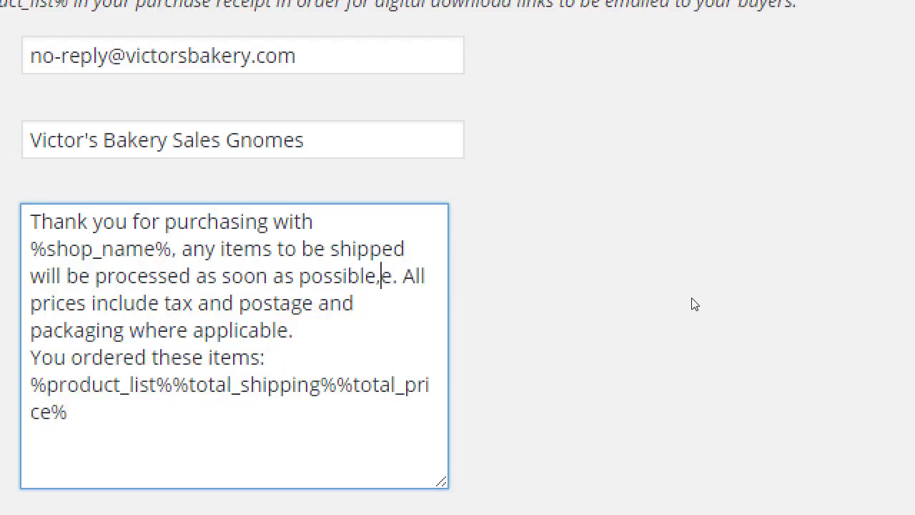
key("Delete")
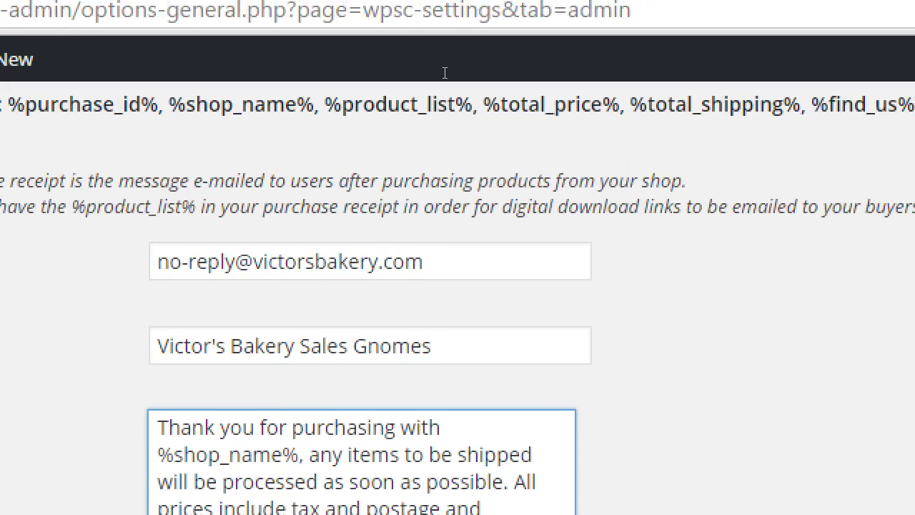
- Highlight the %purchase_id%, %find_us% and product list/total tags, then scroll to Track and Trace
scroll(342, 110, "up", 2)
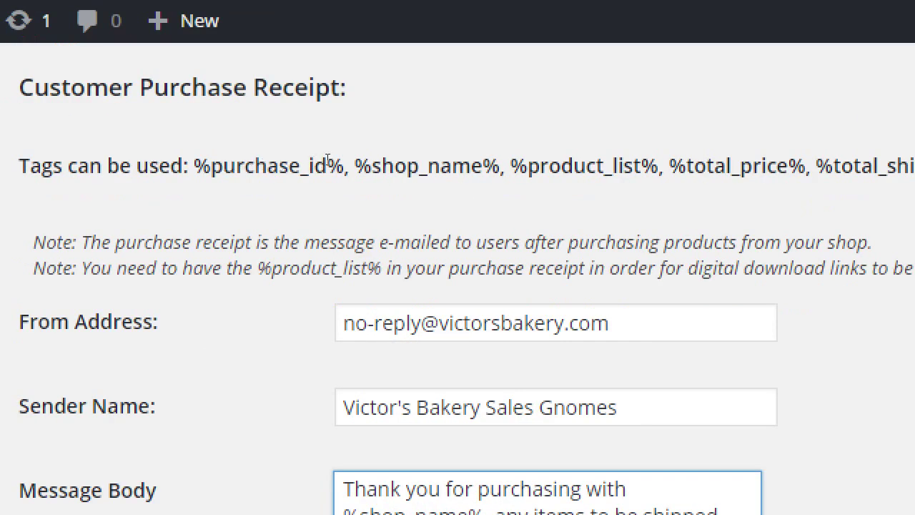
left_click_drag(226, 165, 343, 165)
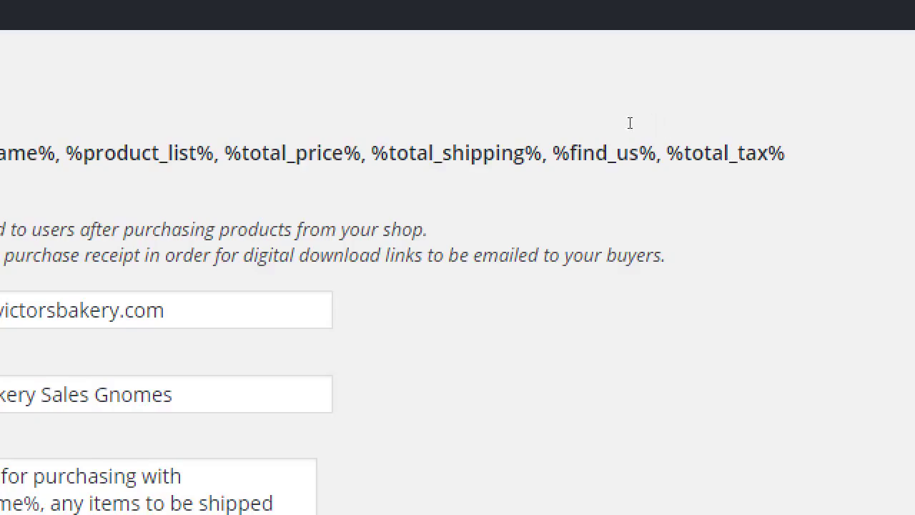
left_click_drag(619, 127, 669, 127)
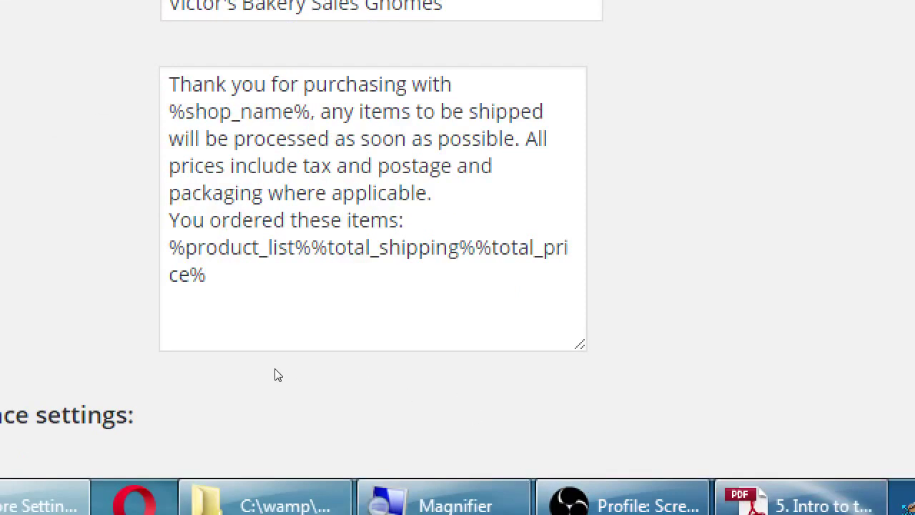
left_click_drag(290, 370, 364, 420)
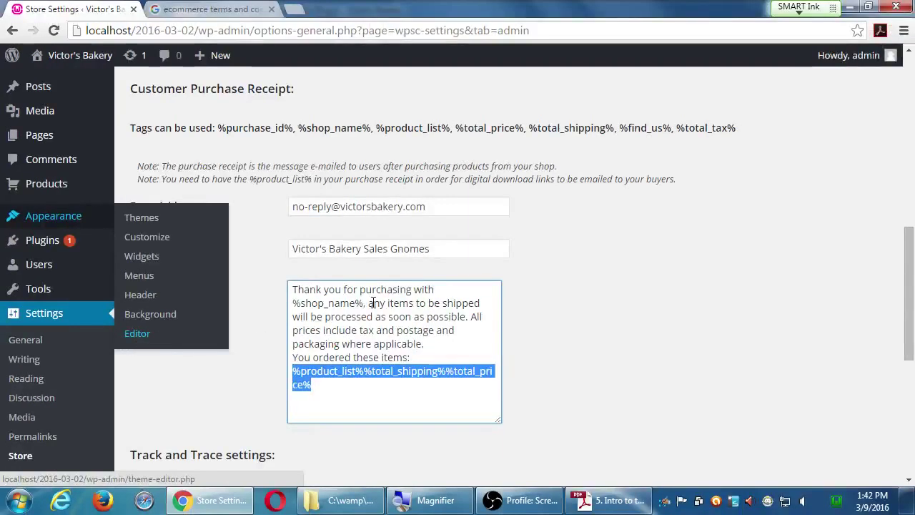
left_click(914, 294)
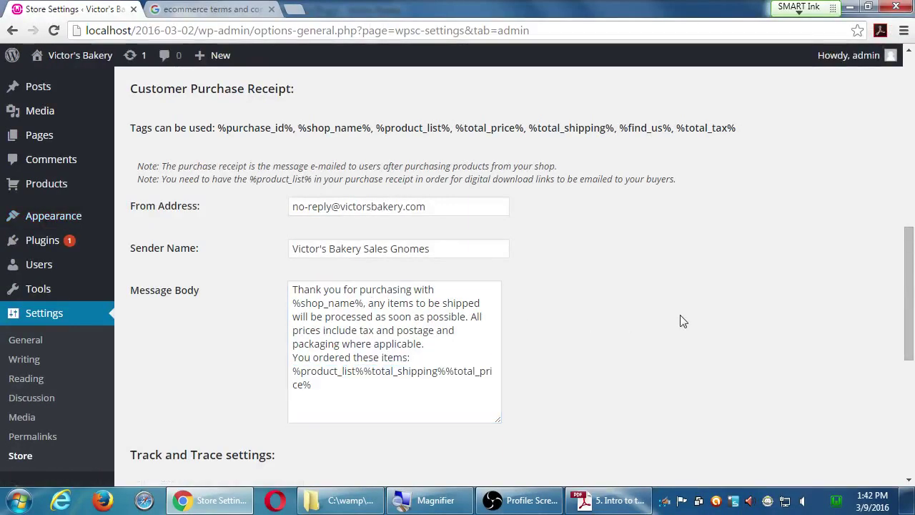
scroll(680, 316, "down", 5)
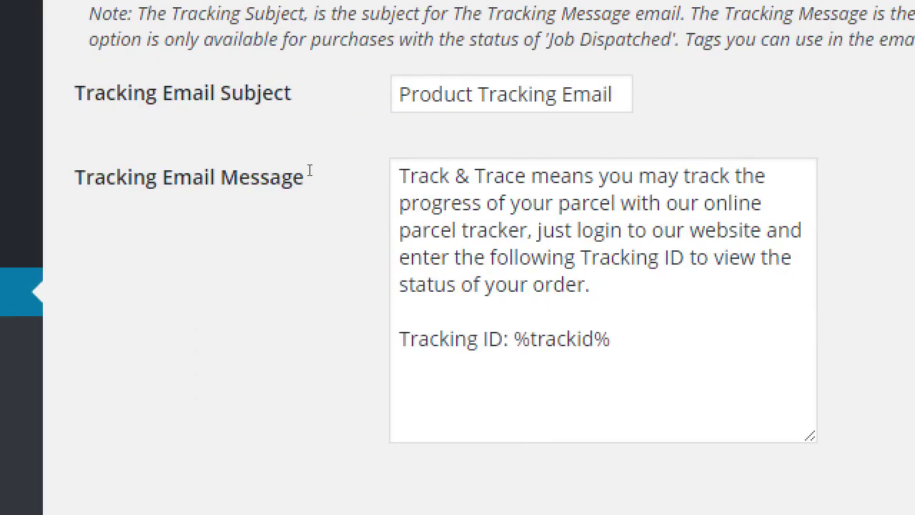
- Change the tracking subject to 'Goodies Tracking Email' and save the store settings
key("Tab")
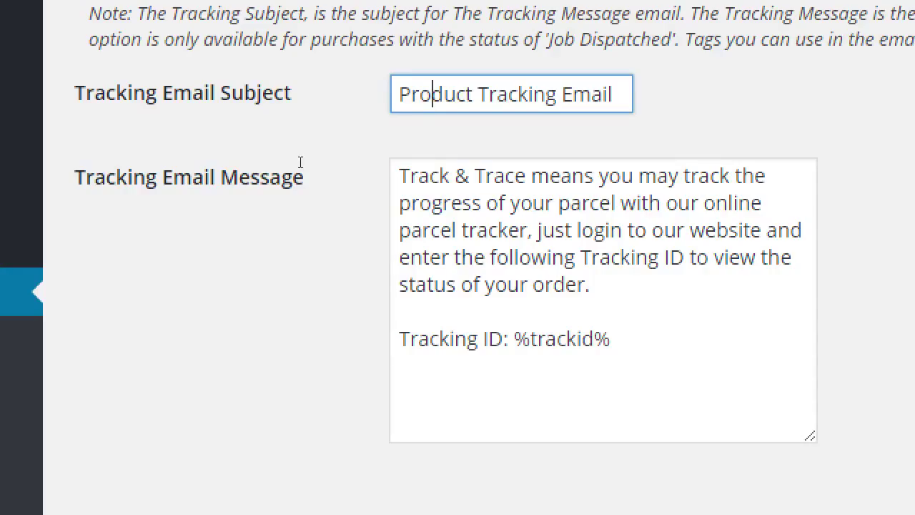
key("ctrl+Left")
key("ctrl+shift+Right")
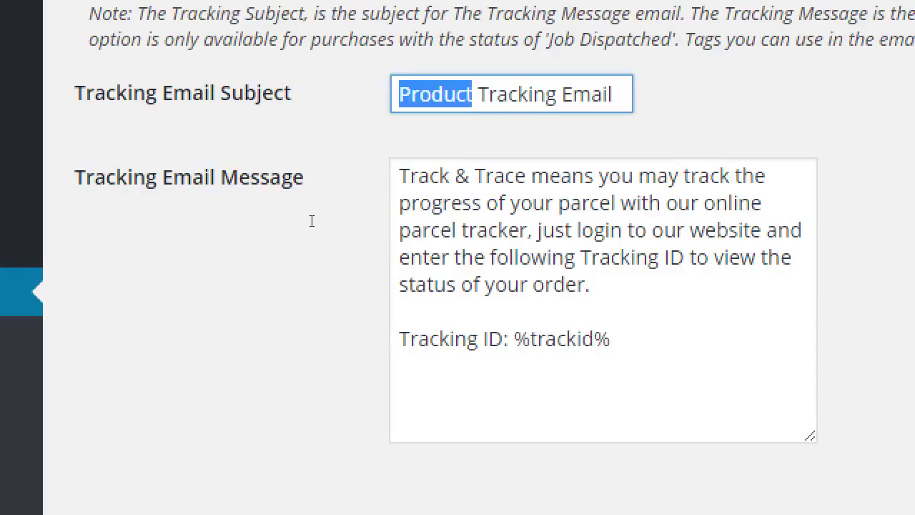
type("Go")
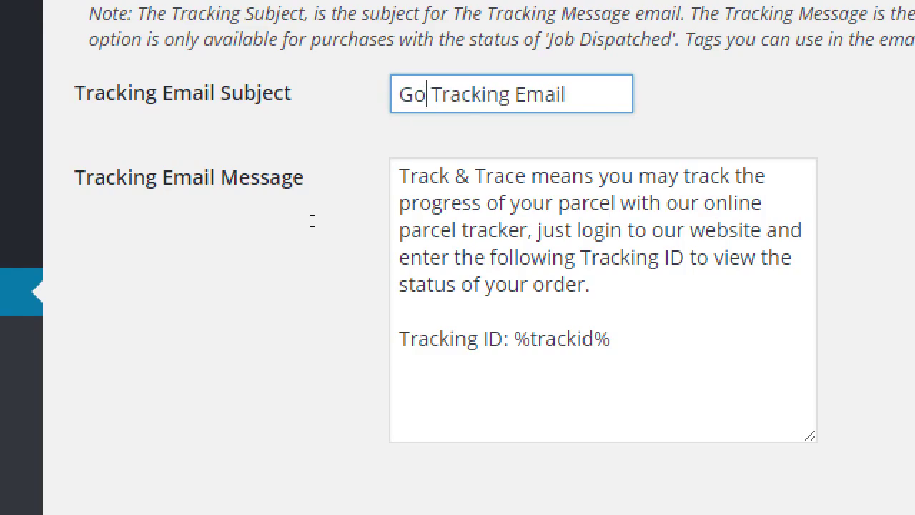
type("odies")
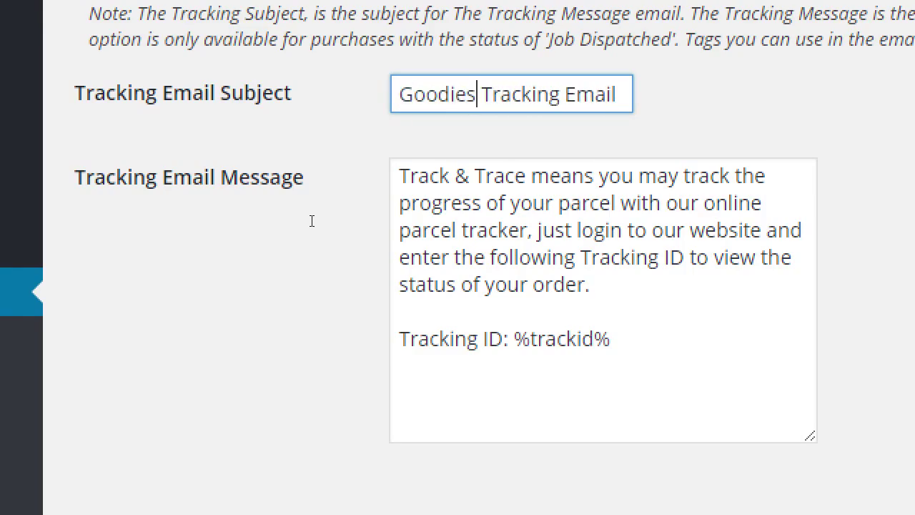
scroll(265, 228, "down", 1)
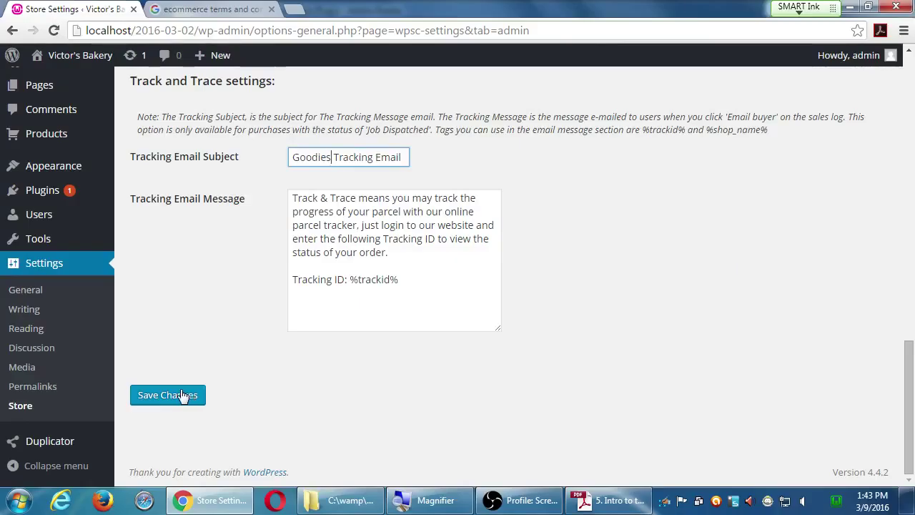
left_click(183, 395)
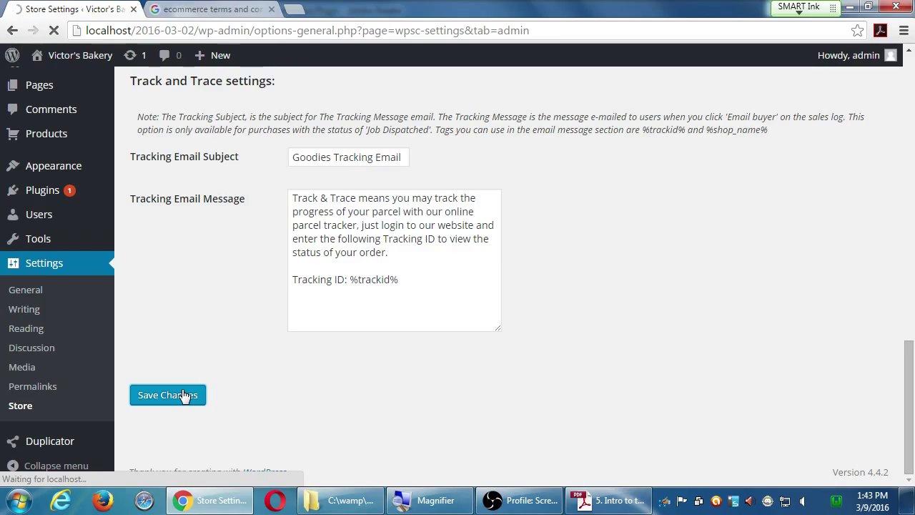